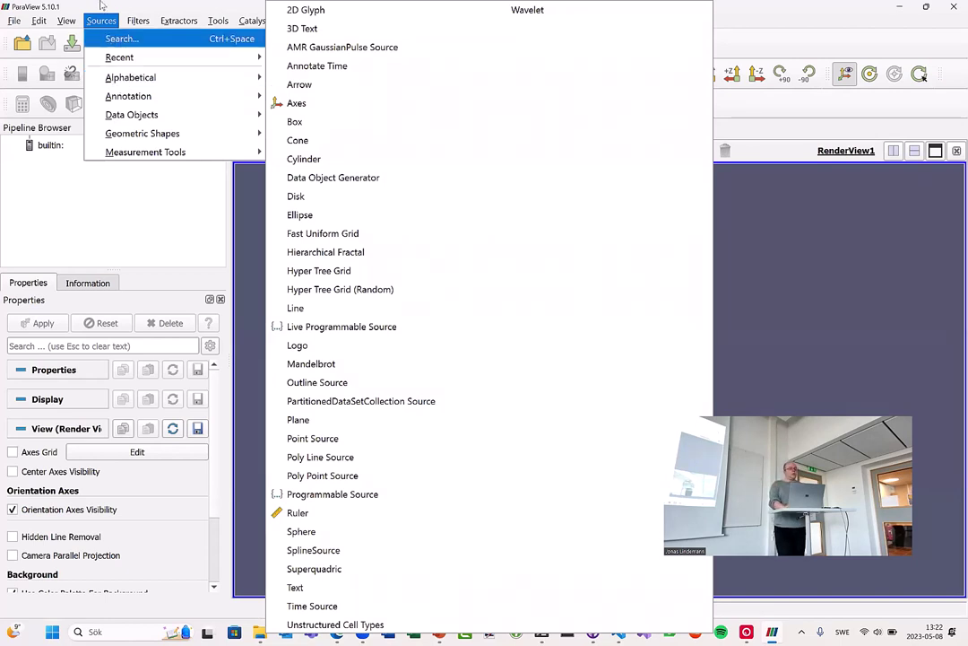
- Examine the list of file formats supported for opening data, without opening a file
click(102, 20)
click(13, 20)
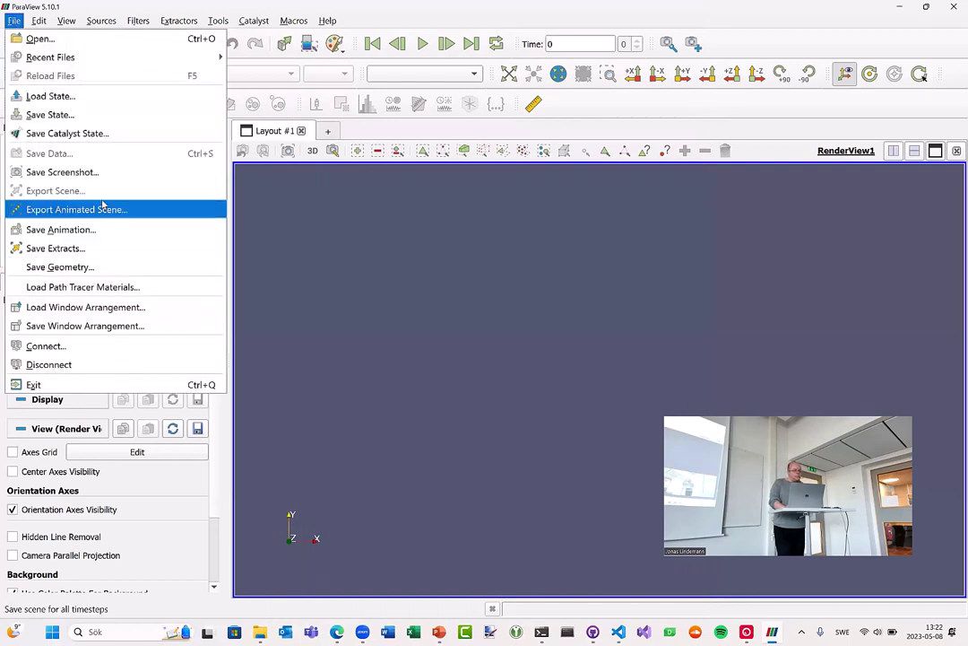
click(80, 38)
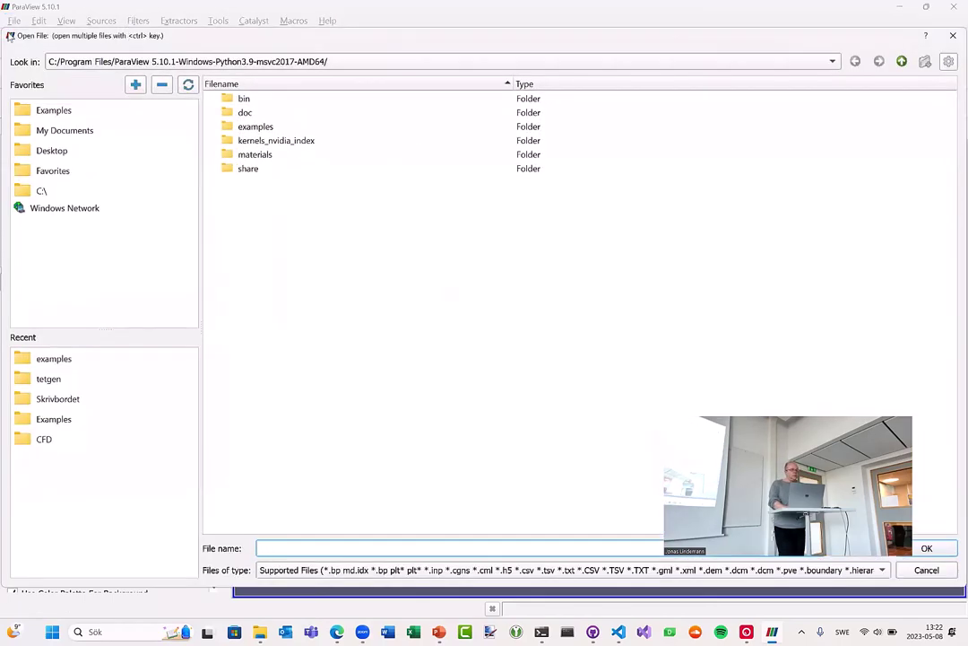
drag(4, 27, 72, 13)
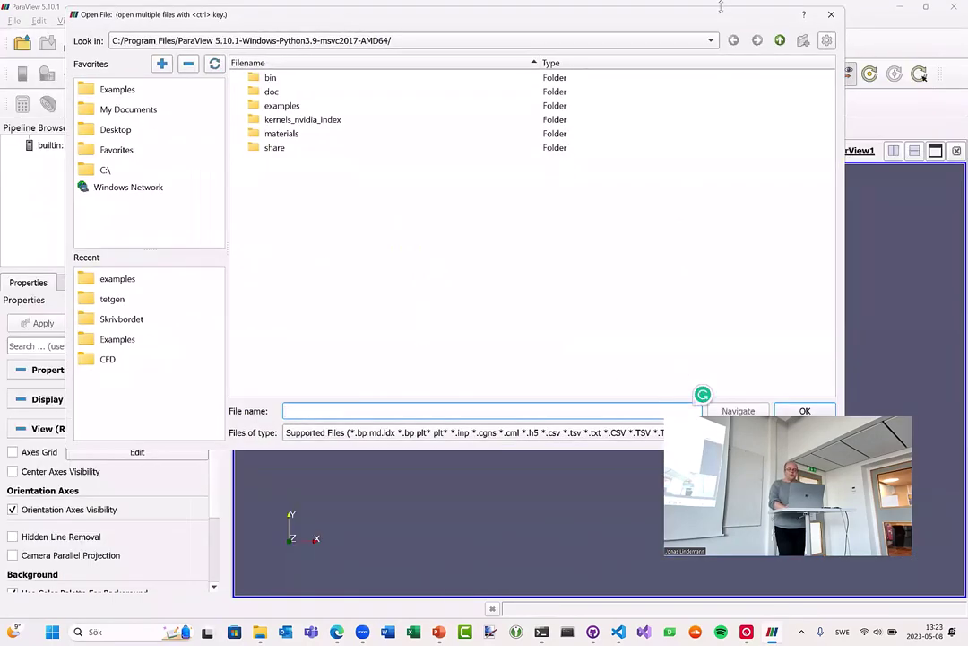
drag(720, 7, 713, 72)
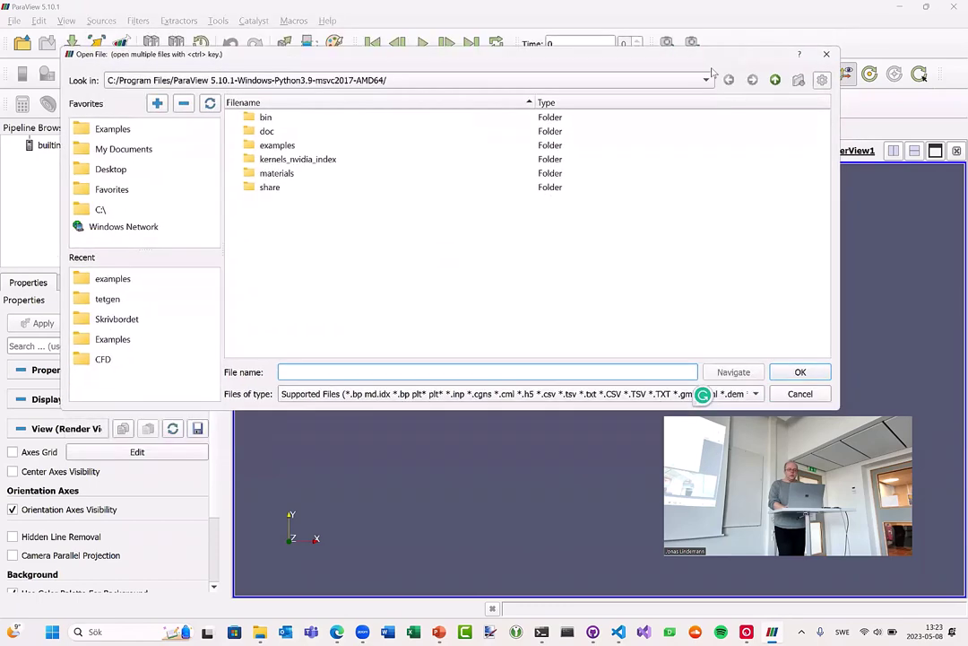
click(749, 395)
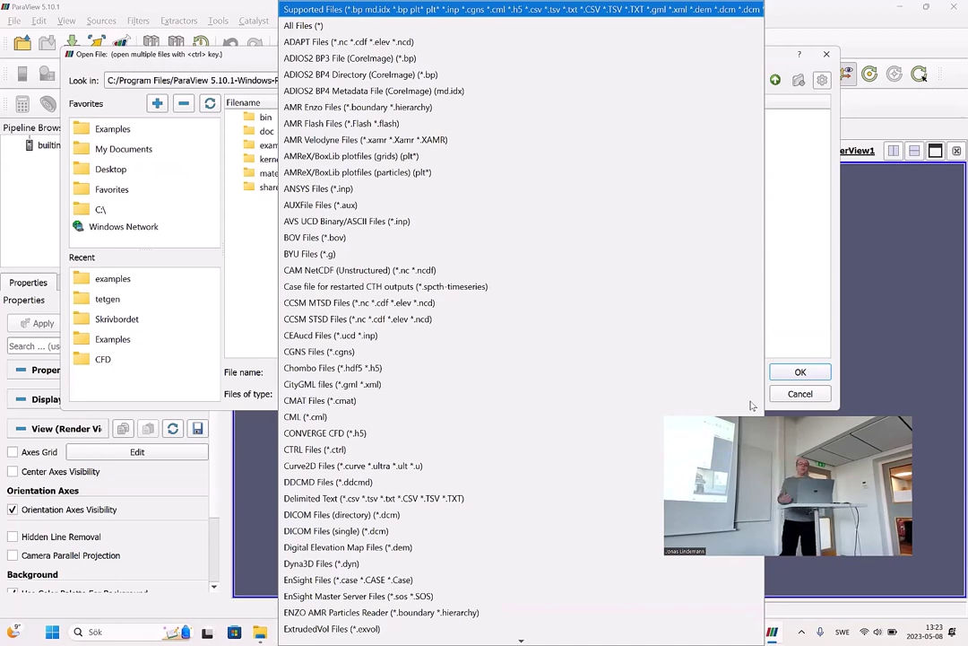
key(Escape)
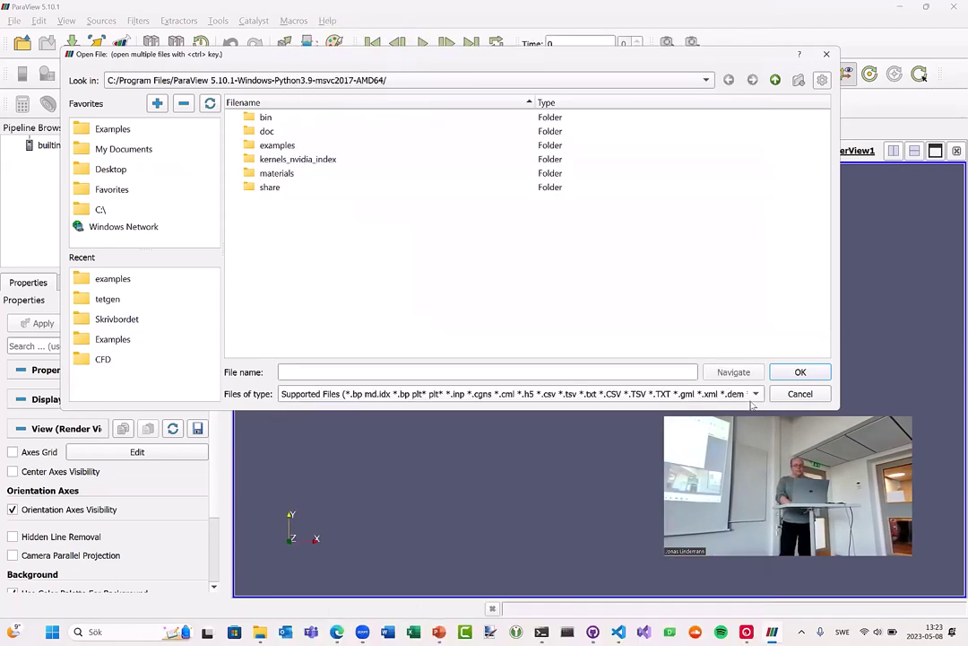
click(781, 395)
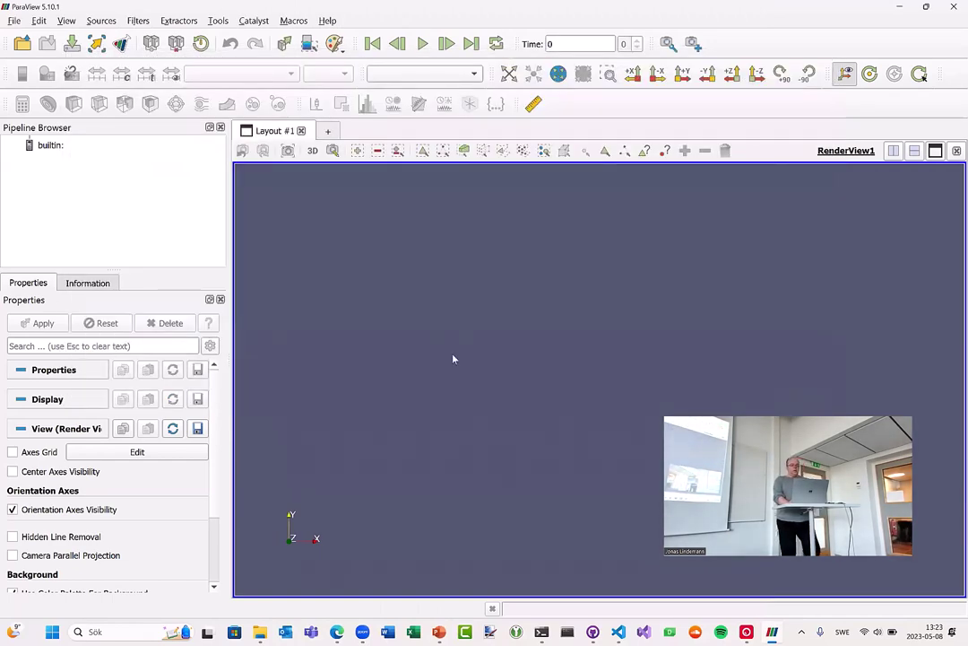
- Search the sources for "sph" and add a Sphere source with its default settings to the render view
click(106, 23)
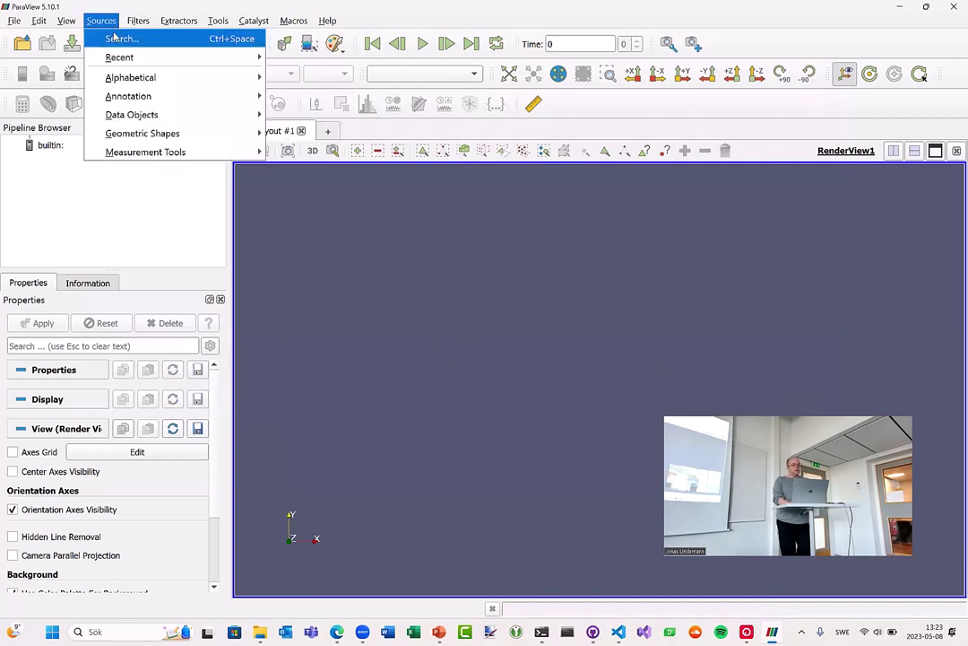
click(117, 38)
text(sph)
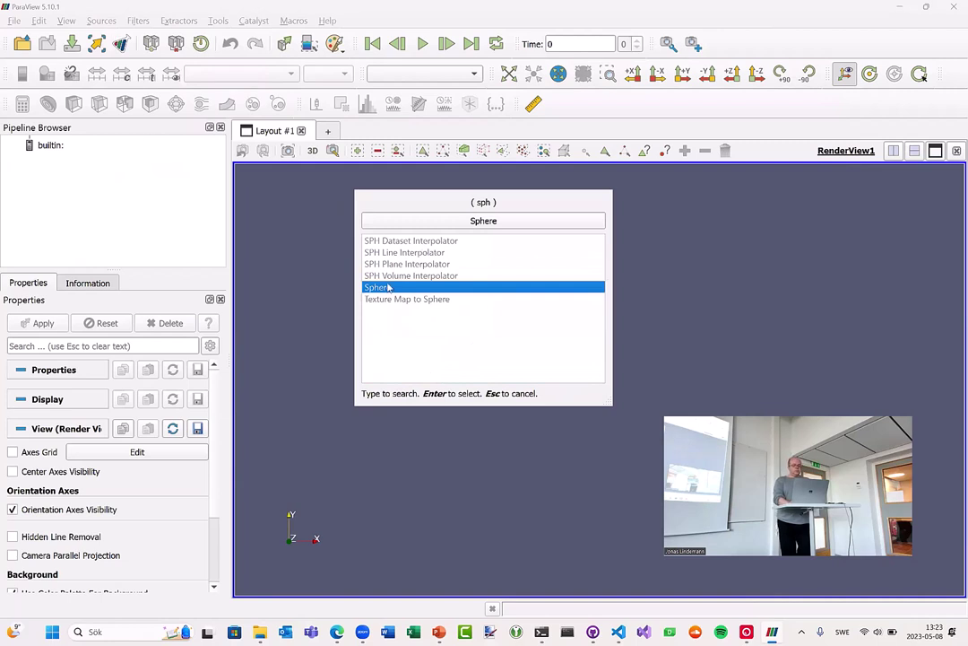
click(483, 221)
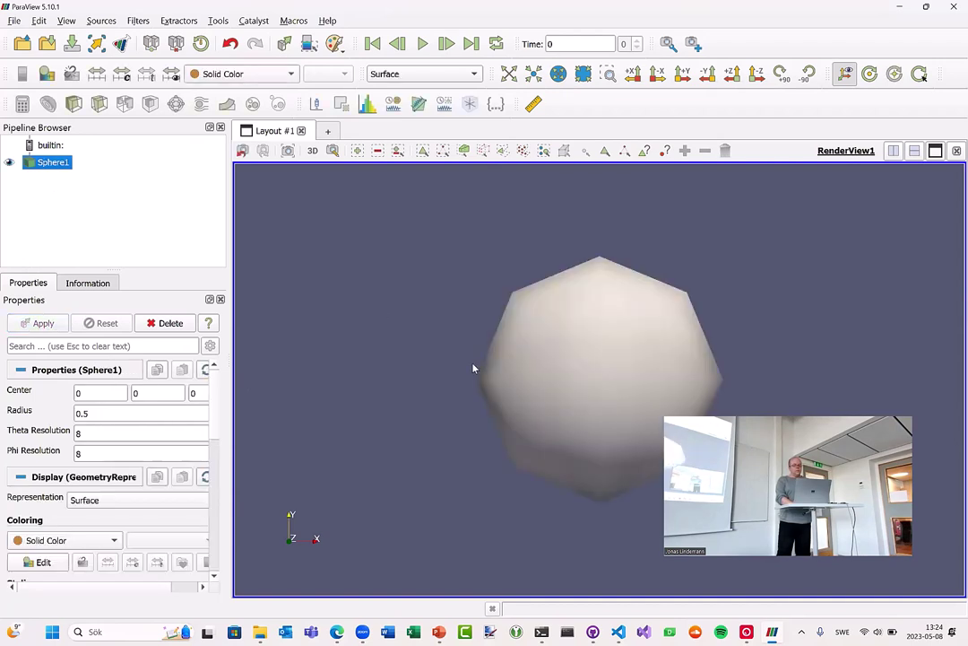
- Display the sphere as Surface With Edges and inspect its triangulated mesh from several angles
drag(618, 333, 653, 425)
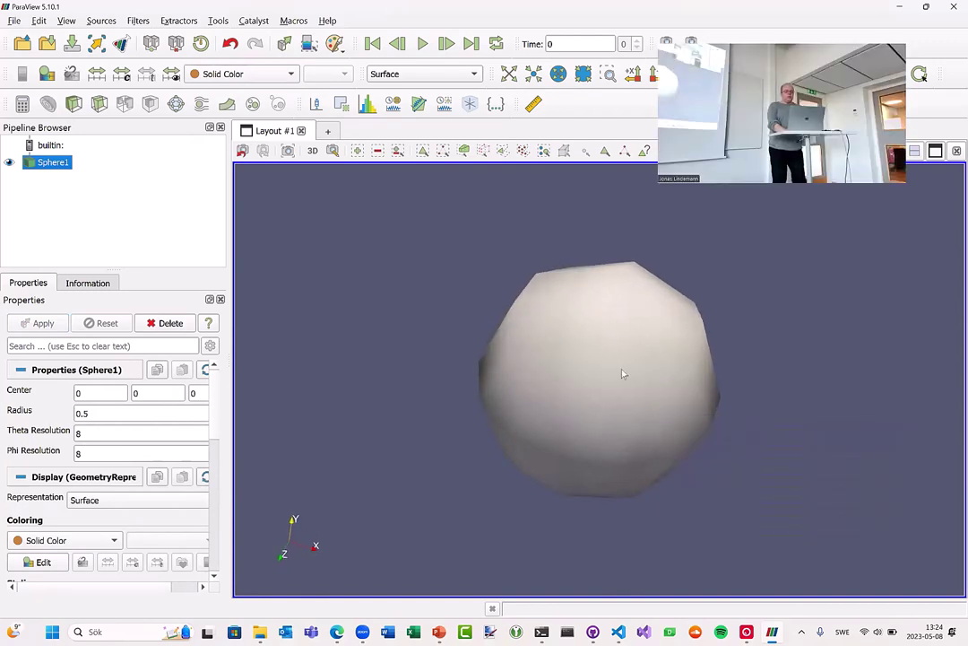
drag(623, 373, 628, 509)
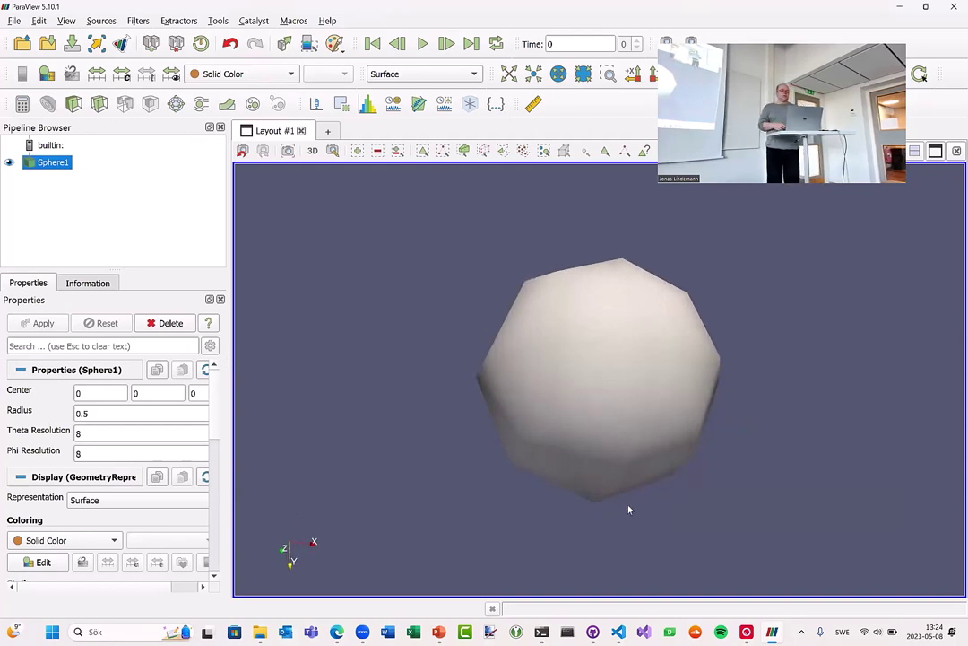
click(414, 79)
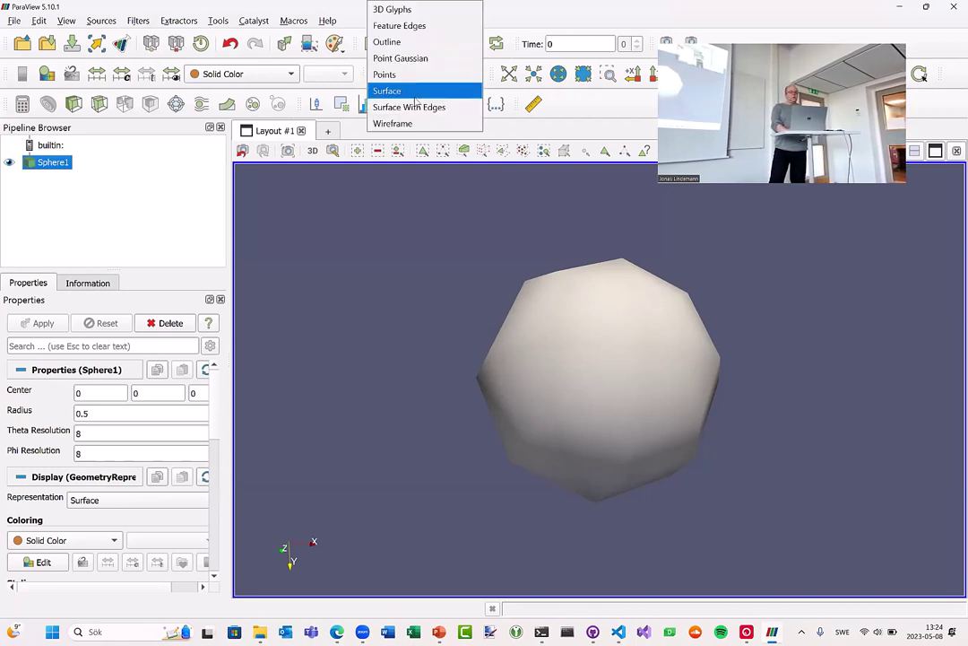
click(414, 107)
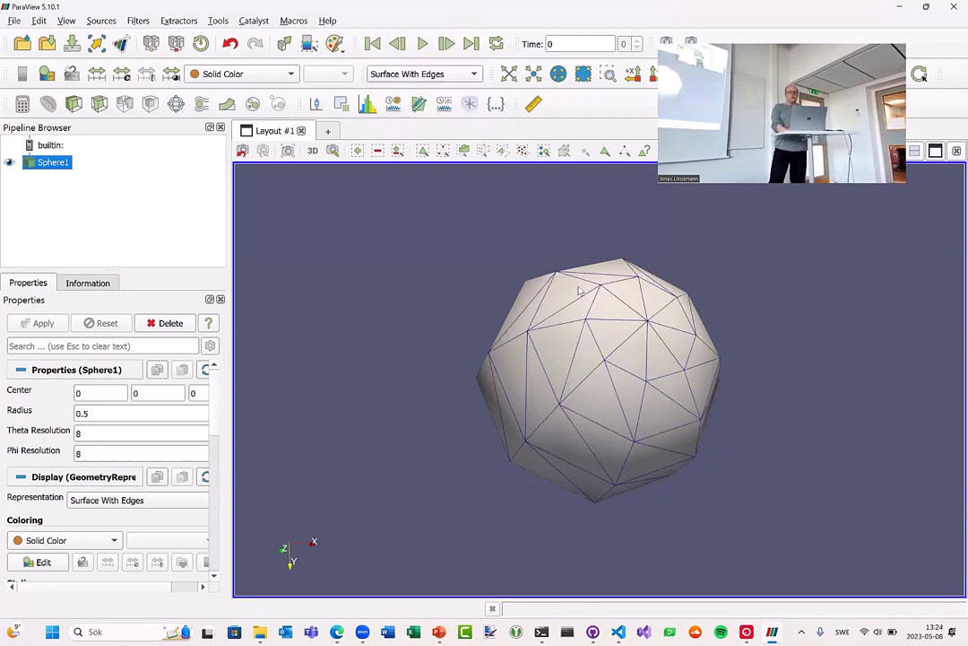
drag(533, 302, 501, 293)
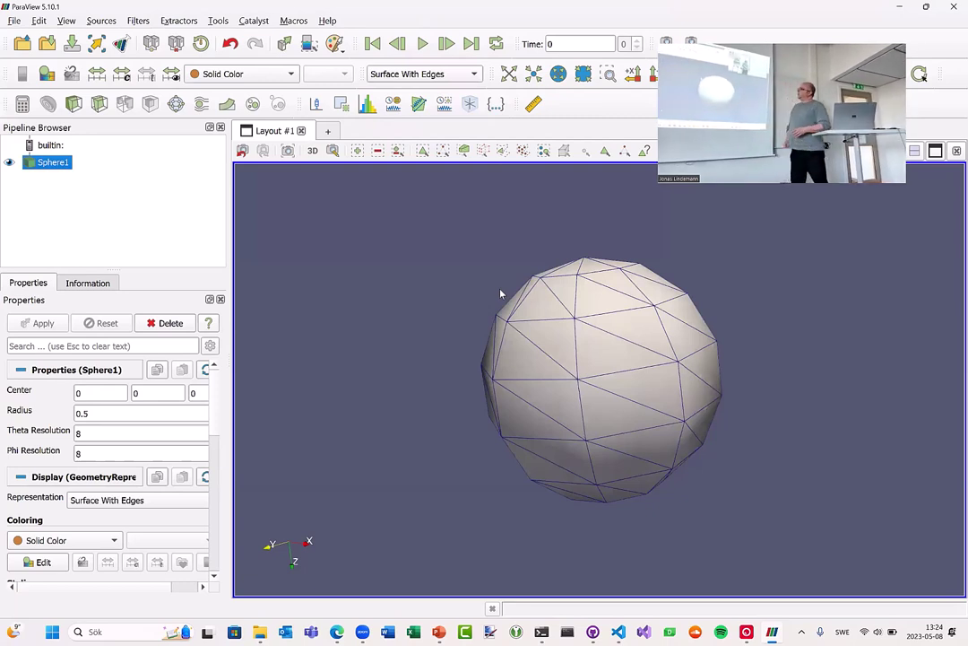
- Switch the sphere's representation to Points and to Outline, inspecting each one in the render view
click(415, 75)
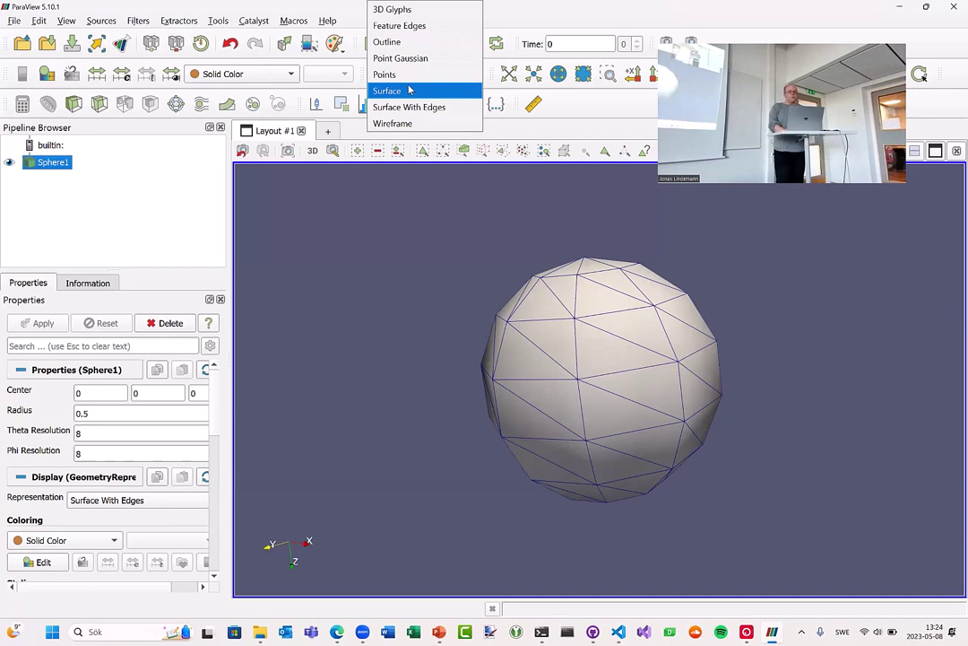
click(406, 80)
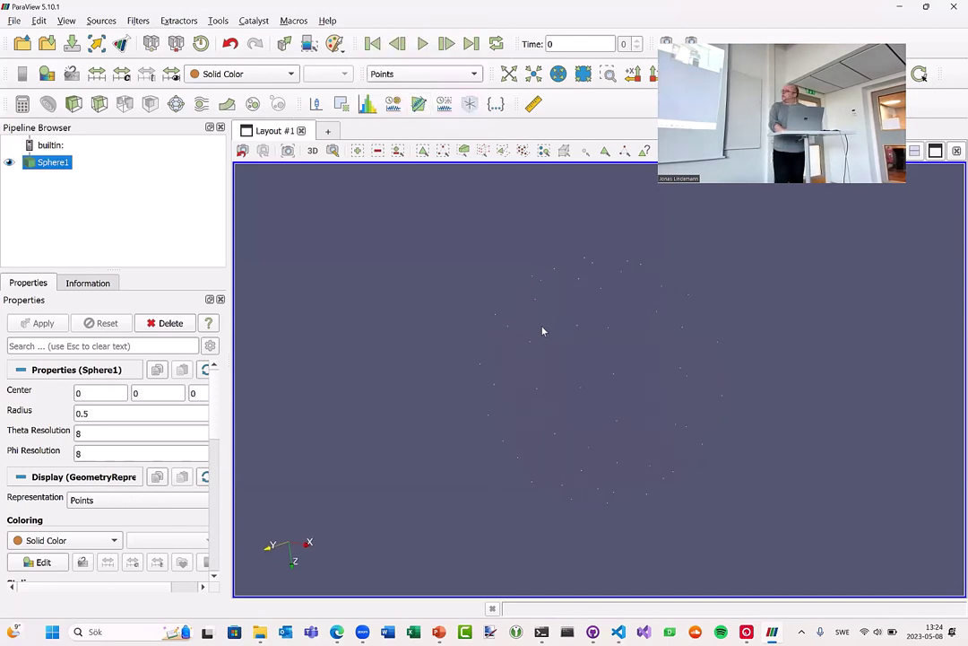
drag(544, 328, 516, 339)
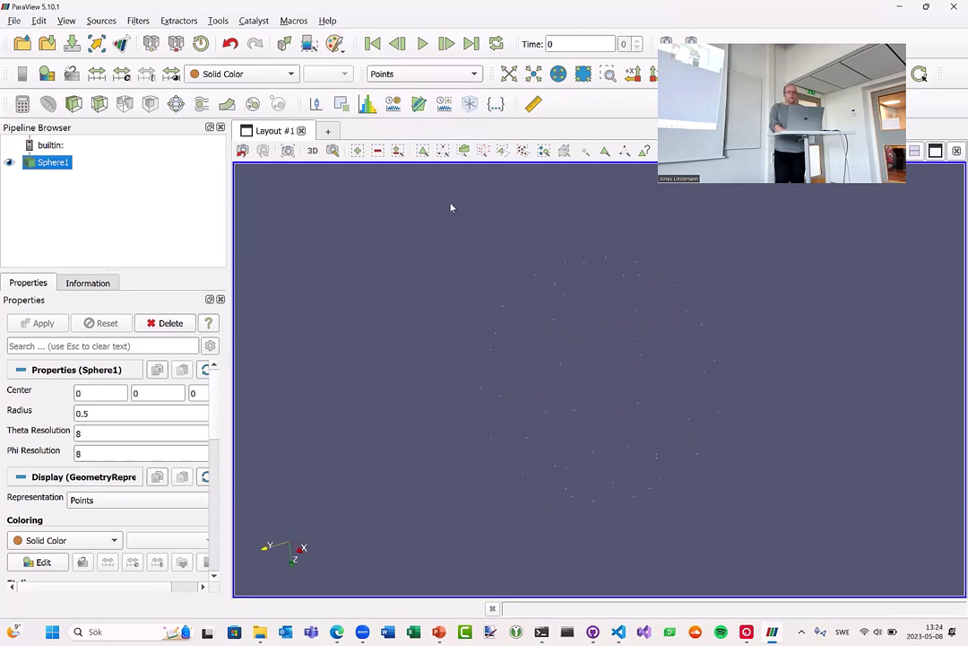
click(417, 74)
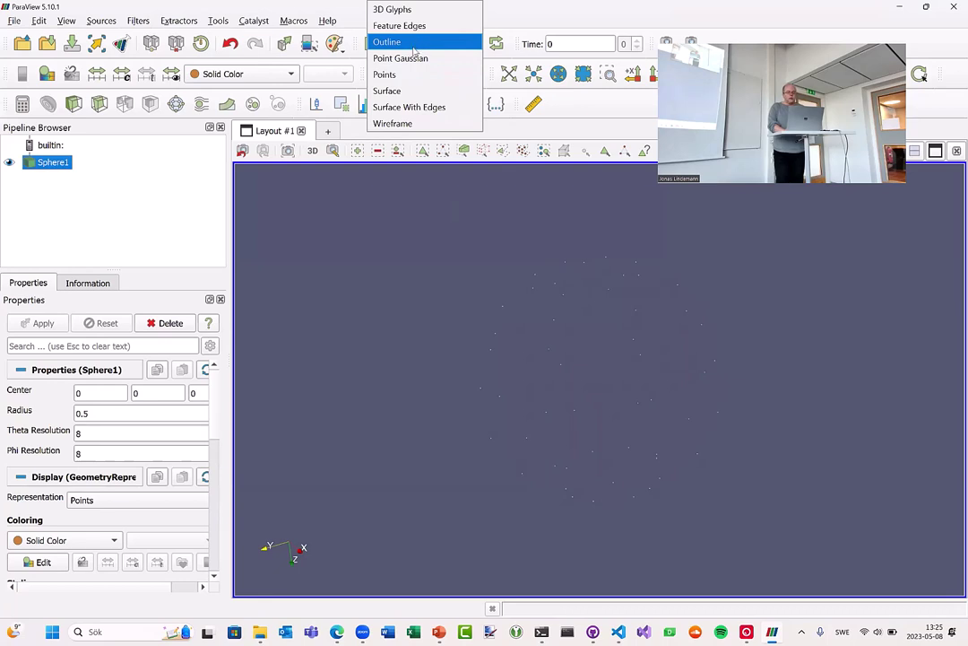
click(415, 52)
mouse_move(538, 287)
mouse_down()
mouse_move(570, 307)
mouse_move(547, 287)
mouse_up()
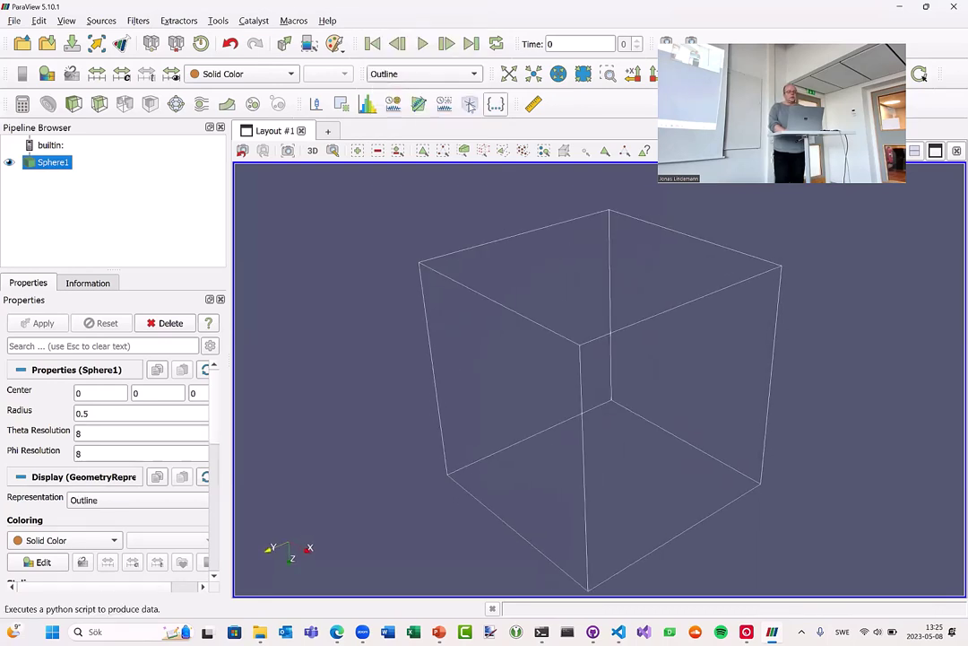
- Show the sphere as a Wireframe and return its representation to Surface
click(437, 75)
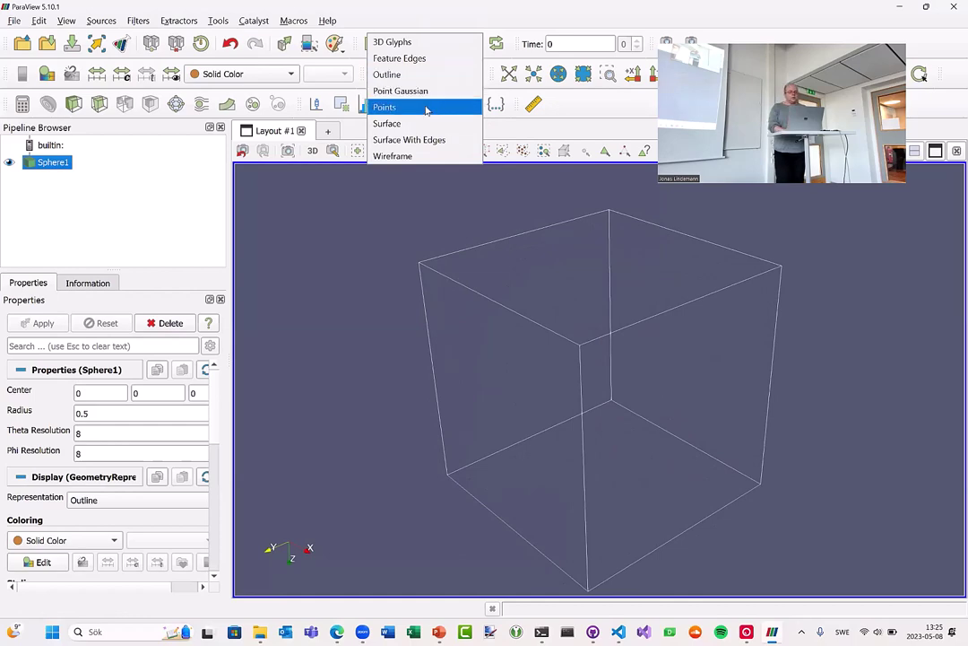
click(383, 156)
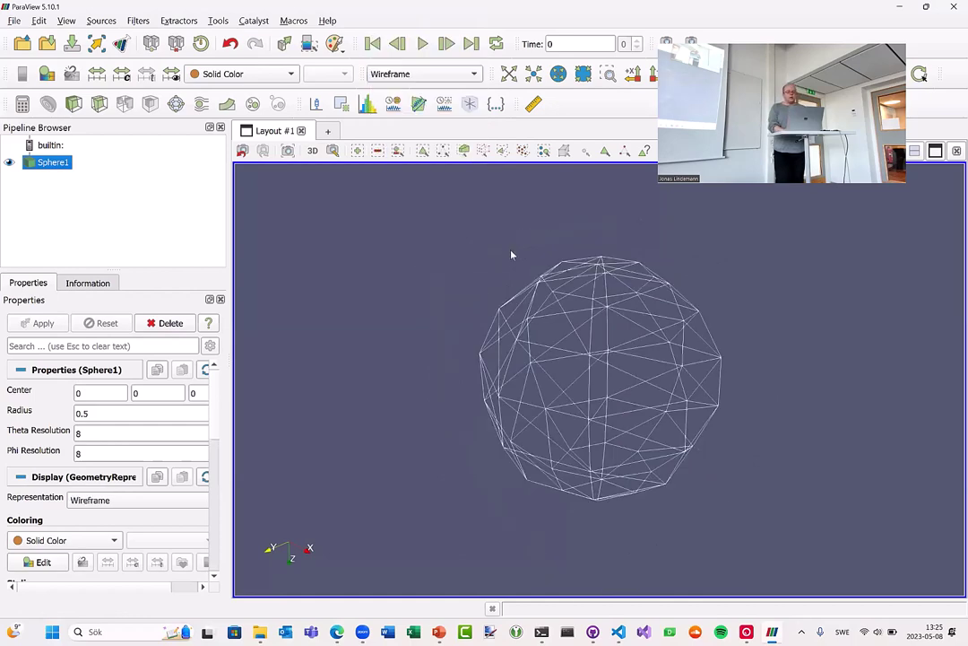
drag(547, 286, 533, 266)
click(438, 74)
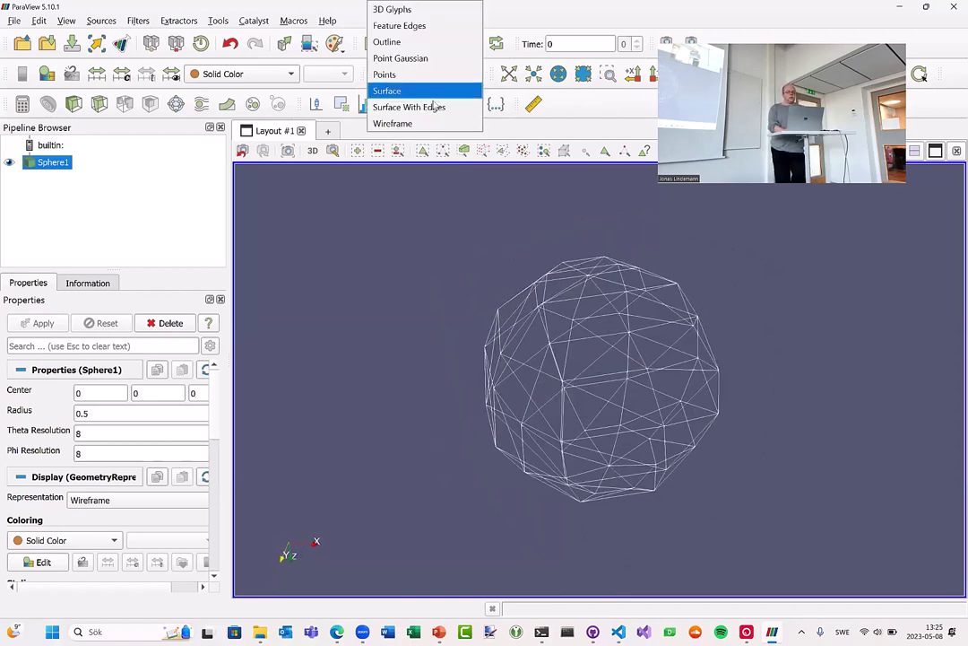
click(430, 93)
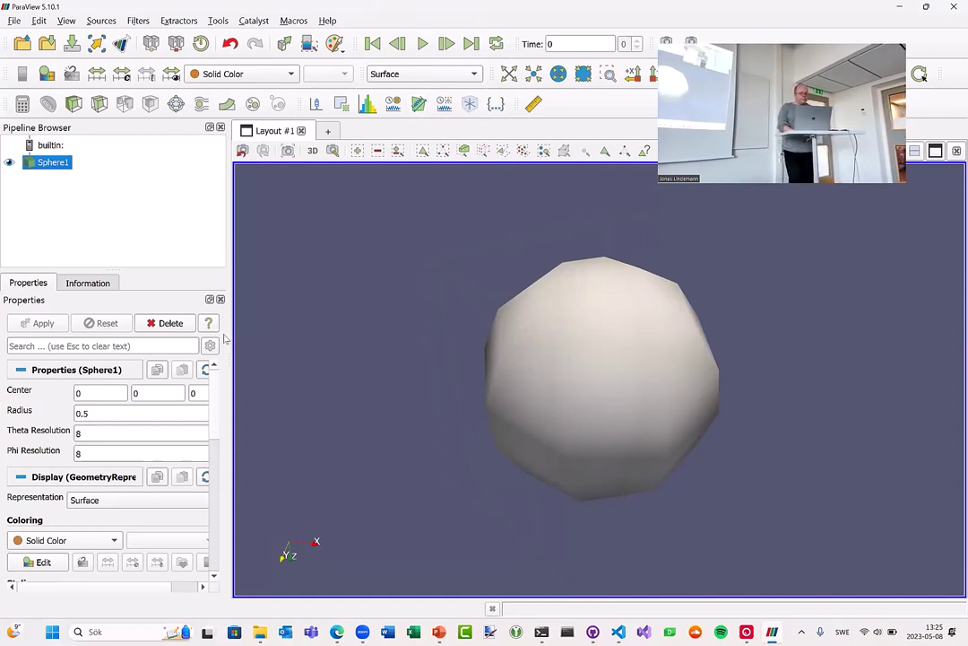
- Widen the sphere's properties area, set its radius to 1 and apply the change
drag(231, 331, 273, 331)
scroll(211, 394, down, 3)
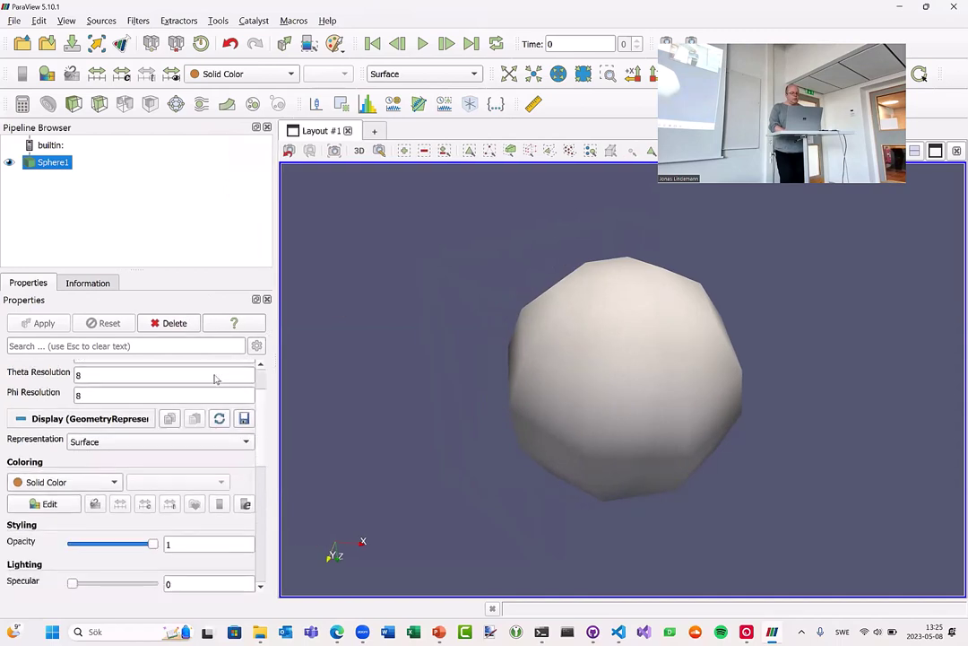
scroll(217, 376, up, 3)
double_click(128, 415)
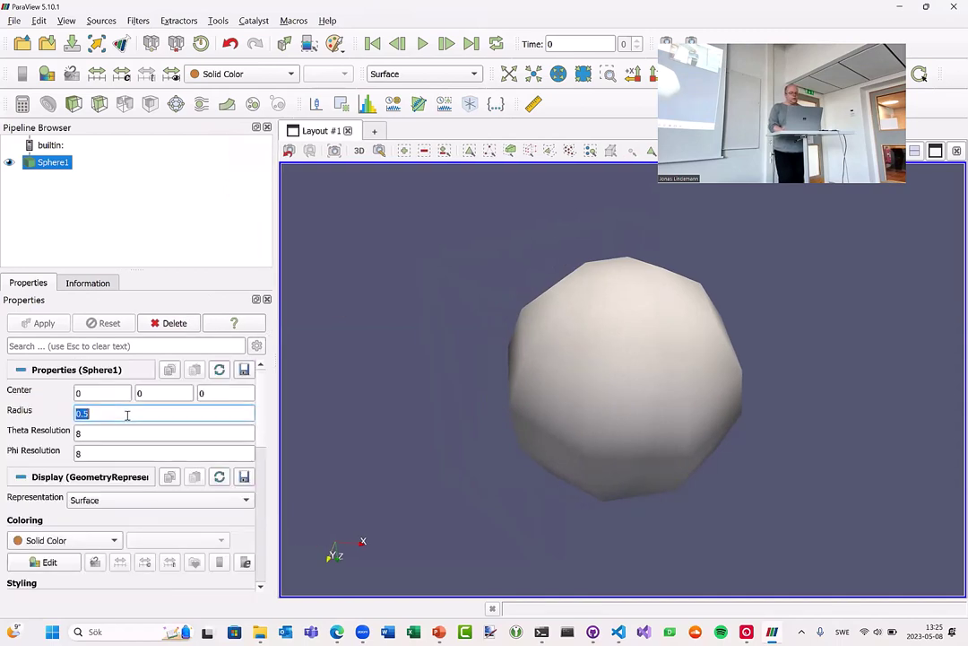
text(1)
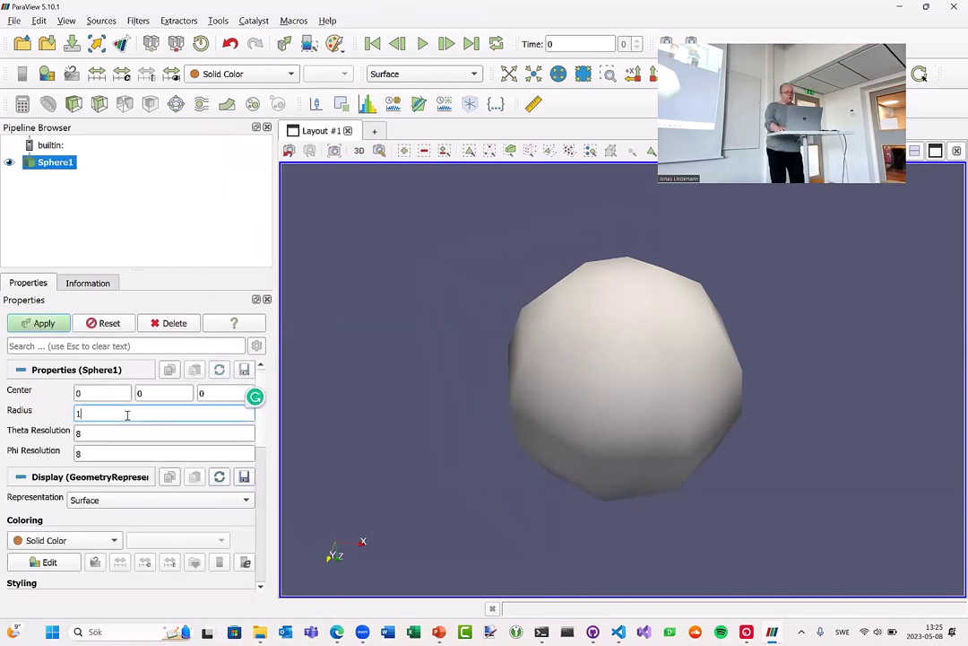
click(44, 323)
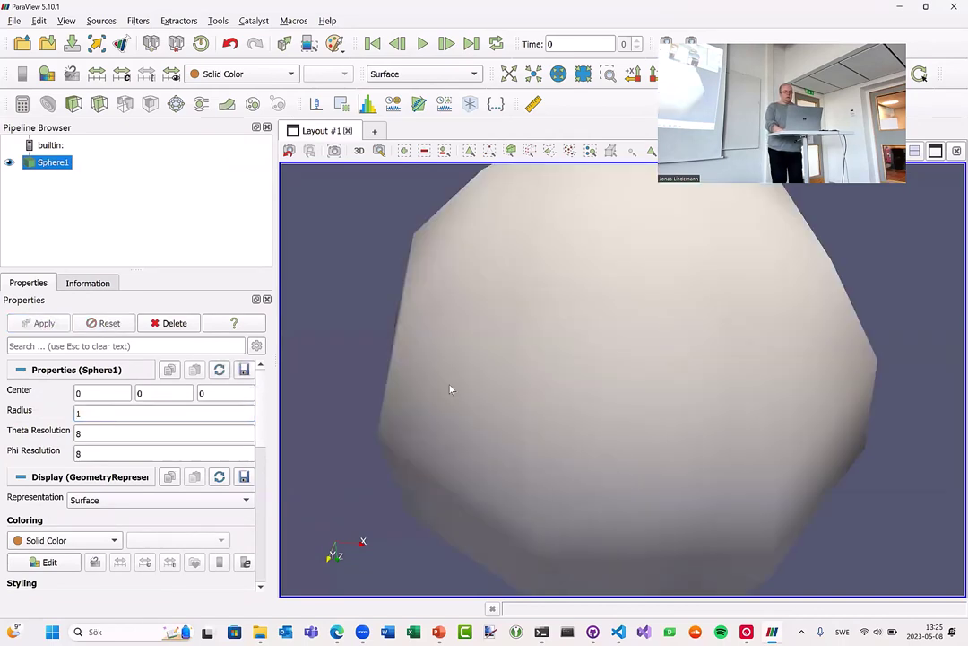
- Set the enlarged sphere's representation to Surface With Edges and inspect its mesh
drag(450, 389, 503, 365)
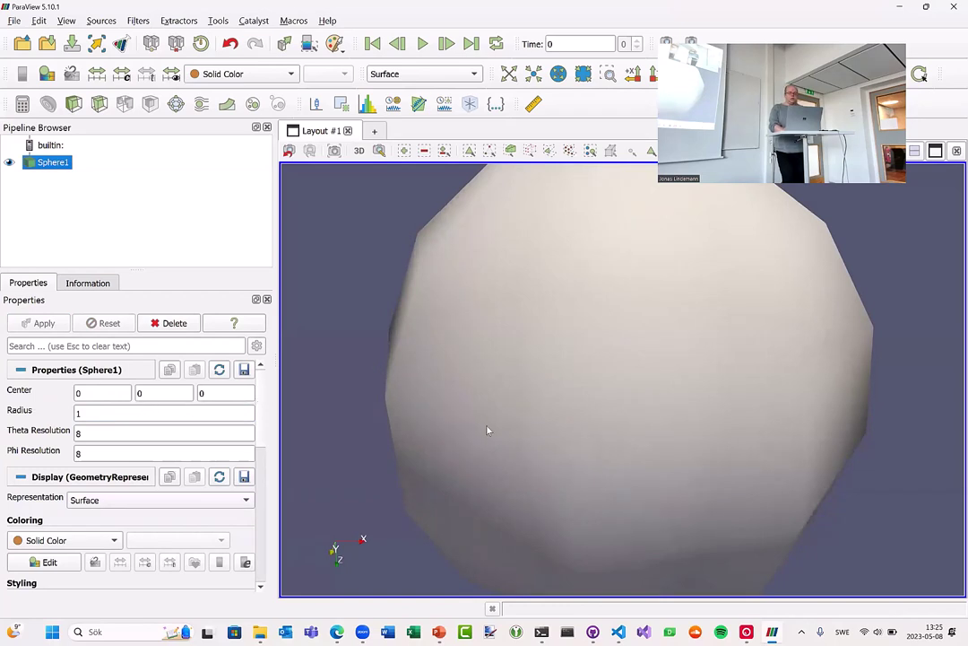
right_drag(489, 430, 493, 351)
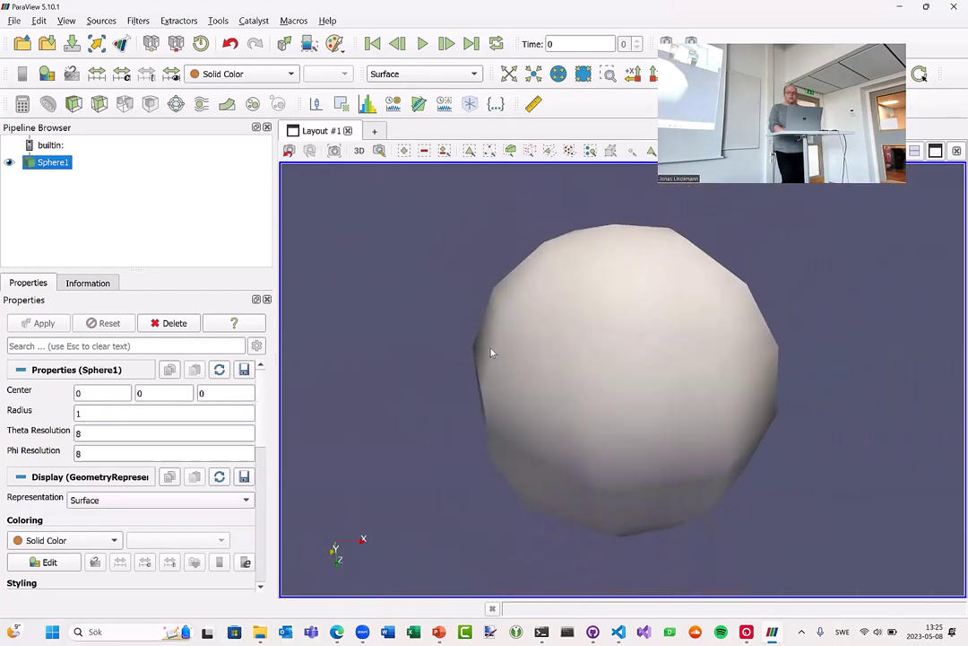
drag(603, 325, 591, 318)
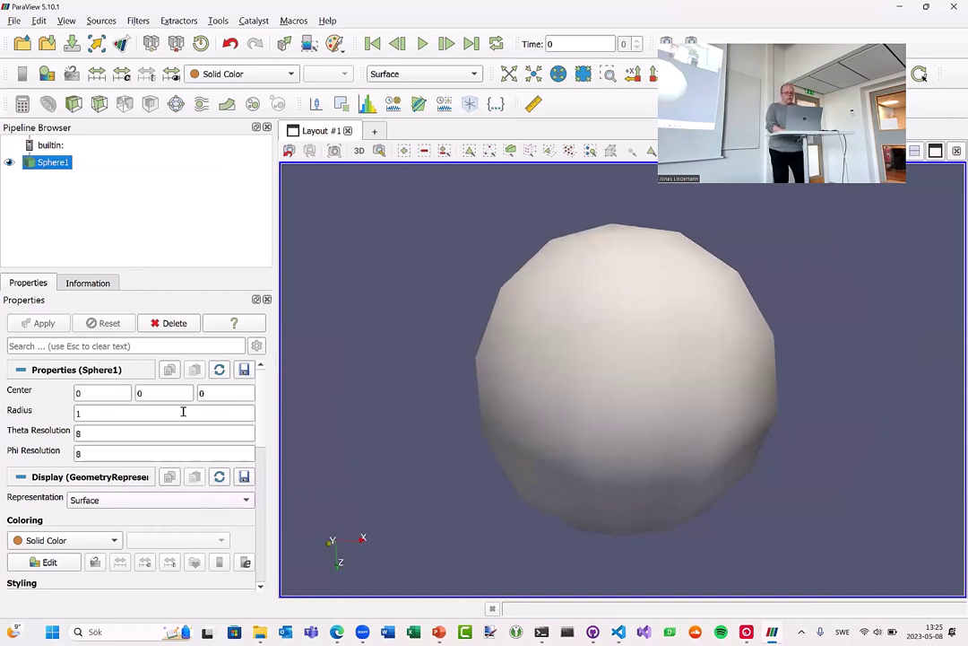
click(422, 73)
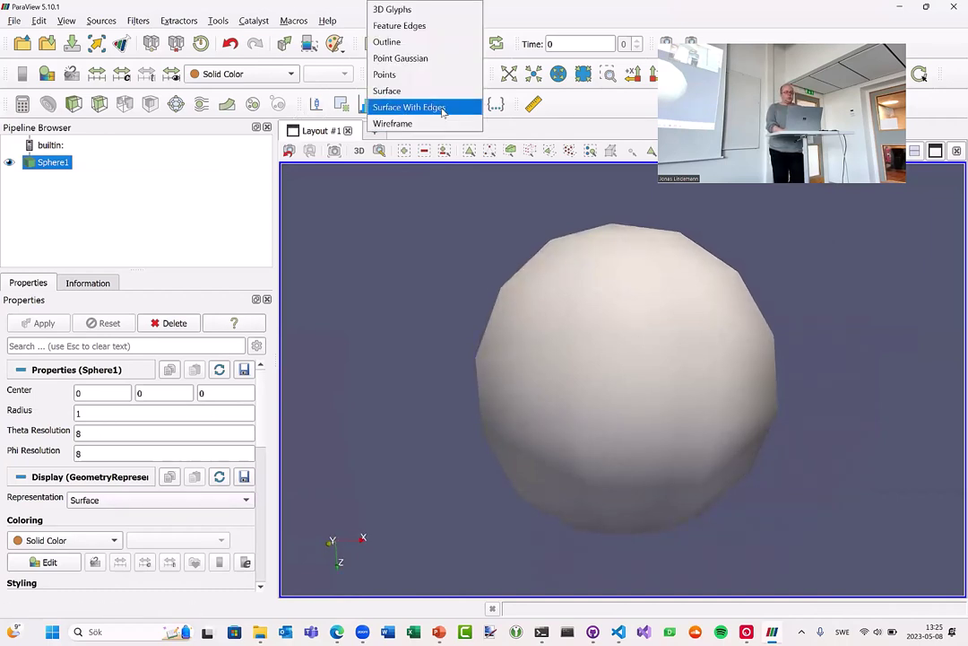
key(Return)
drag(581, 320, 633, 348)
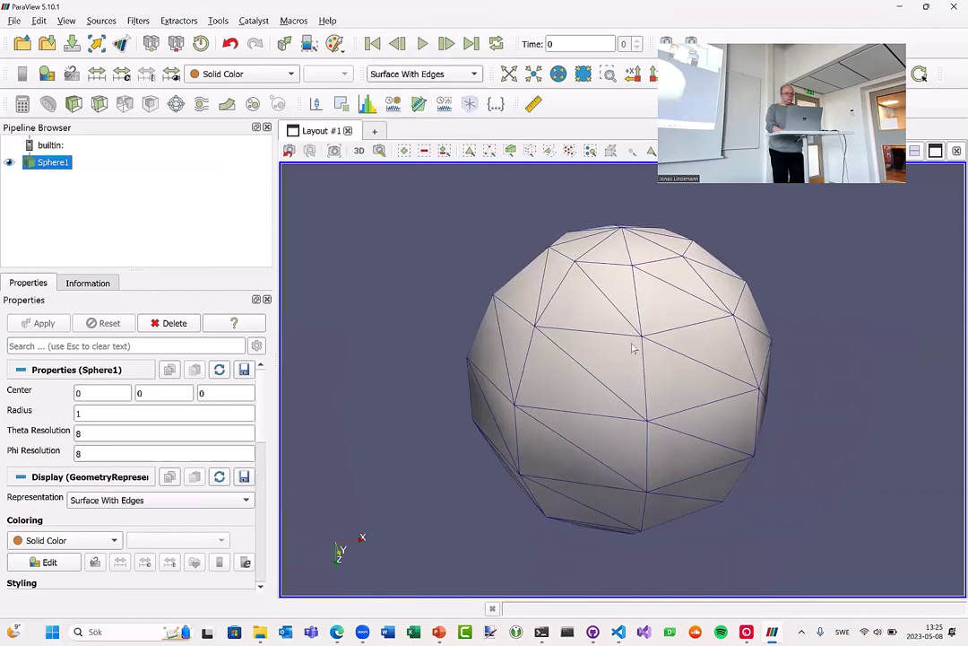
- Set the sphere's theta and phi resolution to 16, apply the change and inspect the refined mesh
double_click(120, 439)
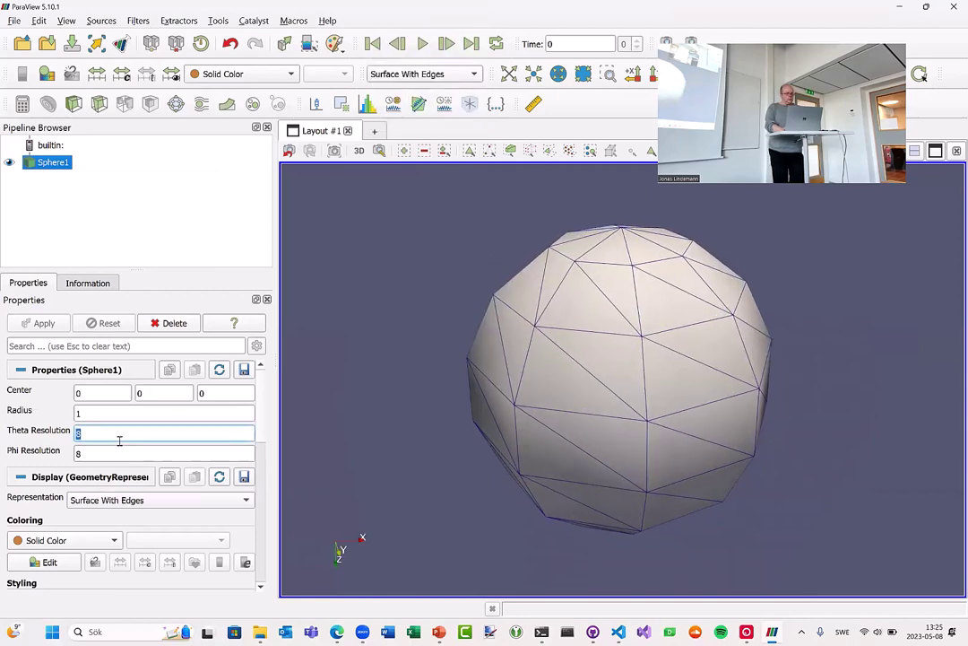
text(16)
key(Tab)
text(16)
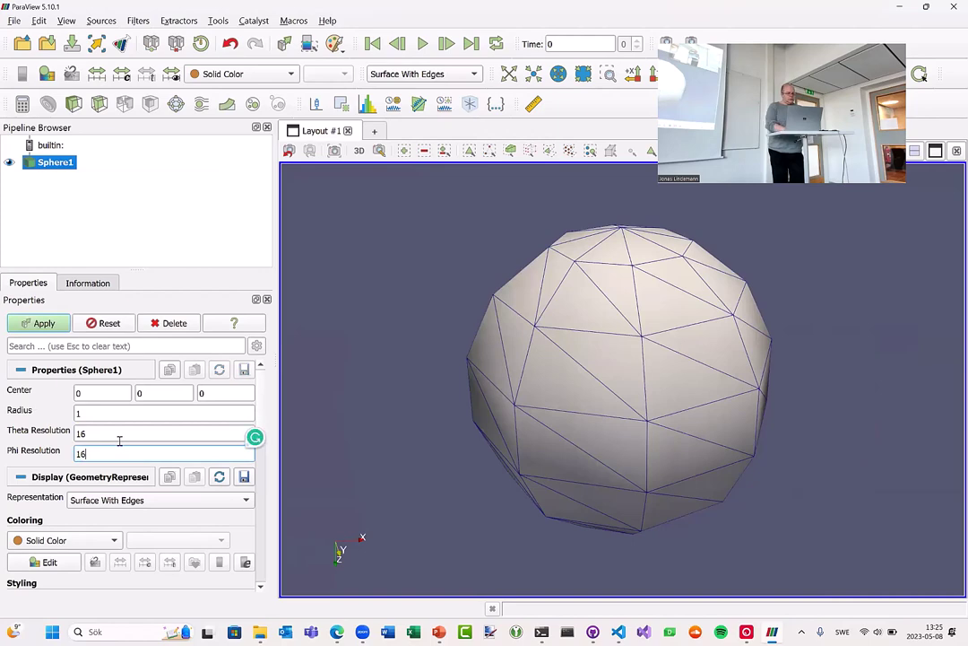
click(32, 324)
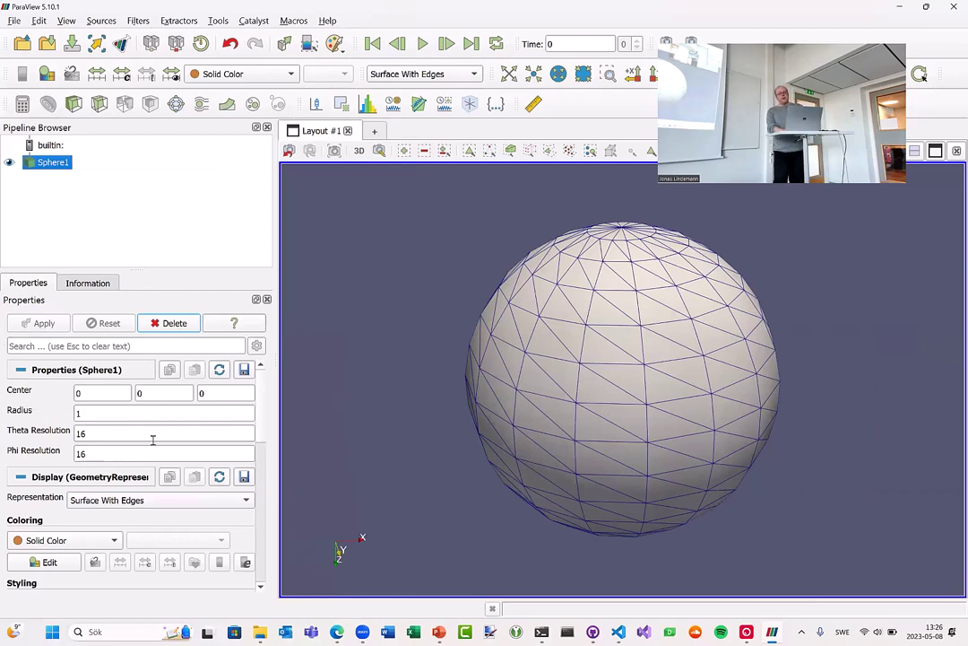
drag(641, 348, 633, 325)
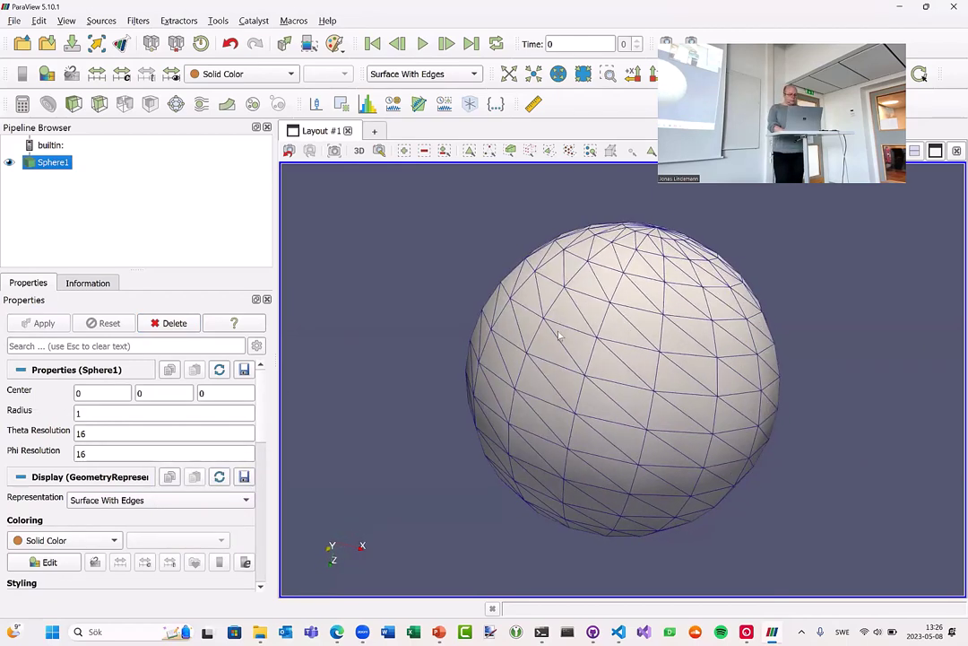
- Change the sphere's solid color to dark red (#aa0000)
scroll(179, 421, down, 2)
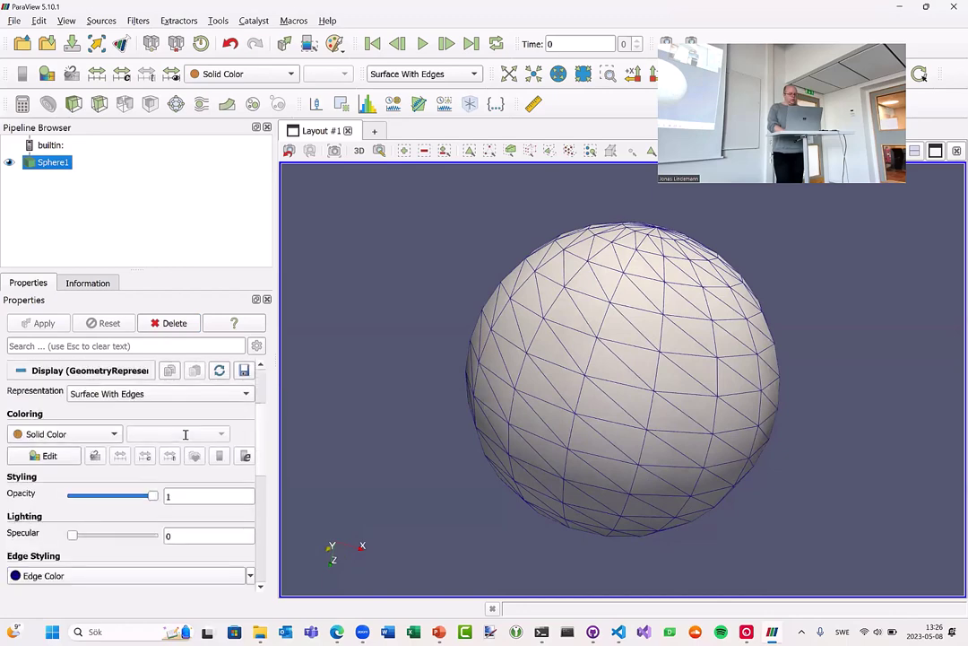
click(45, 454)
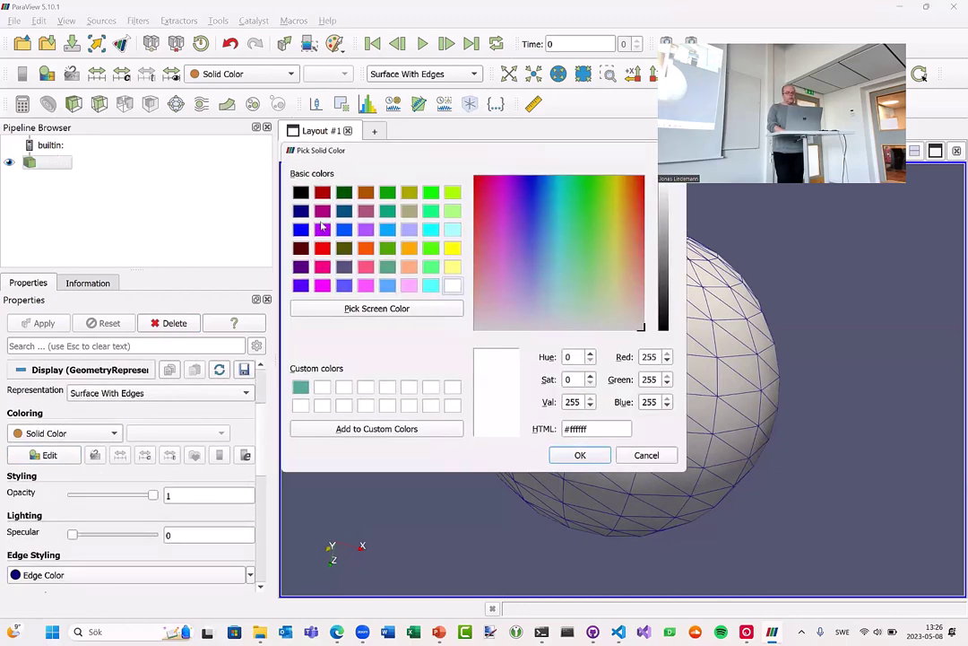
click(323, 193)
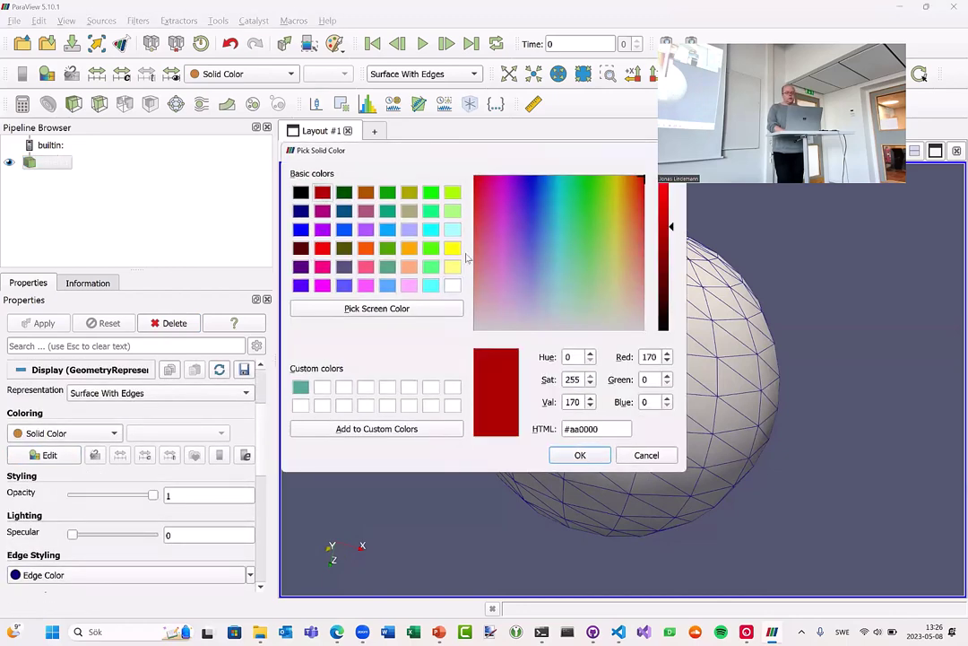
click(580, 454)
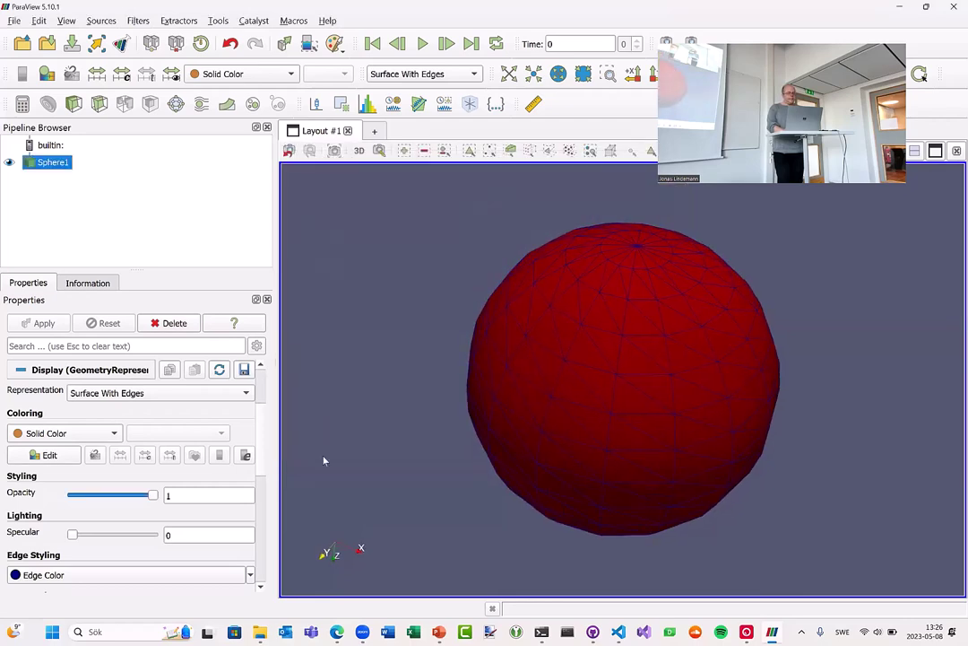
- Set the sphere's representation to Surface, raise its specular lighting to 1 and inspect the highlights
click(423, 75)
click(421, 93)
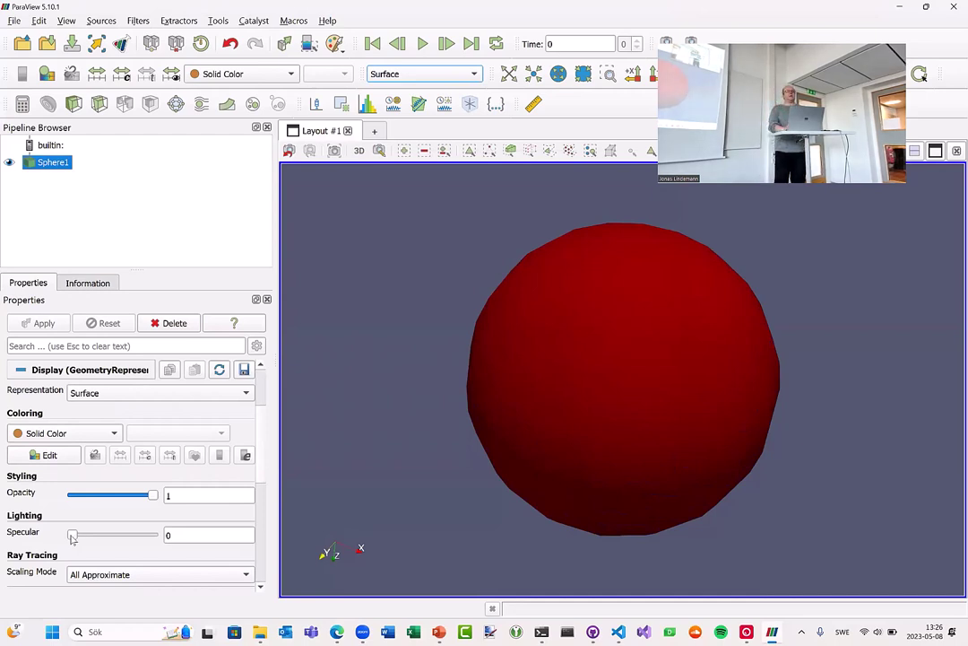
drag(72, 534, 154, 535)
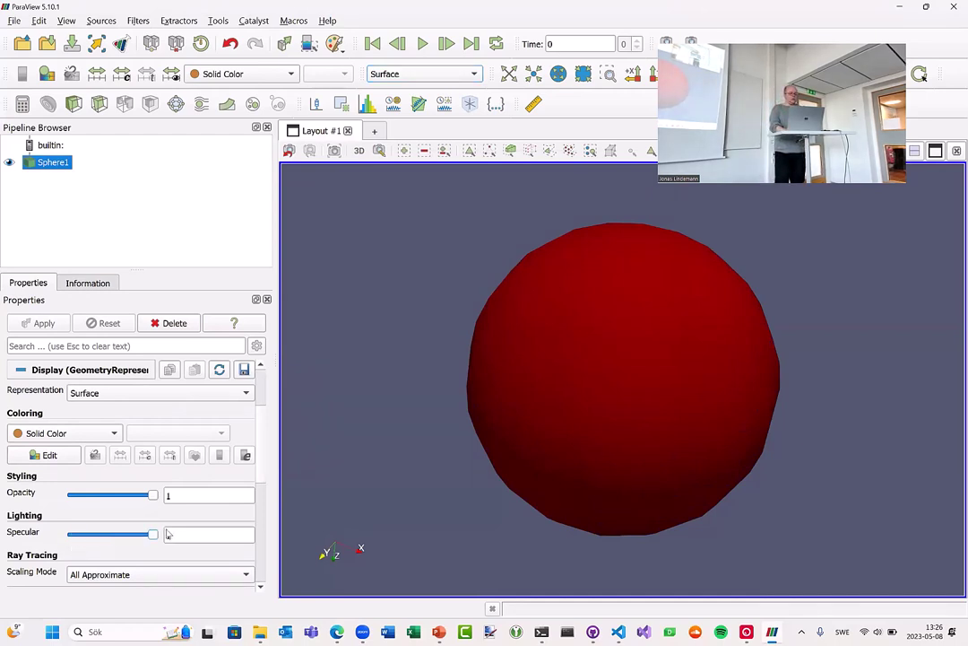
drag(565, 378, 591, 402)
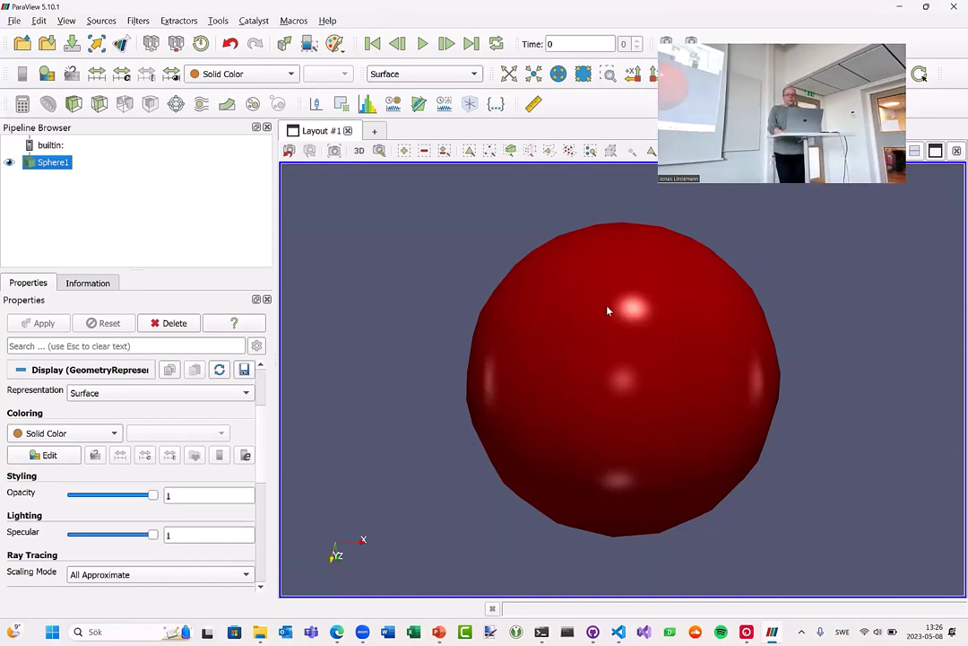
drag(607, 310, 591, 313)
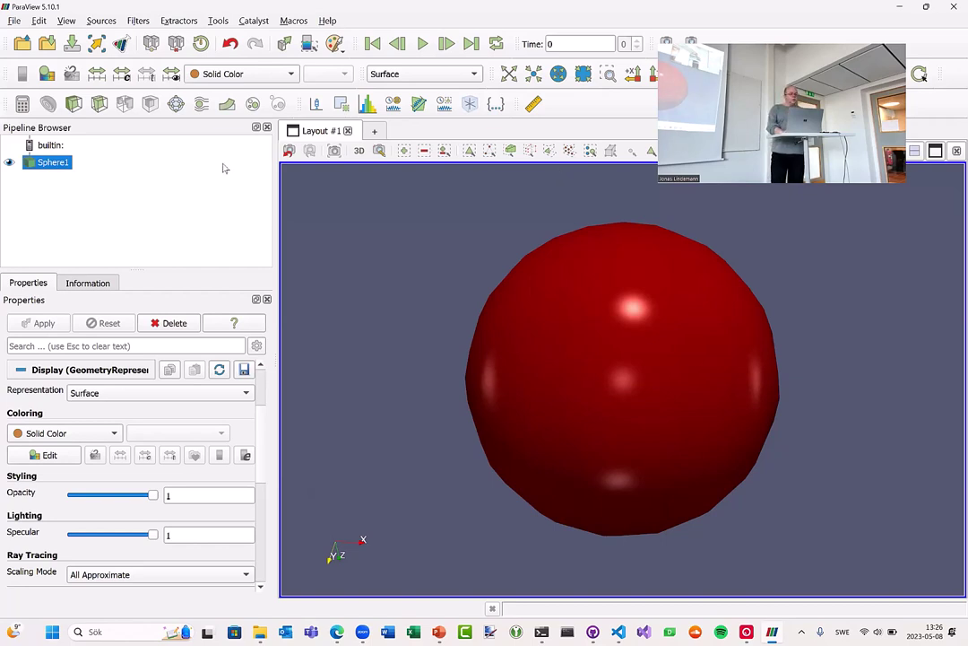
click(143, 23)
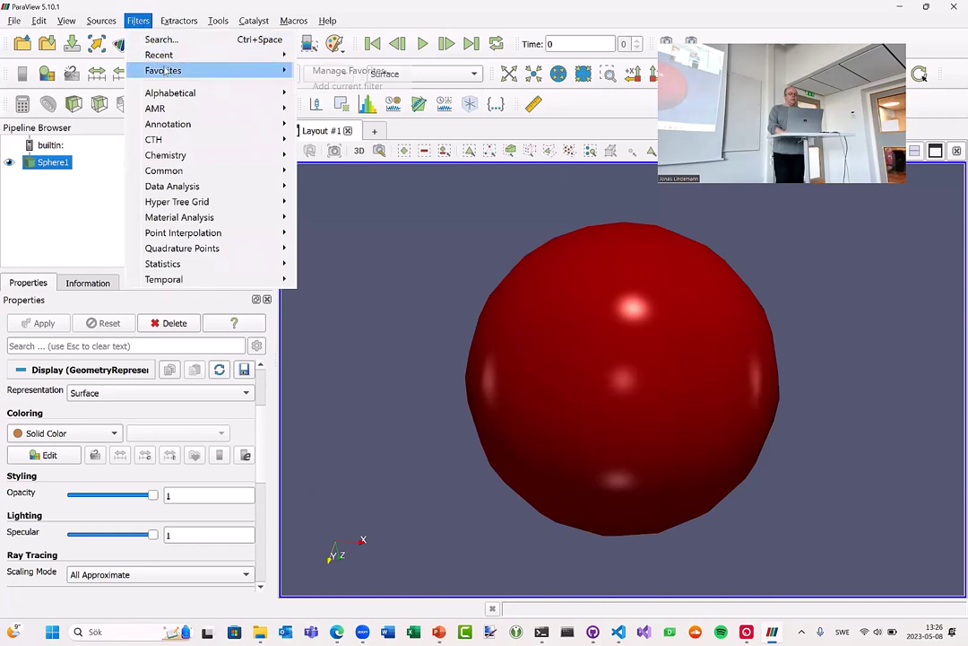
mouse_move(164, 94)
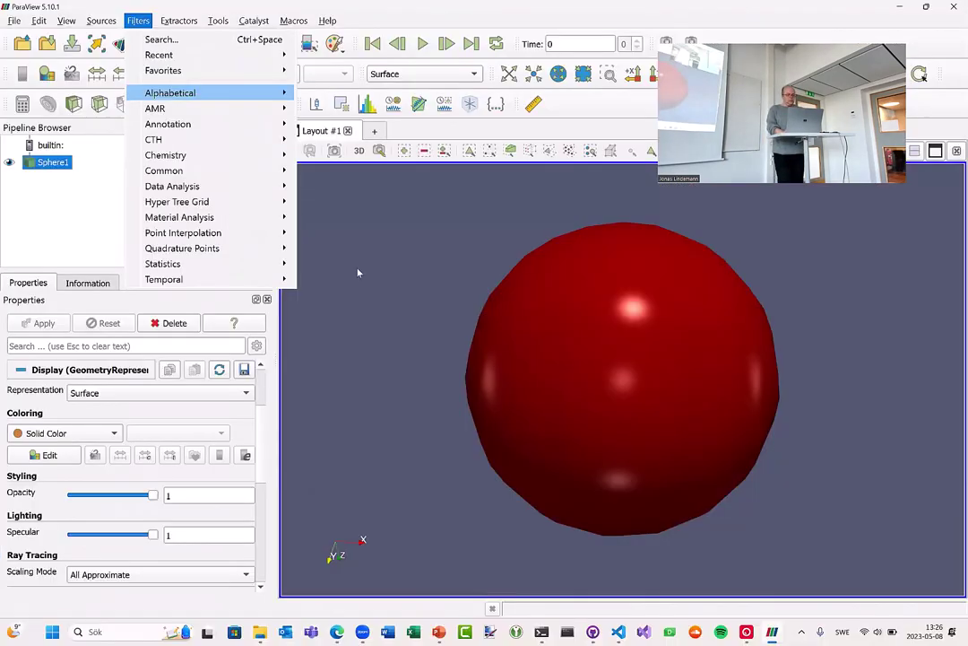
mouse_move(140, 20)
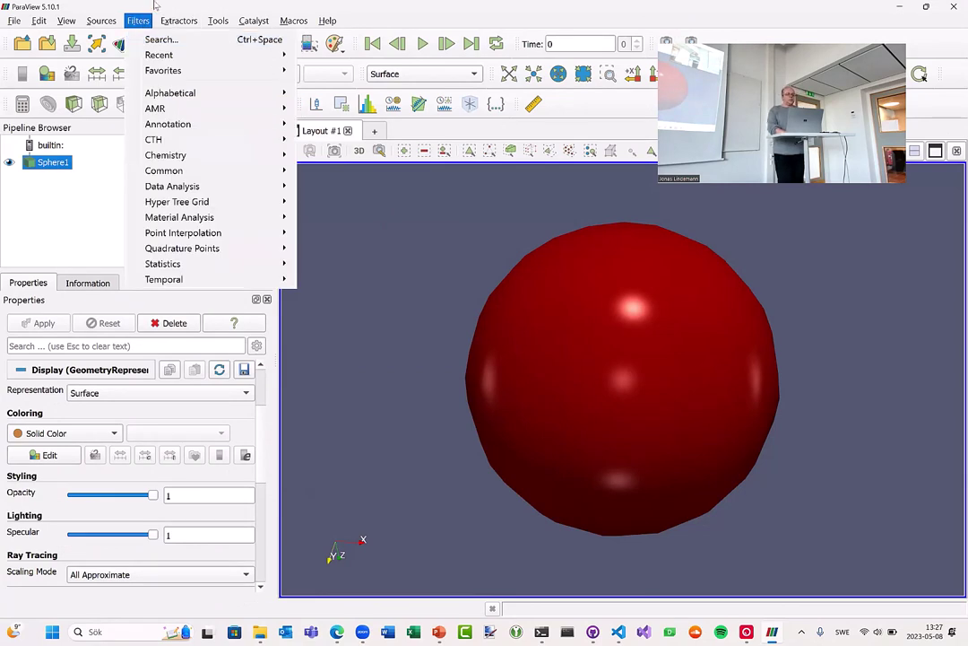
click(177, 6)
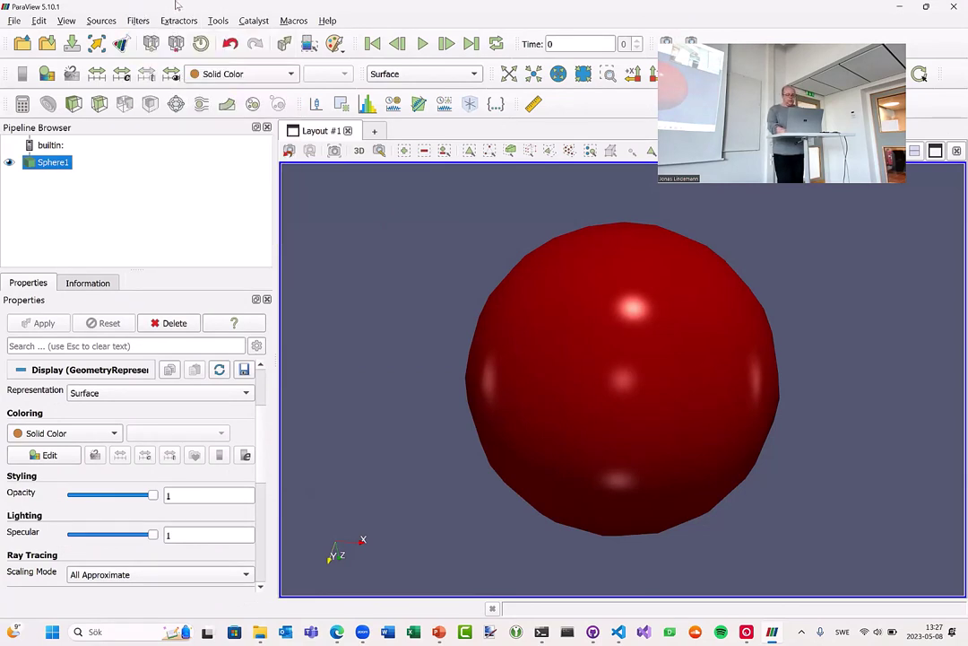
- Search the filters for "sh" and add the Shrink filter to the sphere
key(ctrl+space)
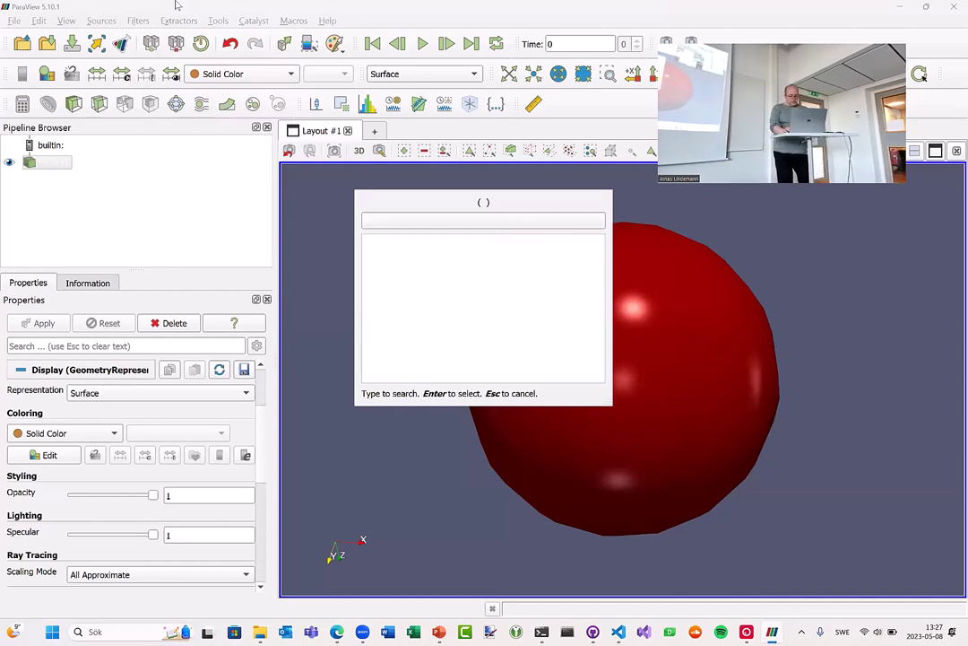
text(expl)
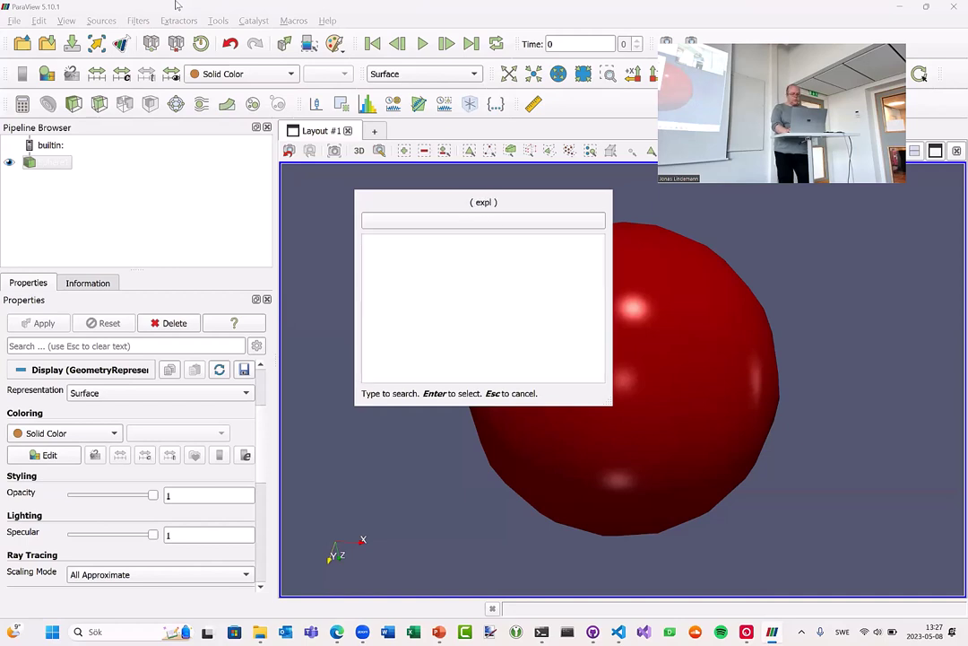
key(BackSpace)
key(BackSpace)
key(BackSpace)
key(BackSpace)
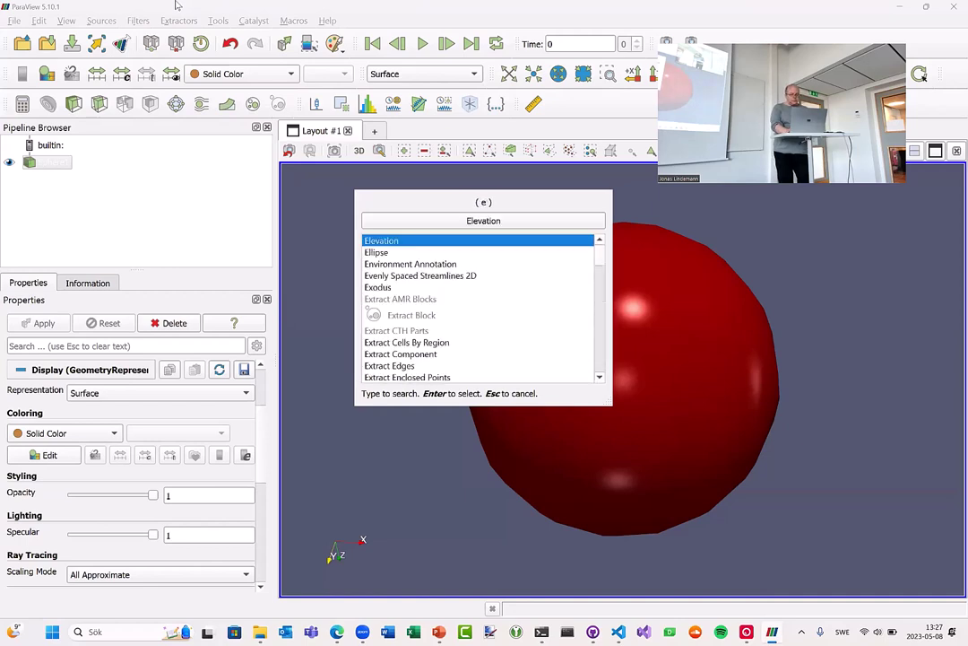
text(sh)
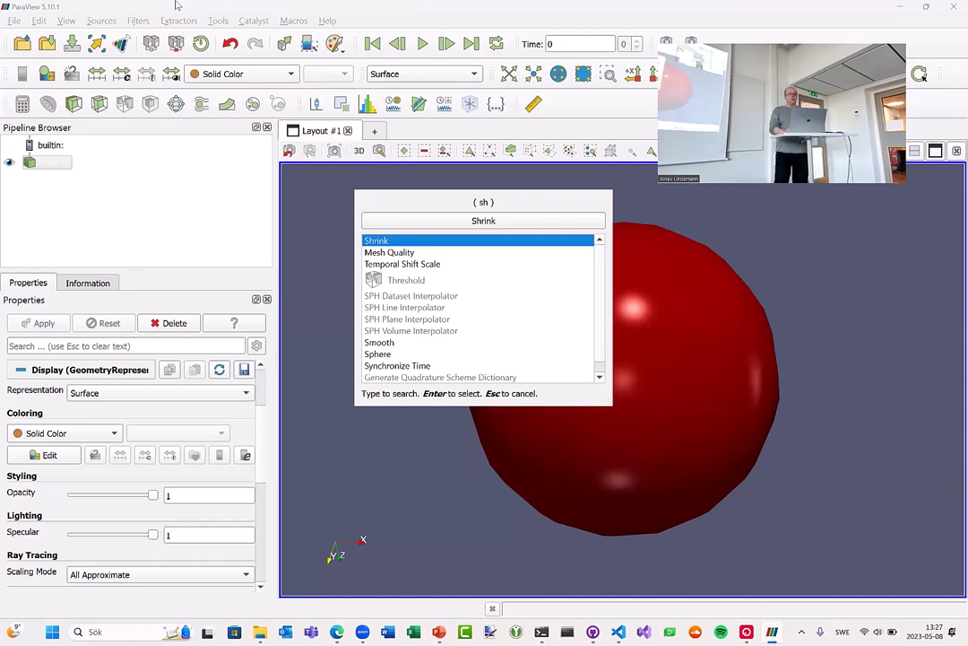
key(Return)
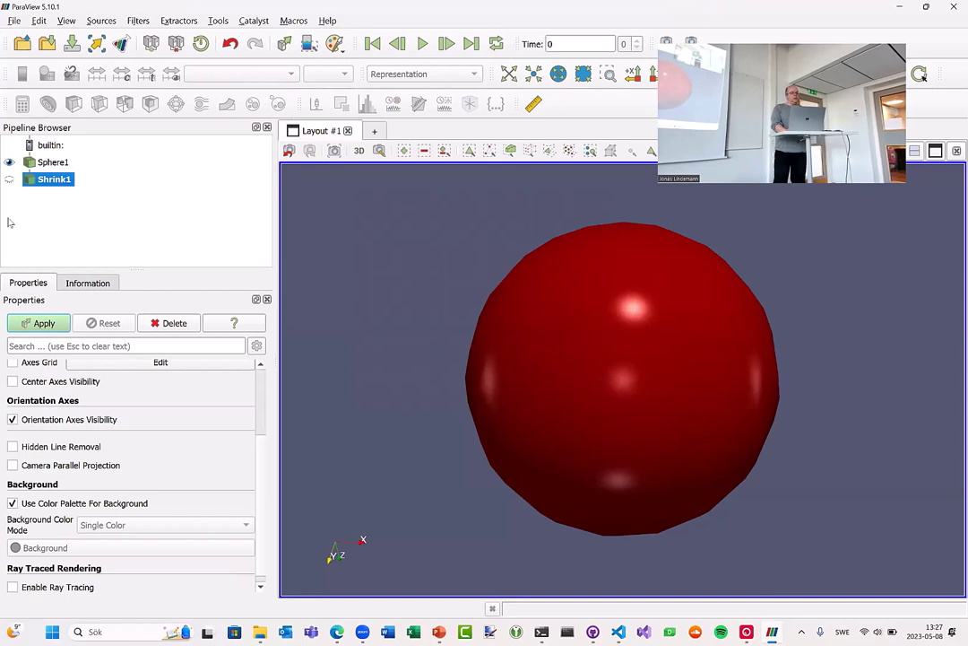
- Apply the Shrink filter with a shrink factor of 0.5 and inspect the shrunken cells
scroll(98, 456, up, 3)
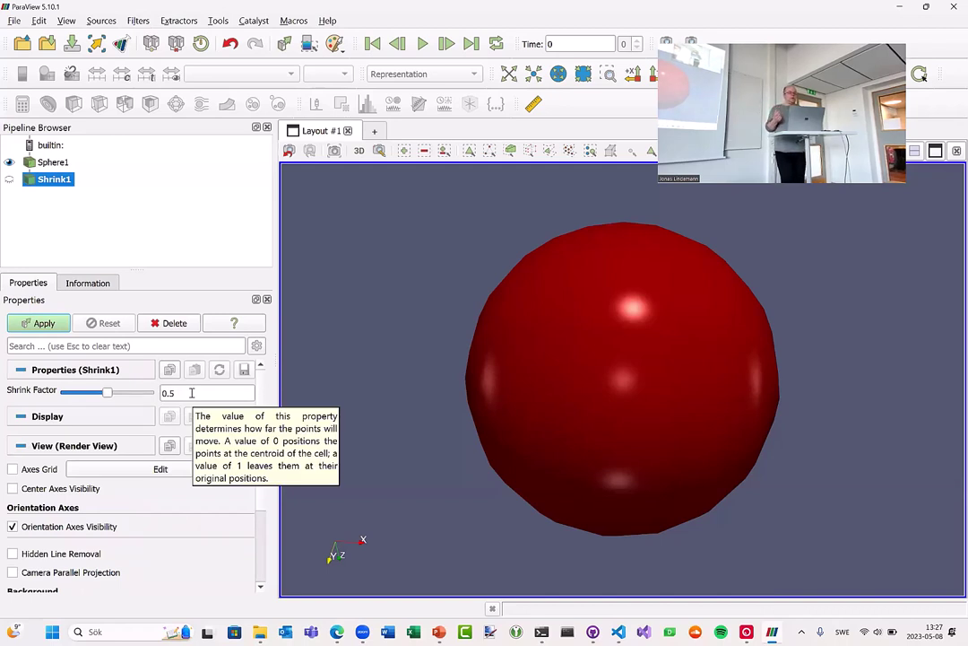
click(43, 322)
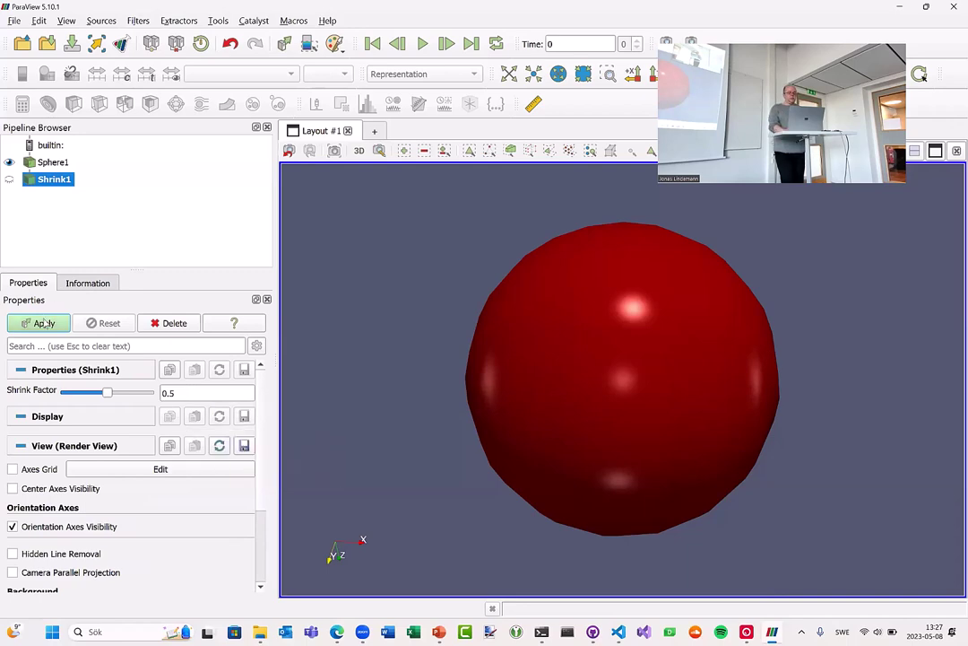
click(59, 326)
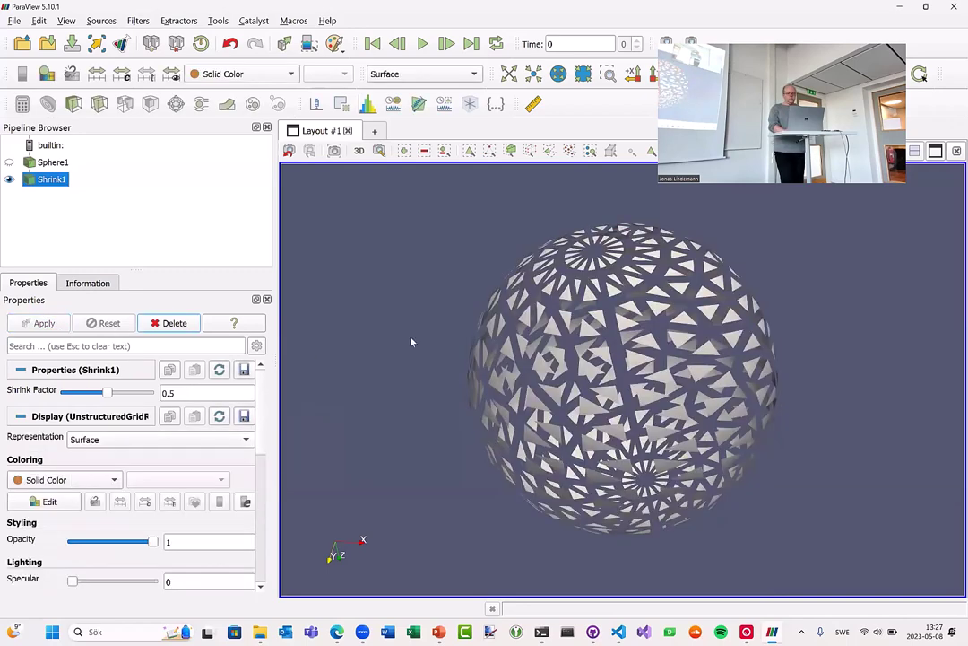
drag(588, 381, 679, 355)
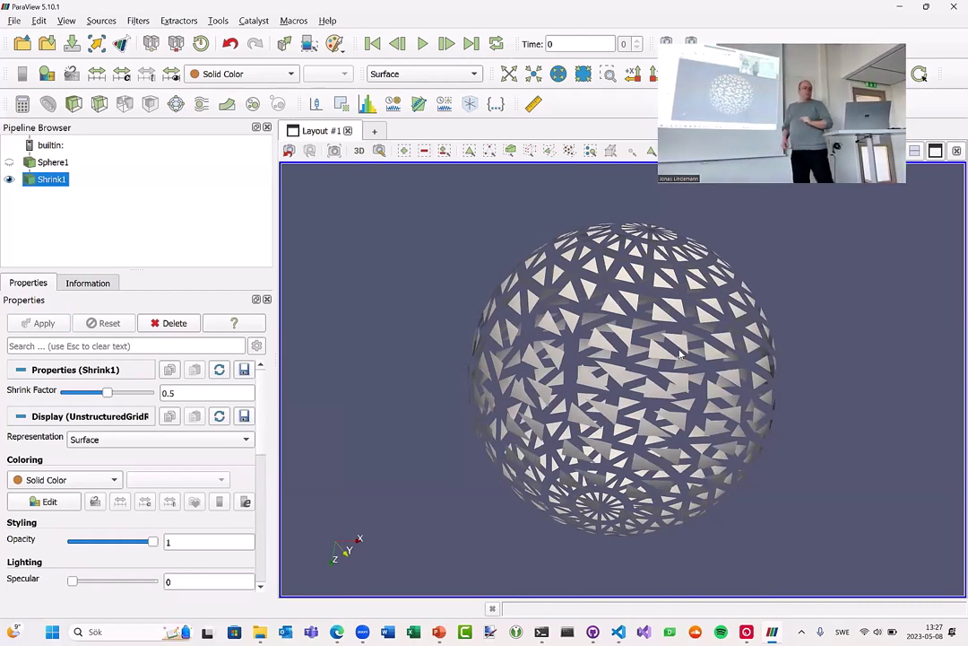
- Show the original sphere together with the Shrink result to compare them, and hide the sphere again
click(9, 163)
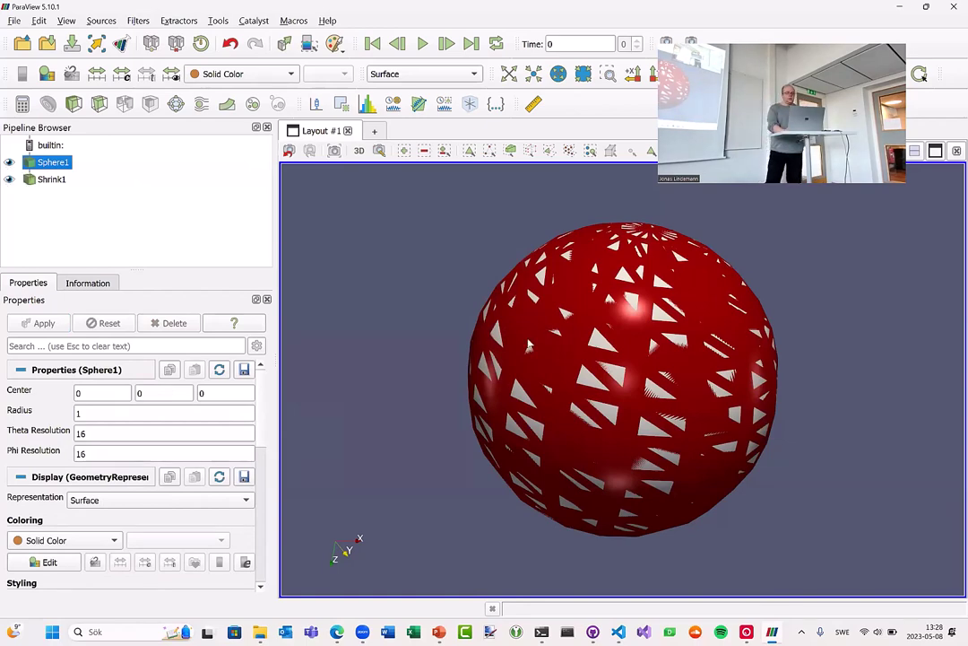
drag(543, 358, 484, 349)
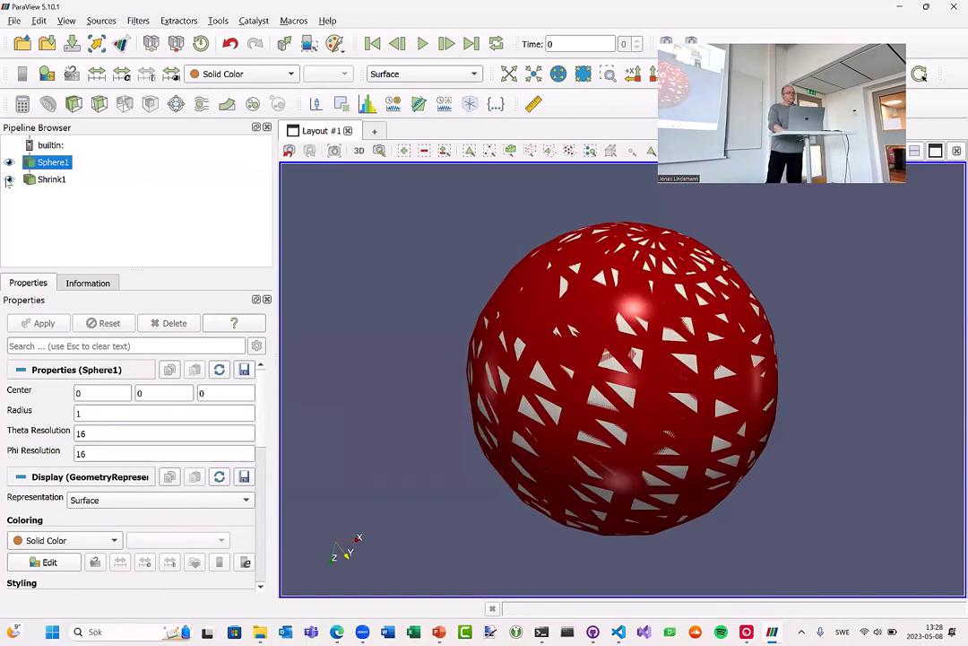
click(9, 180)
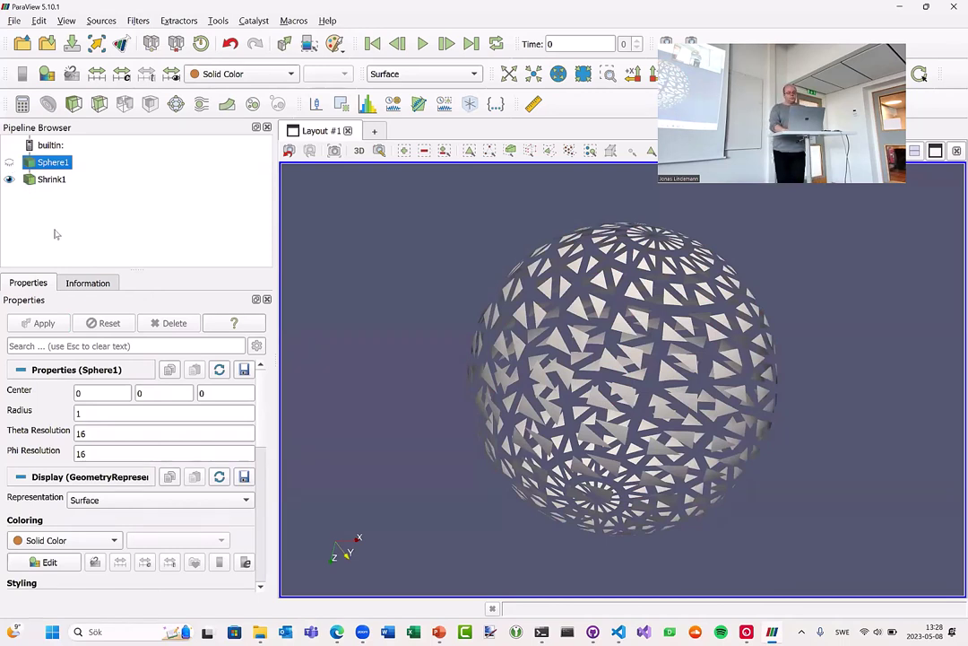
- Change the hidden original sphere's solid color to blue (#0000ff) and check it in the color picker
click(78, 544)
click(78, 539)
click(44, 562)
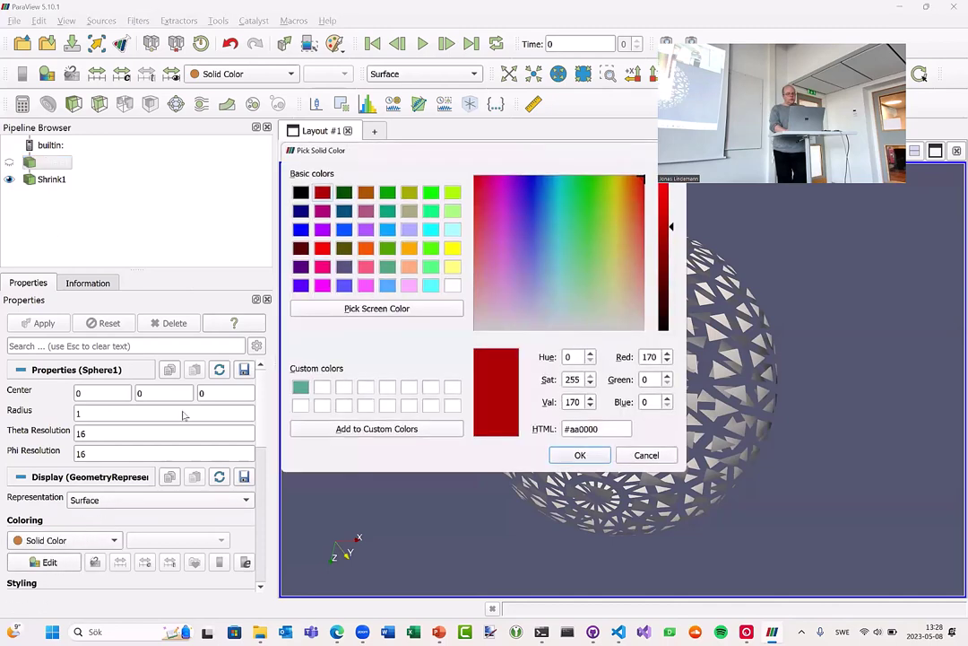
click(301, 229)
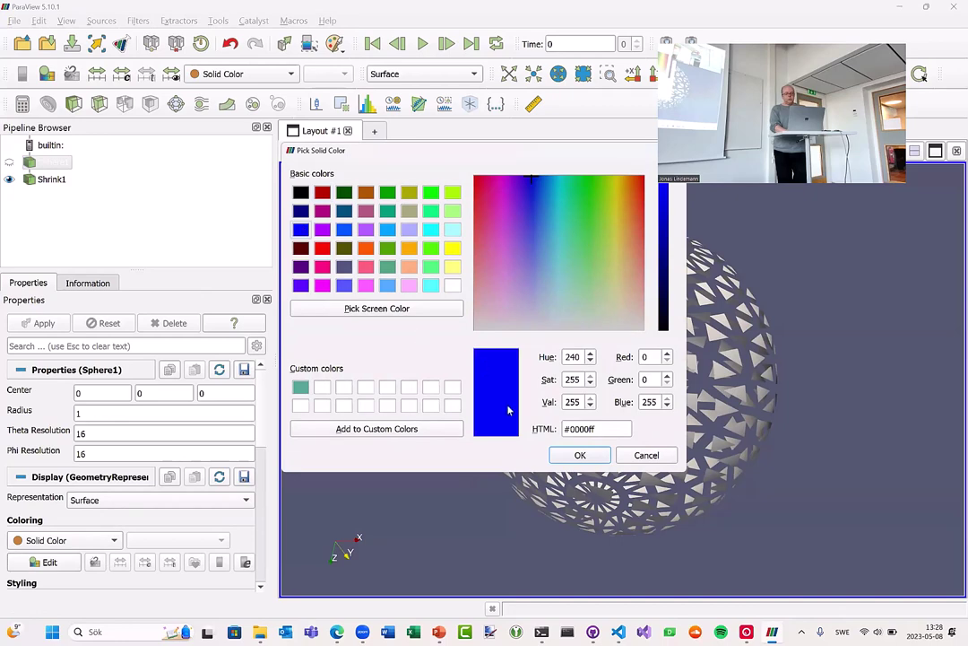
click(579, 454)
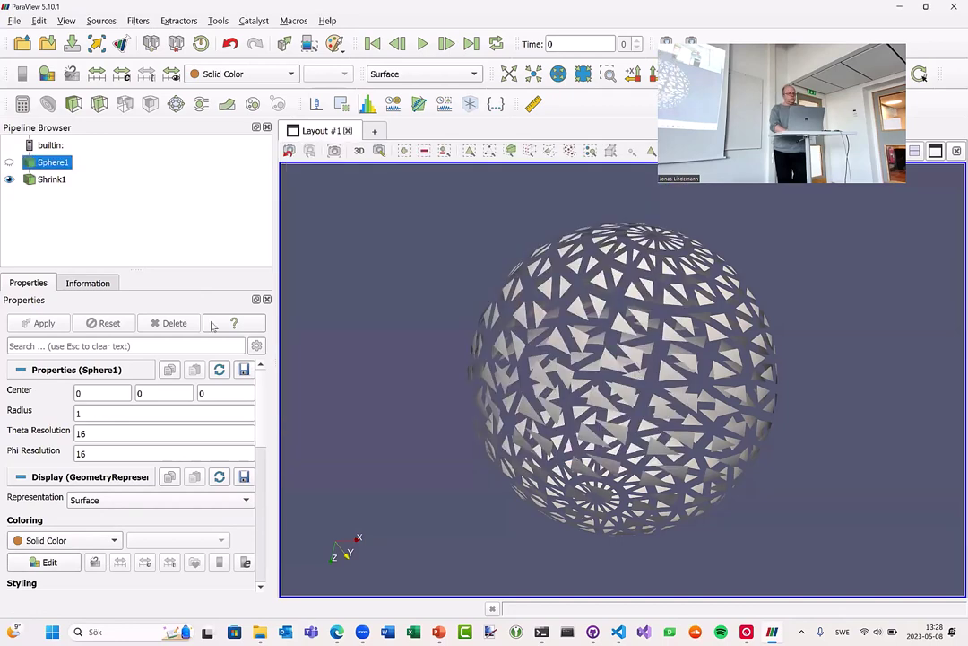
click(49, 562)
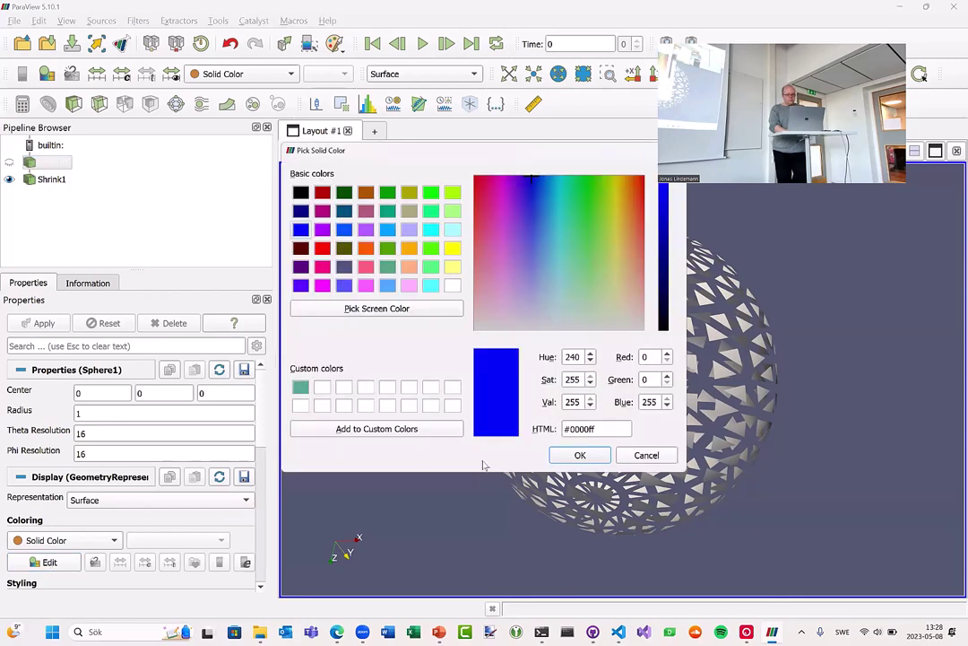
click(576, 455)
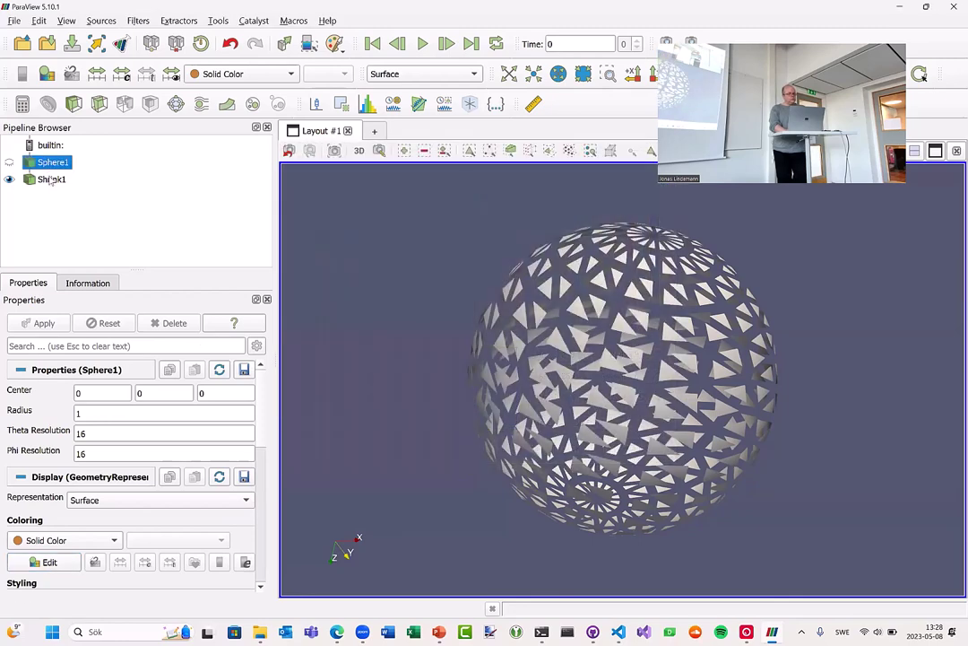
- Color the Shrink result solid blue, set its specular lighting to 1, and inspect the highlights from different angles
click(51, 179)
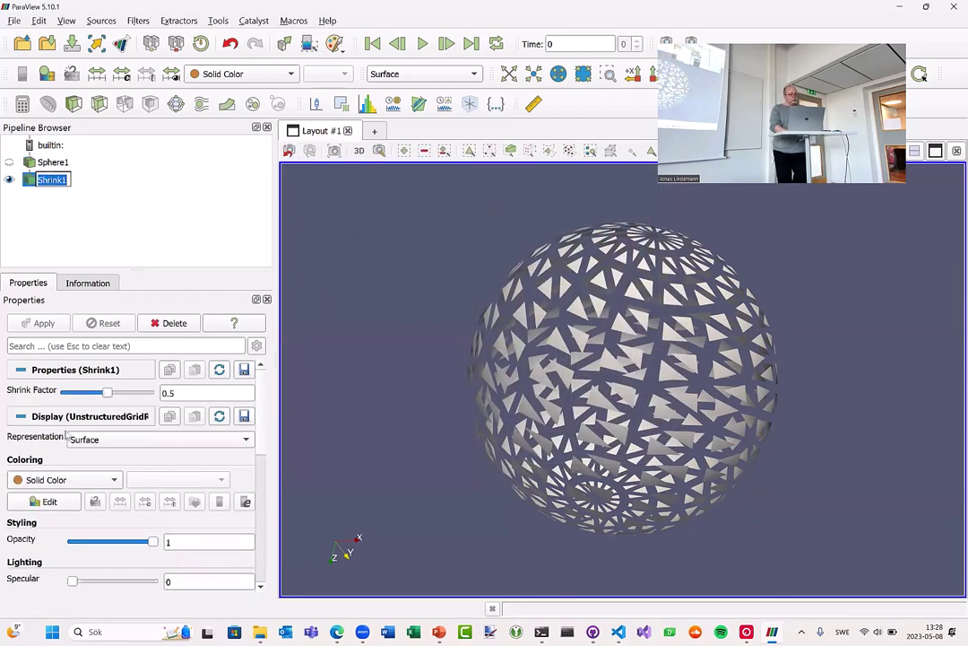
click(50, 501)
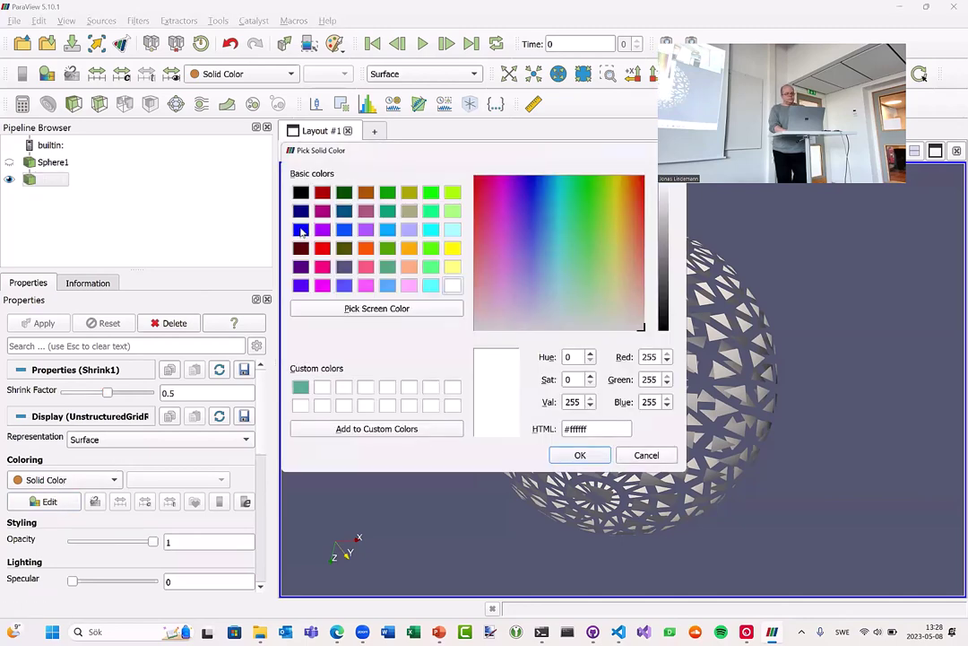
click(301, 232)
click(580, 456)
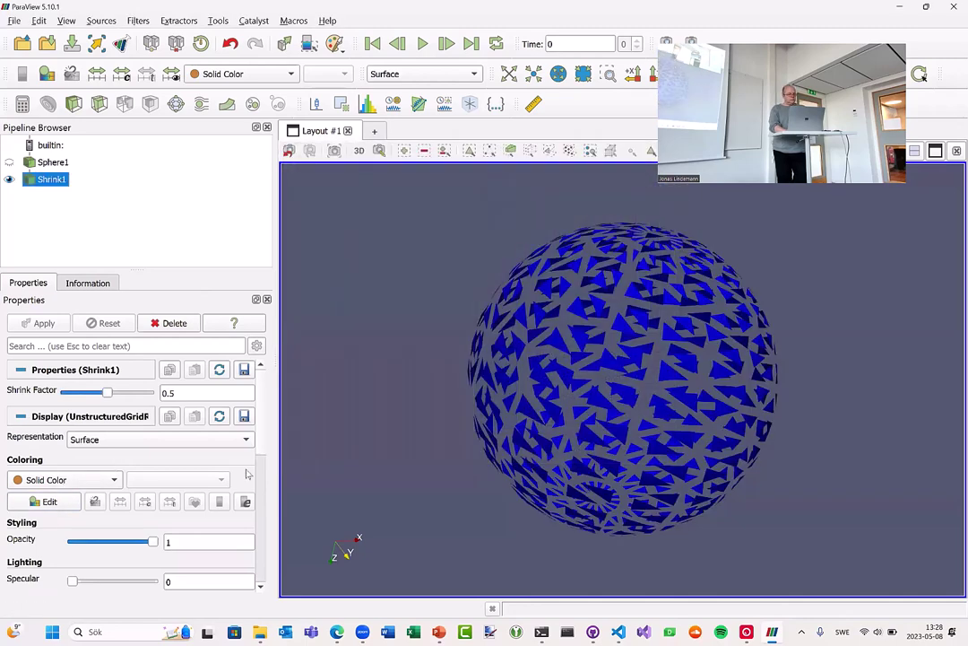
drag(73, 581, 404, 443)
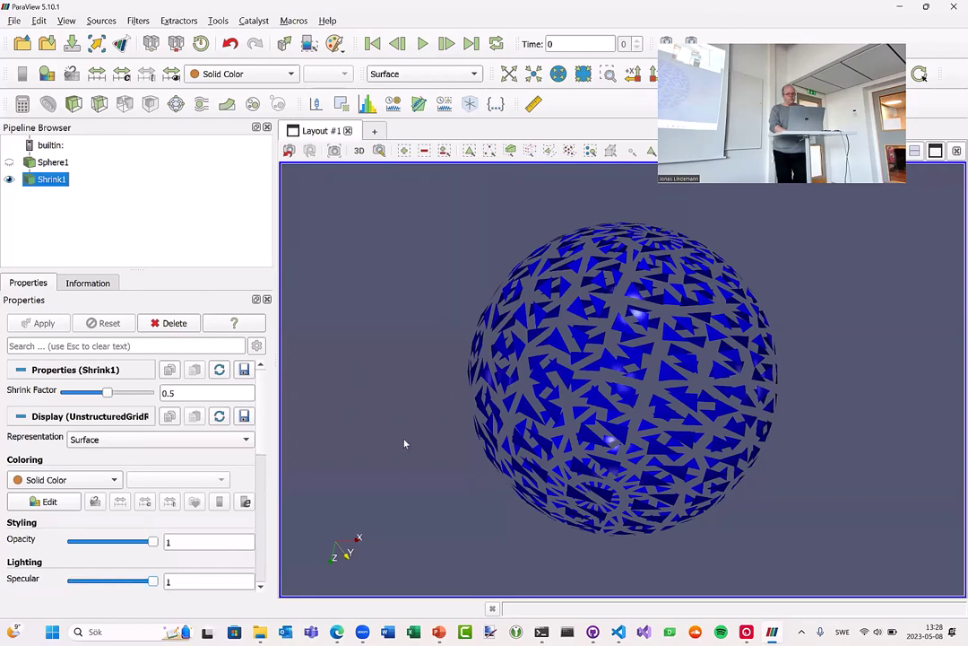
drag(459, 393, 313, 433)
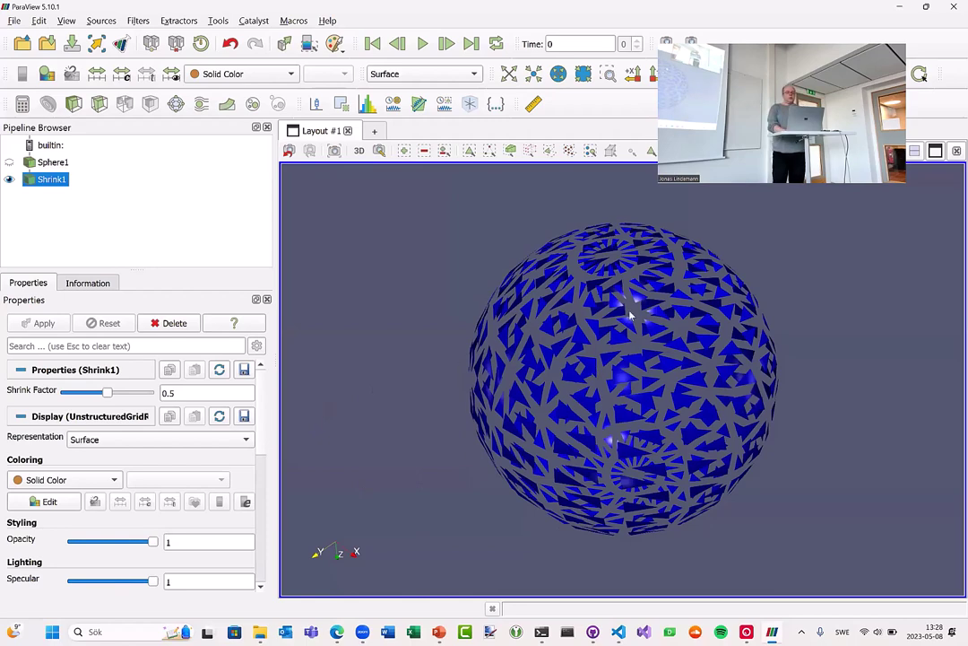
drag(629, 316, 666, 312)
scroll(650, 316, up, 2)
scroll(650, 315, down, 3)
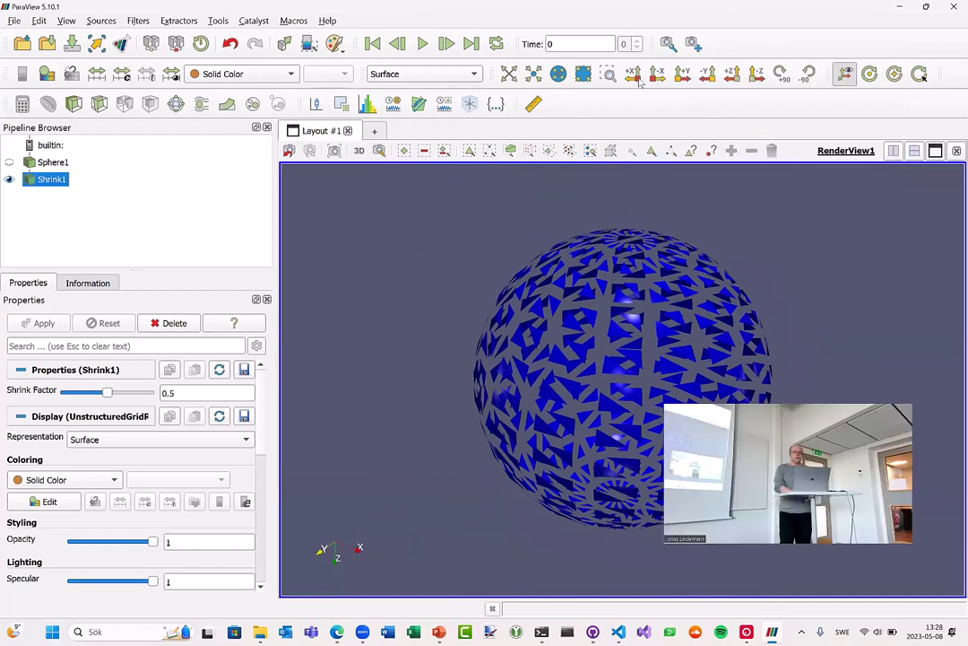
- View the shrunken sphere along the -X, +Y, -Y, -Z and +X directions in turn
click(658, 73)
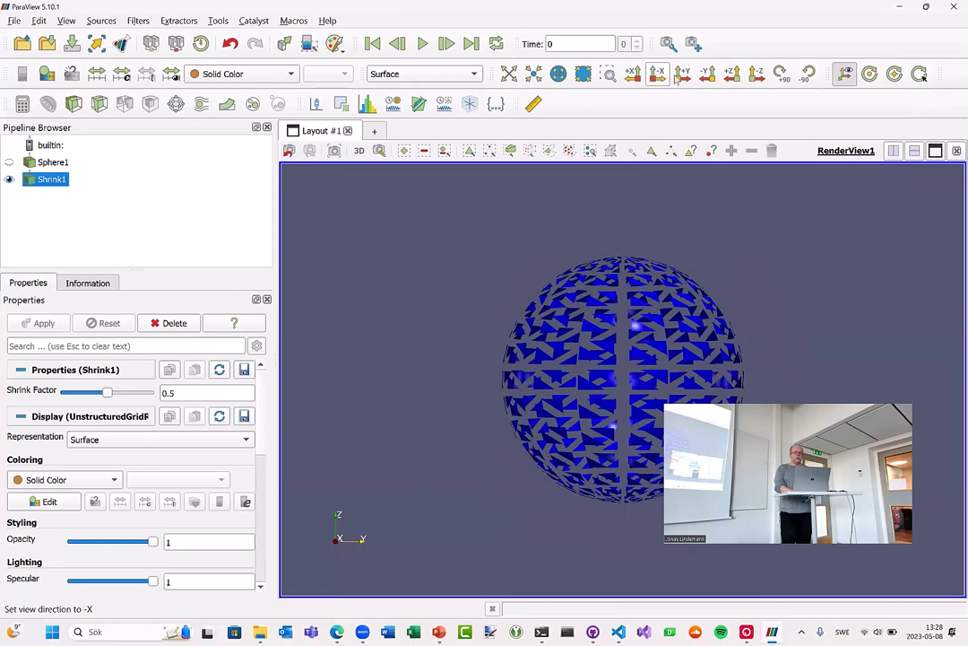
click(682, 73)
click(707, 73)
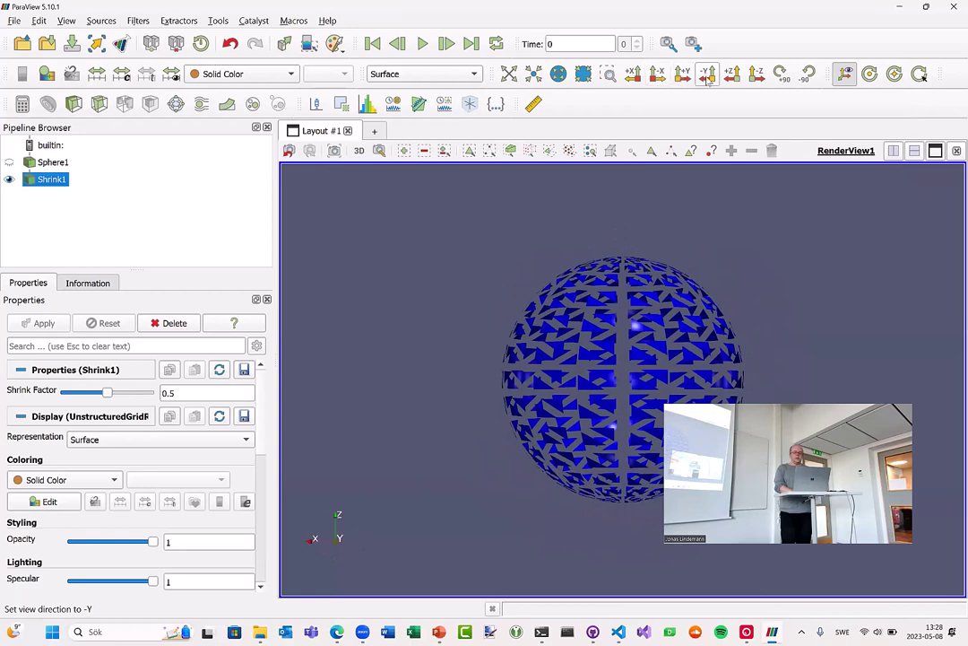
click(757, 73)
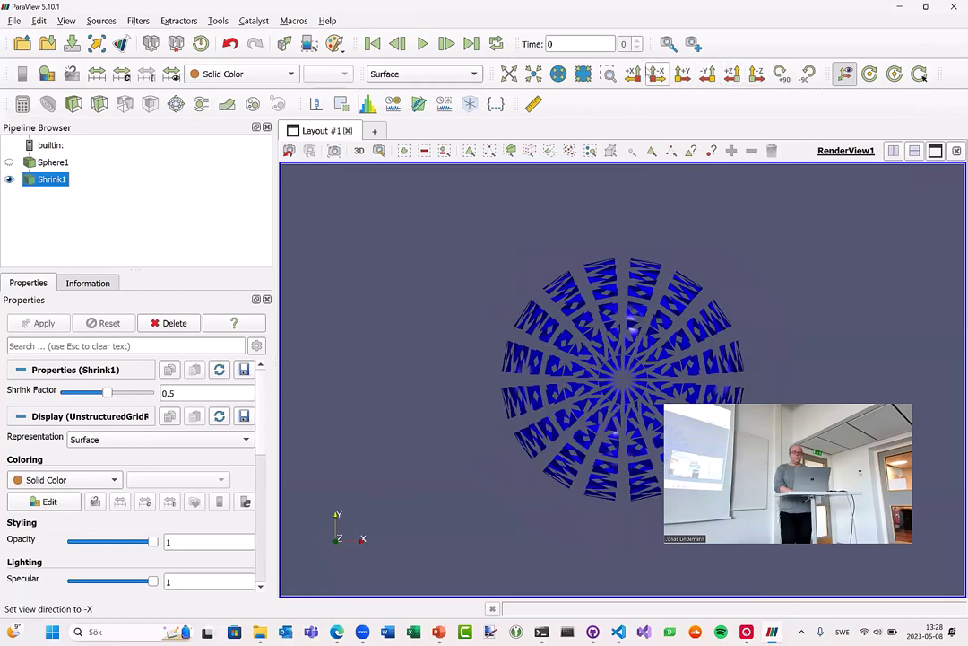
click(633, 73)
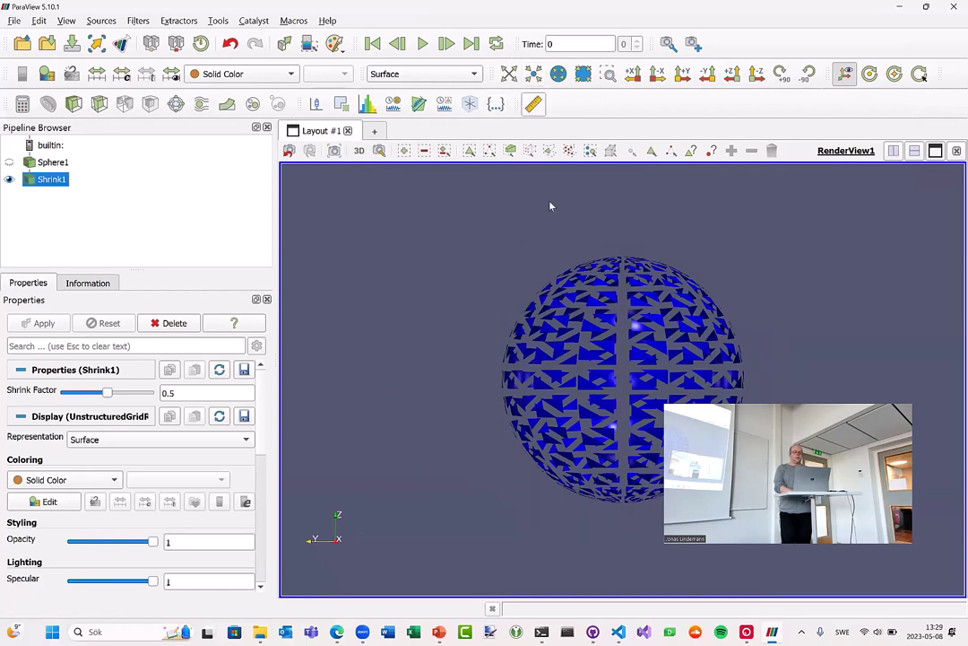
- Zoom out from the shrunken sphere and reset the camera to fit it, repeating this once before rotating the view
scroll(579, 277, down, 6)
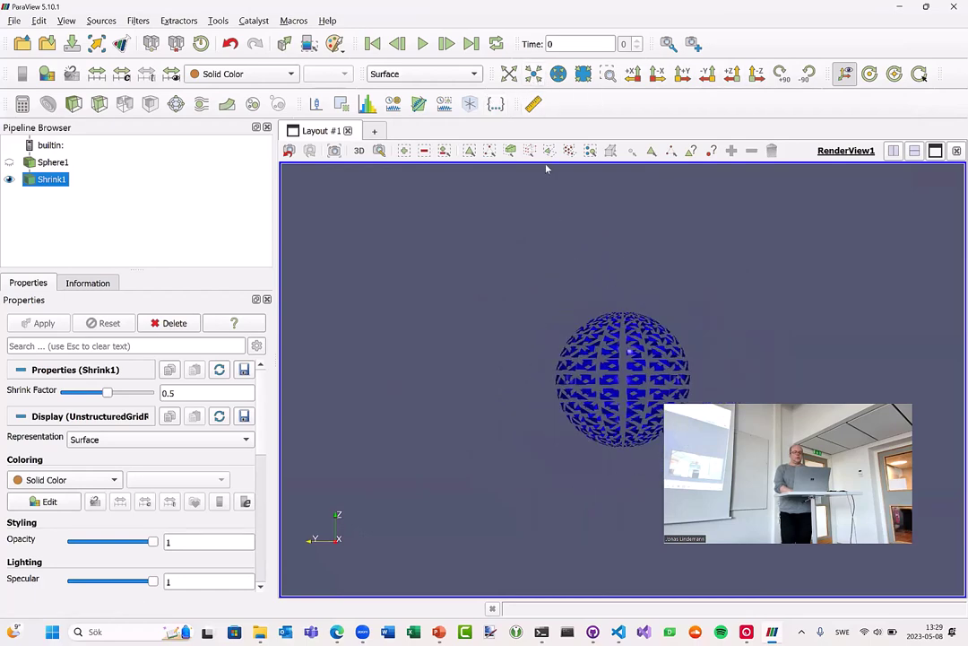
click(509, 74)
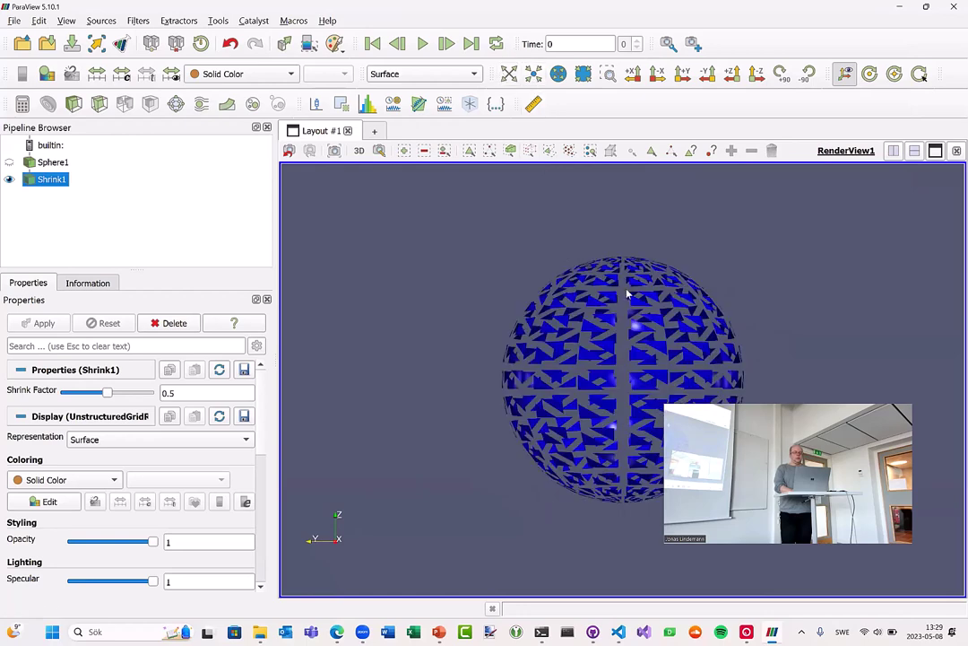
right_drag(628, 339, 565, 170)
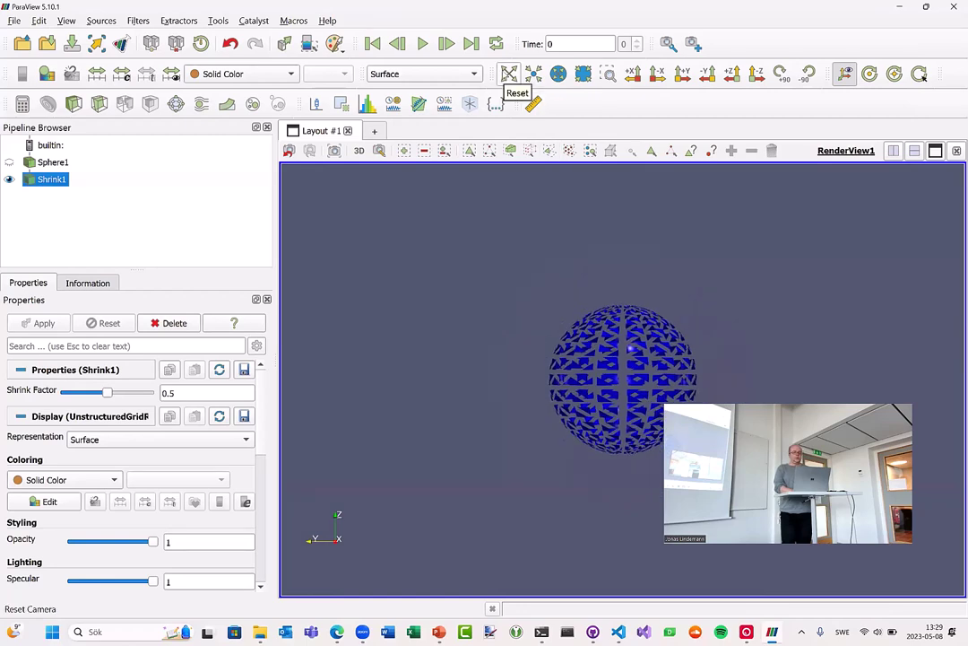
click(509, 73)
drag(596, 325, 616, 383)
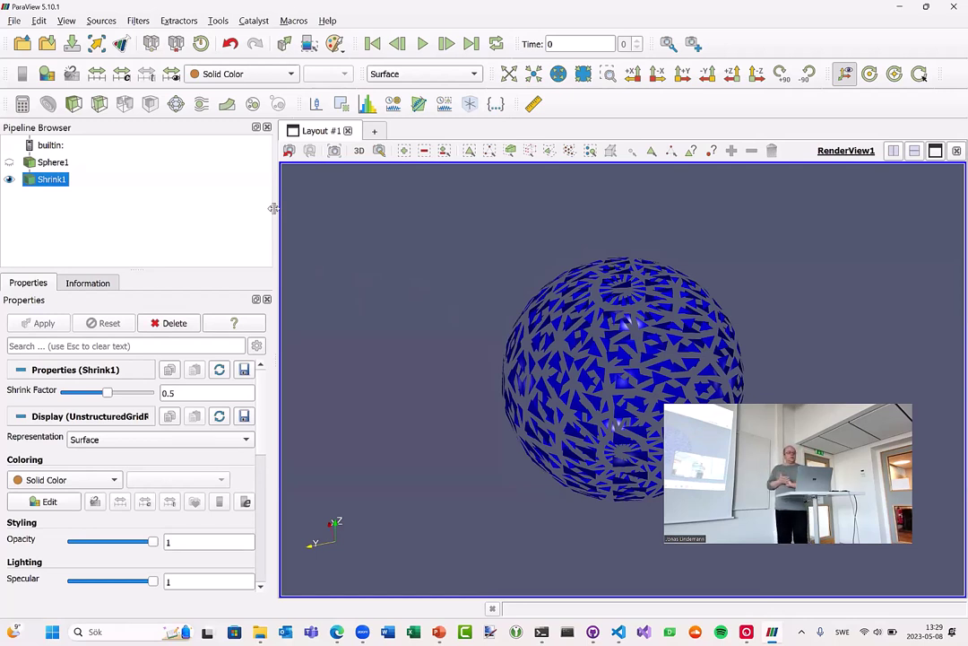
- Reset the session, discarding the current visualization, and open disk_out_ref.ex2 from the ParaView examples folder
click(202, 43)
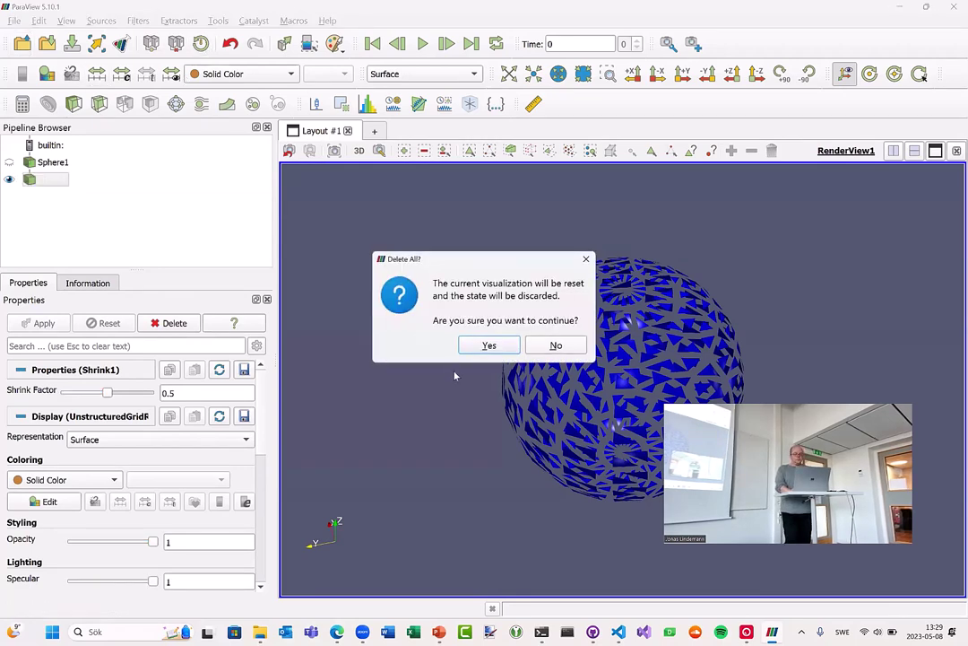
click(489, 346)
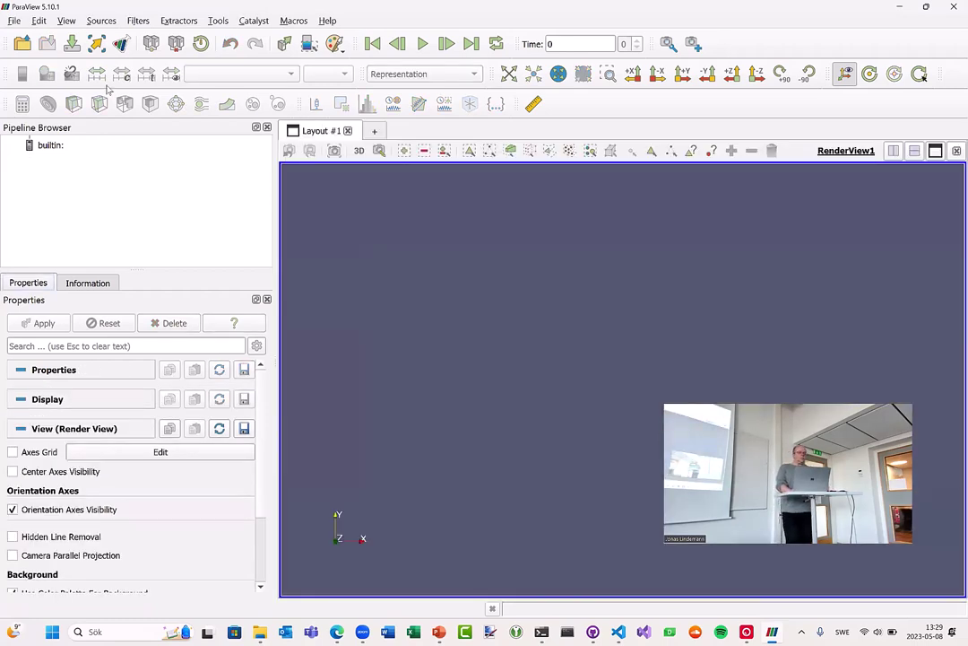
click(14, 22)
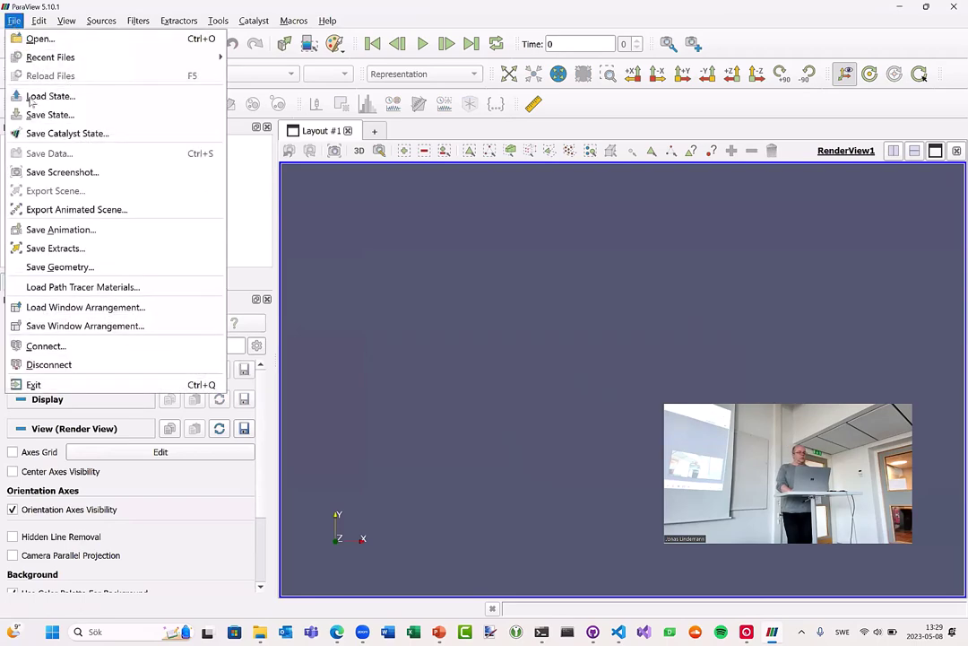
click(39, 39)
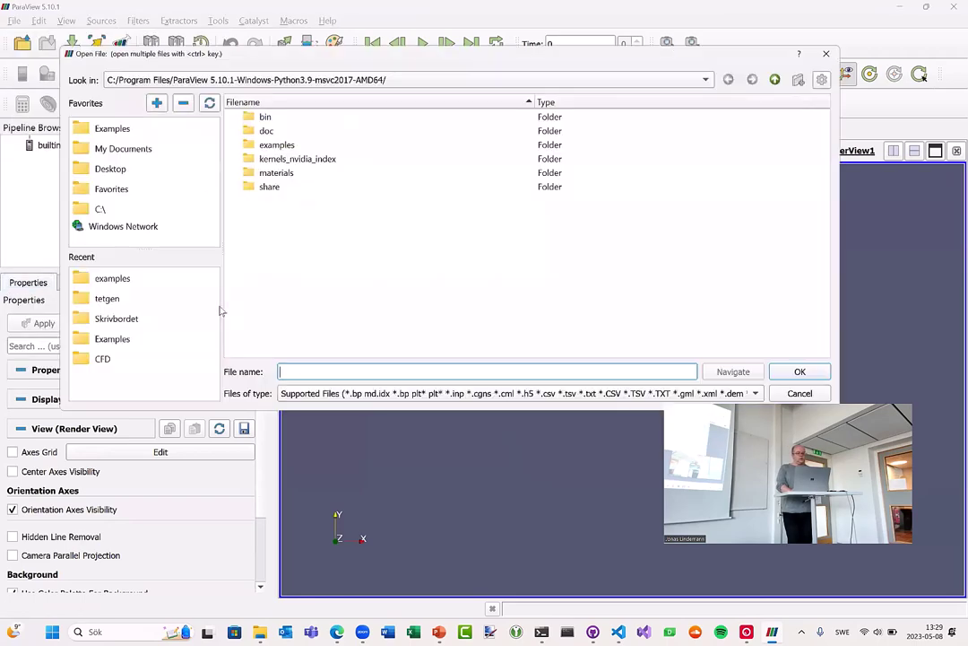
click(288, 146)
double_click(288, 146)
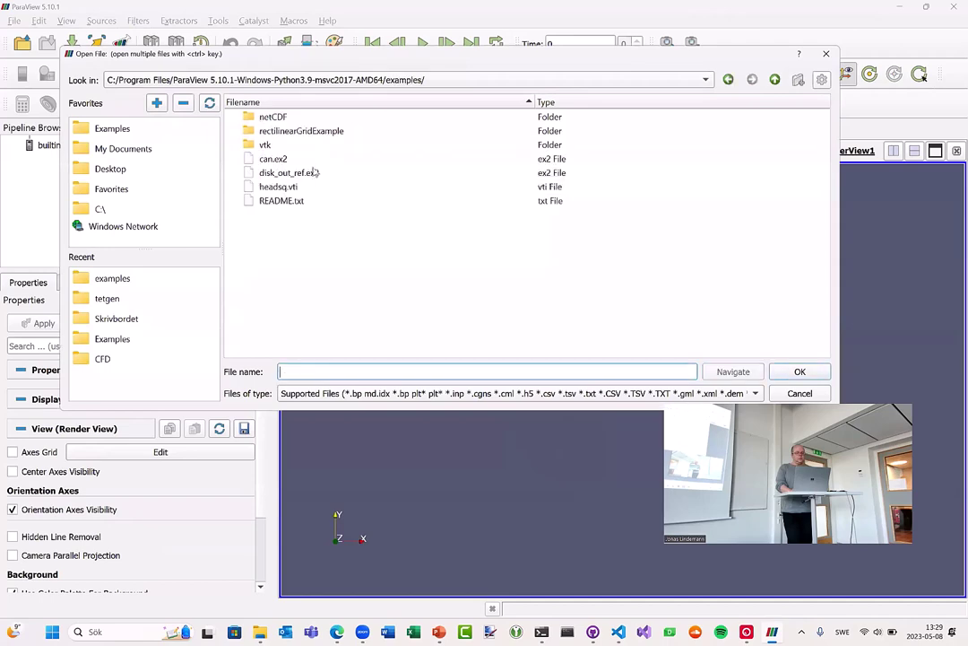
click(305, 174)
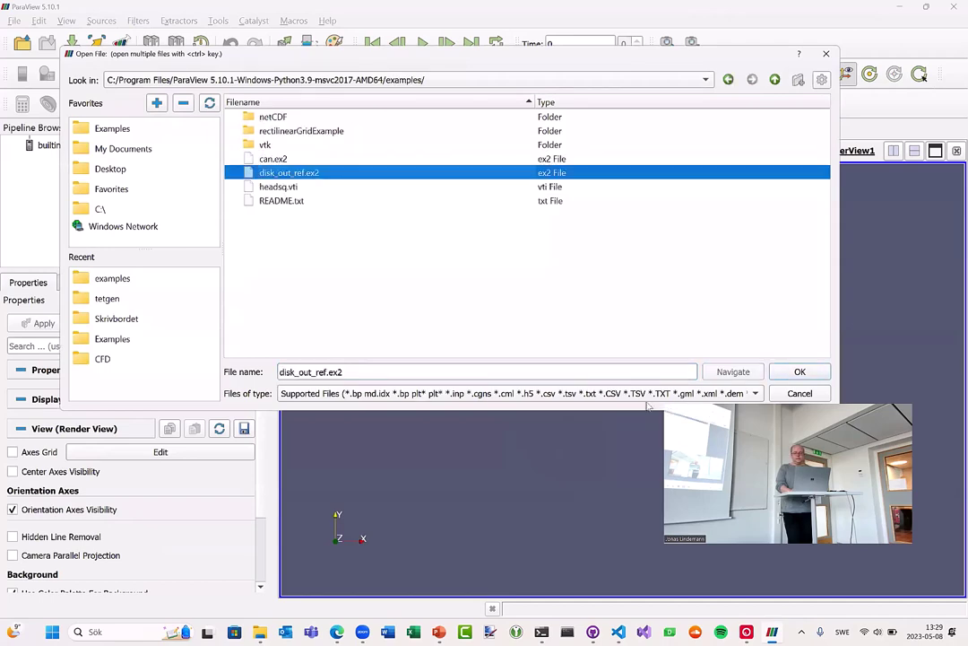
click(800, 372)
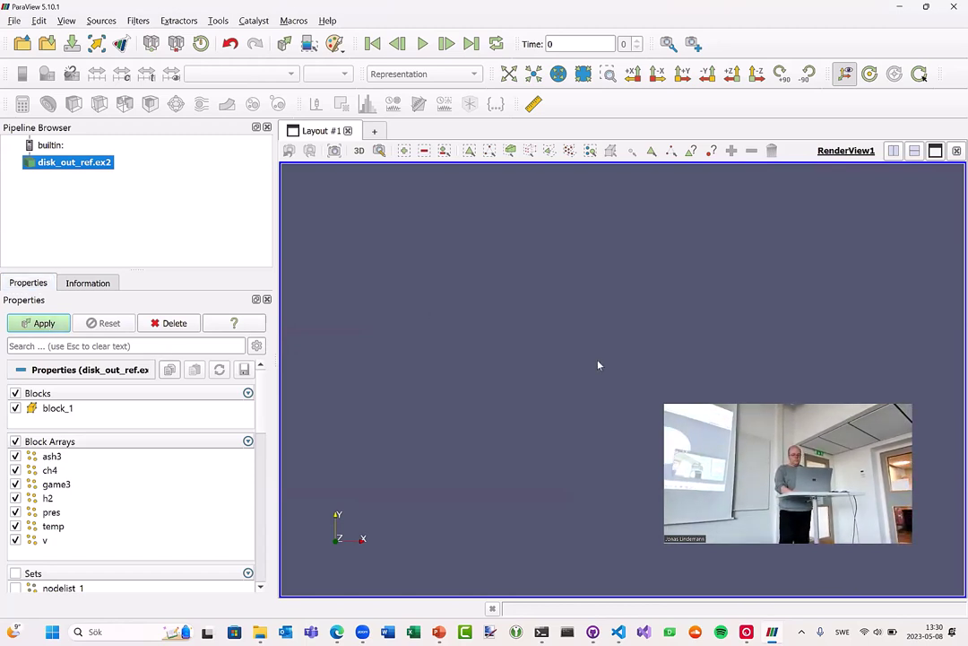
- Apply the disk_out_ref.ex2 reader with its default arrays and examine the hollow cylinder from several angles
key(ctrl+Return)
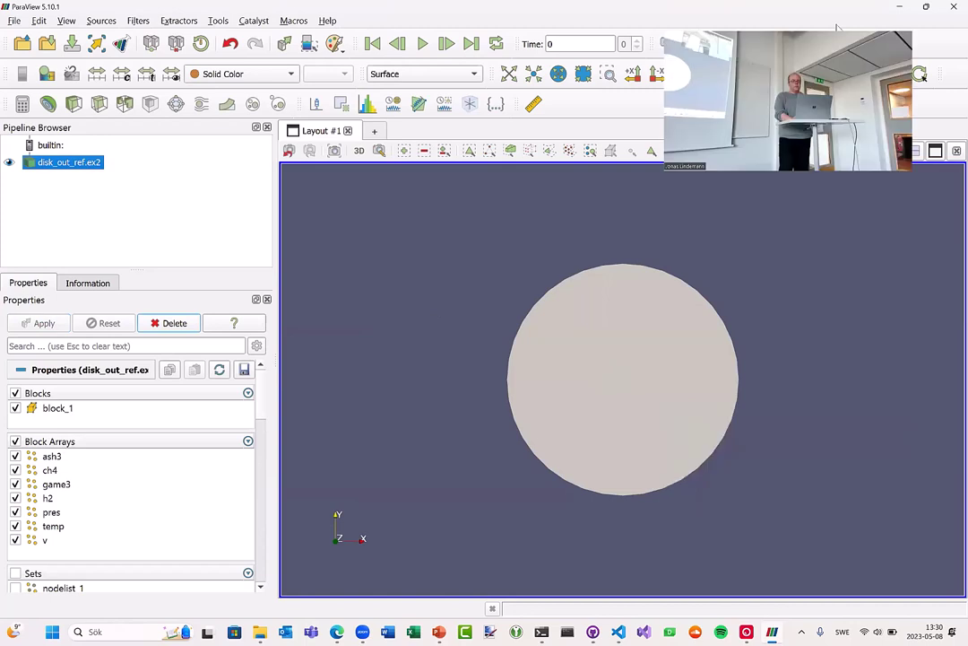
drag(706, 382, 862, 420)
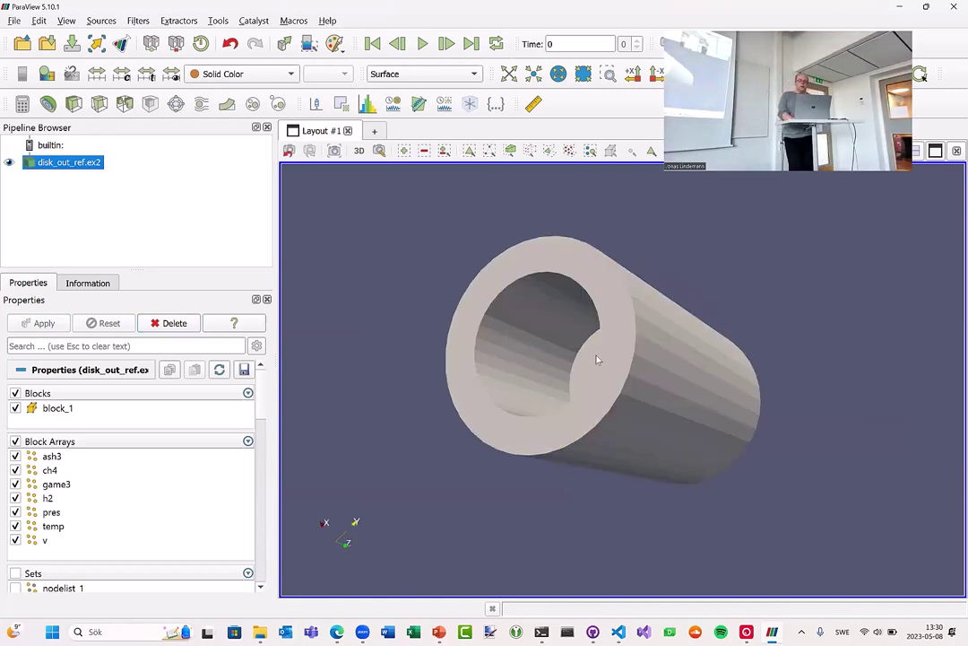
drag(599, 361, 653, 371)
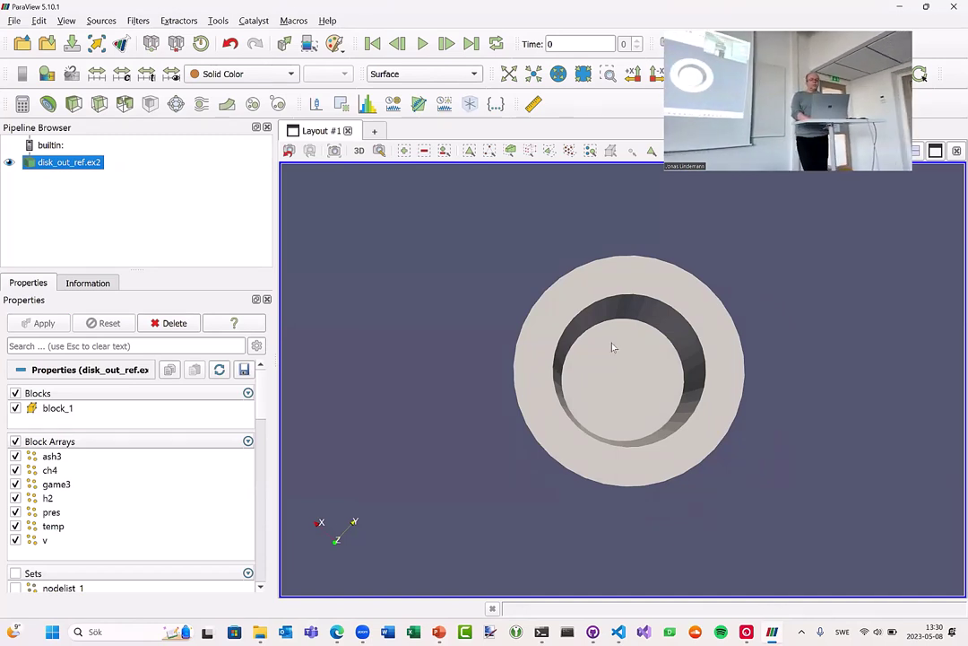
drag(611, 346, 522, 342)
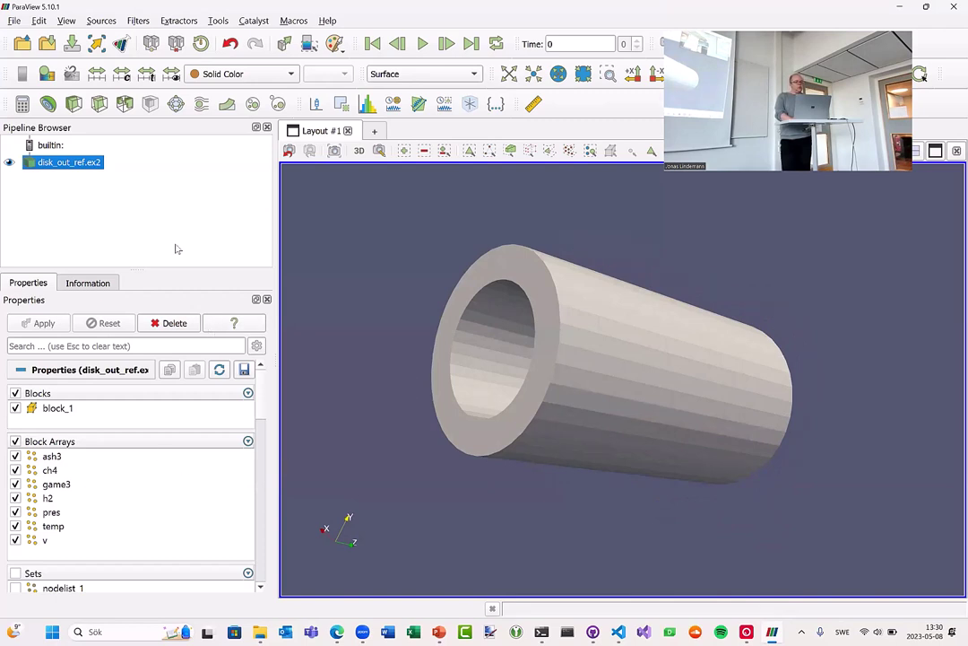
- Color the cylinder by the temp array and inspect the temperature distribution on its outside and inside
scroll(157, 378, down, 10)
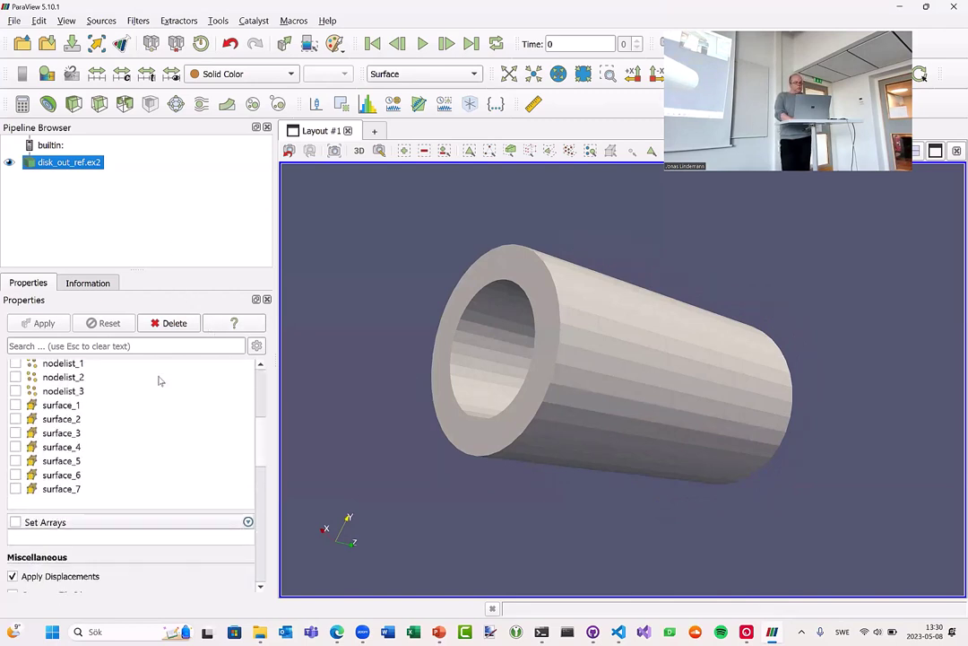
scroll(158, 378, down, 5)
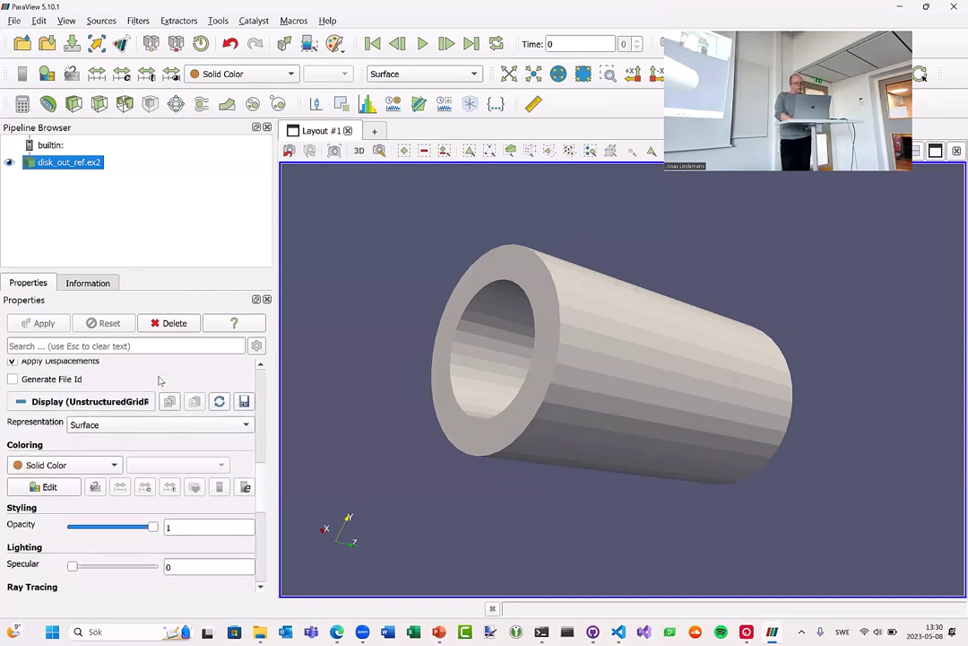
click(117, 432)
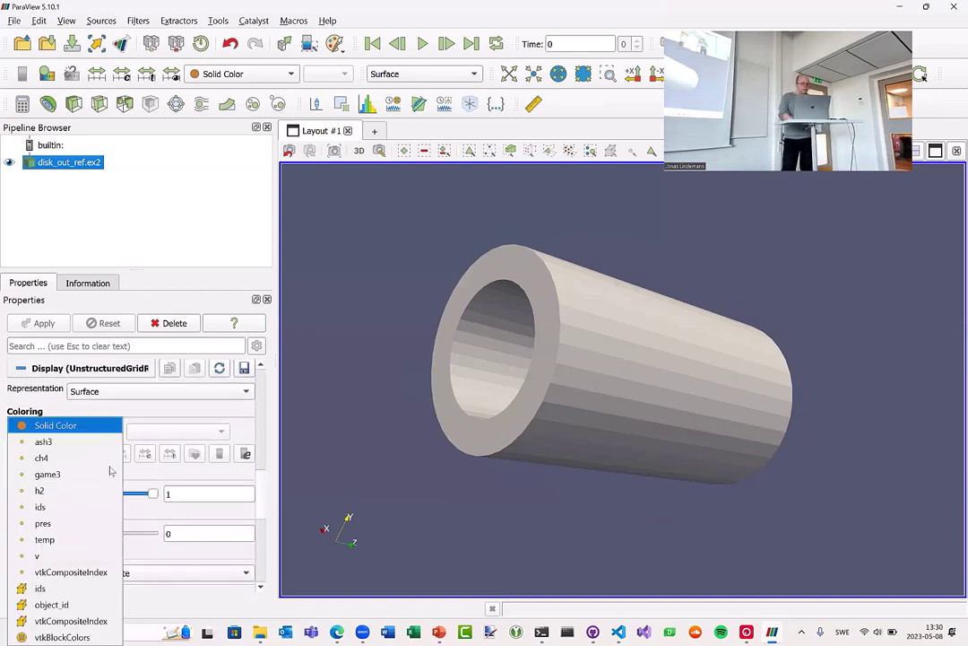
key(Escape)
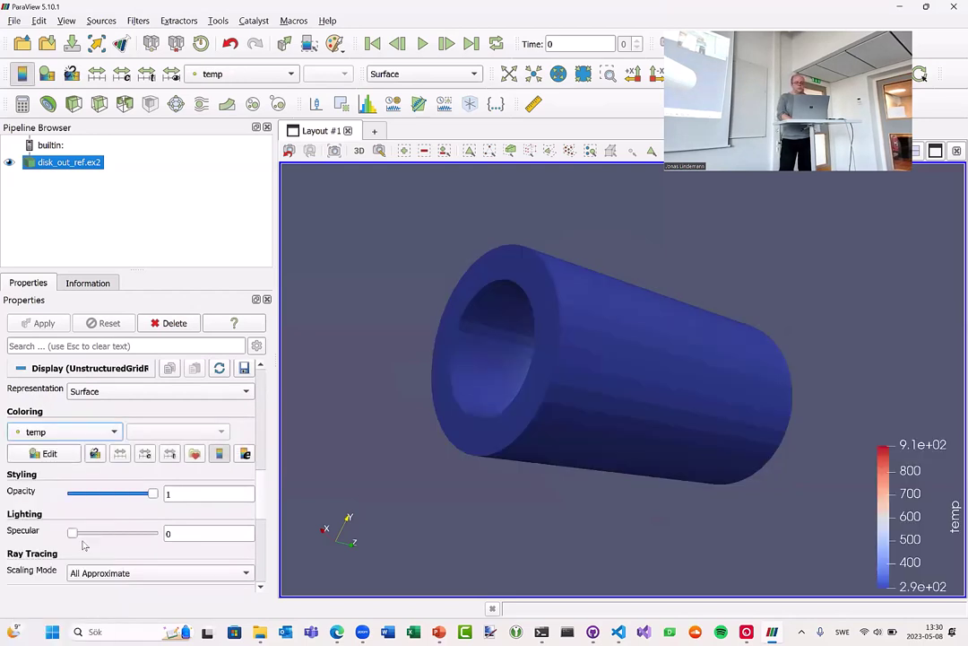
drag(525, 396, 682, 440)
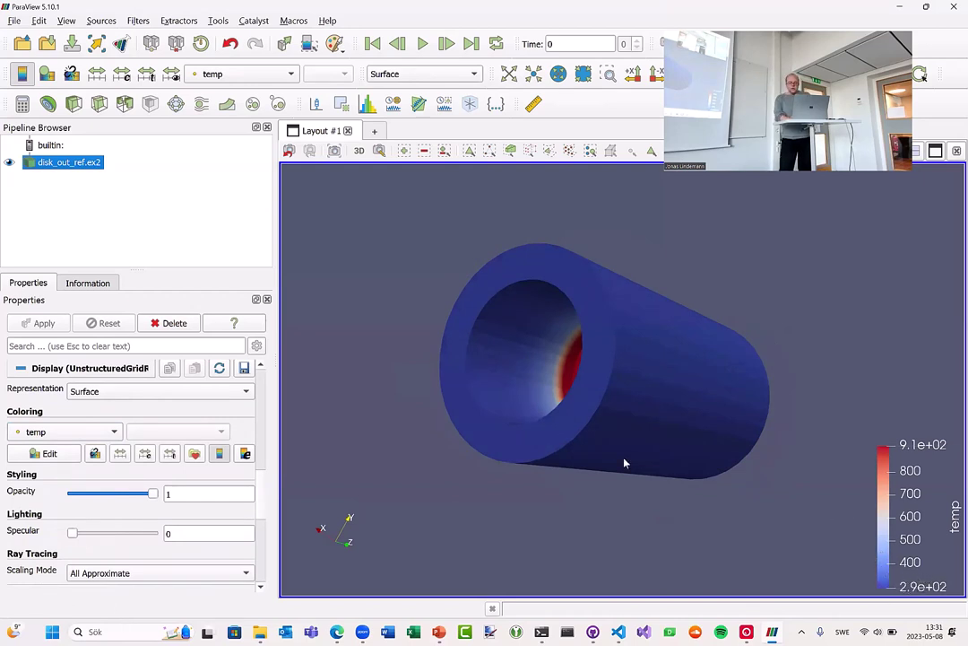
drag(553, 415, 530, 369)
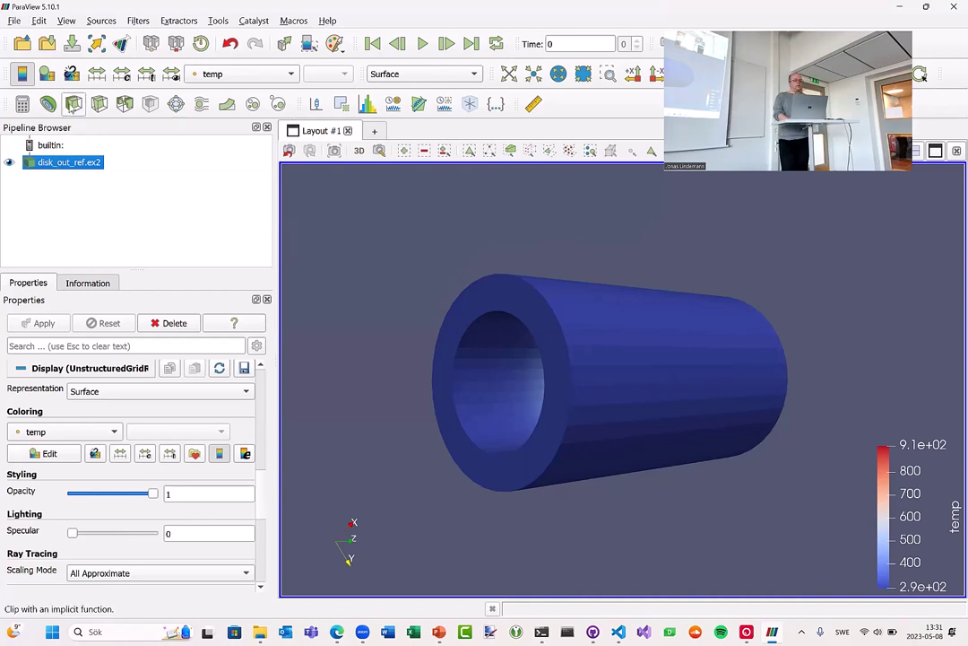
- Add a plane Clip filter to disk_out_ref.ex2, try the Y and Z normals, and return the clip plane to the X normal
click(73, 104)
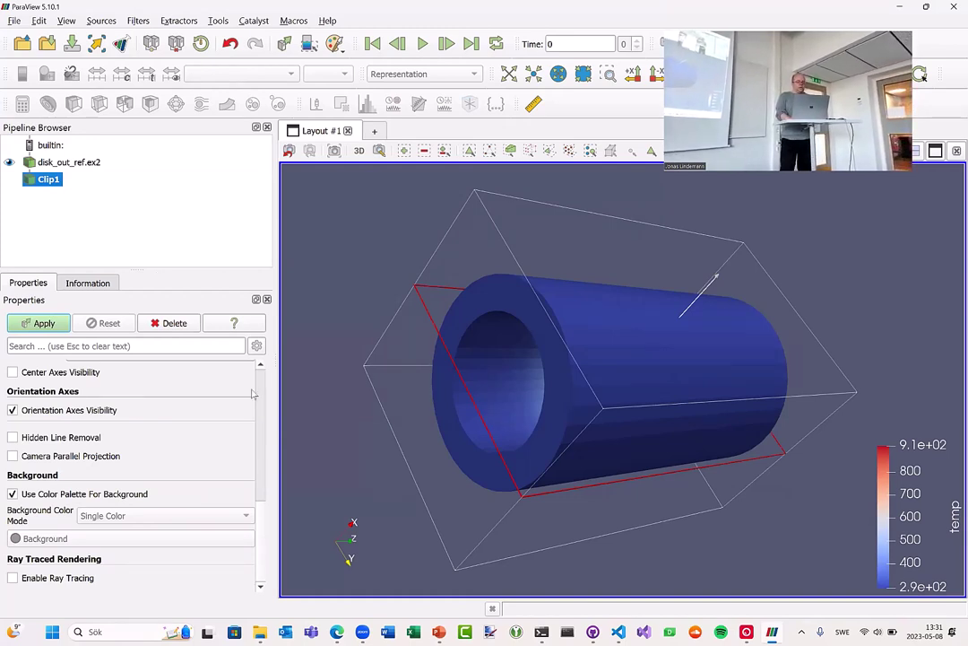
scroll(259, 390, up, 5)
scroll(259, 395, up, 3)
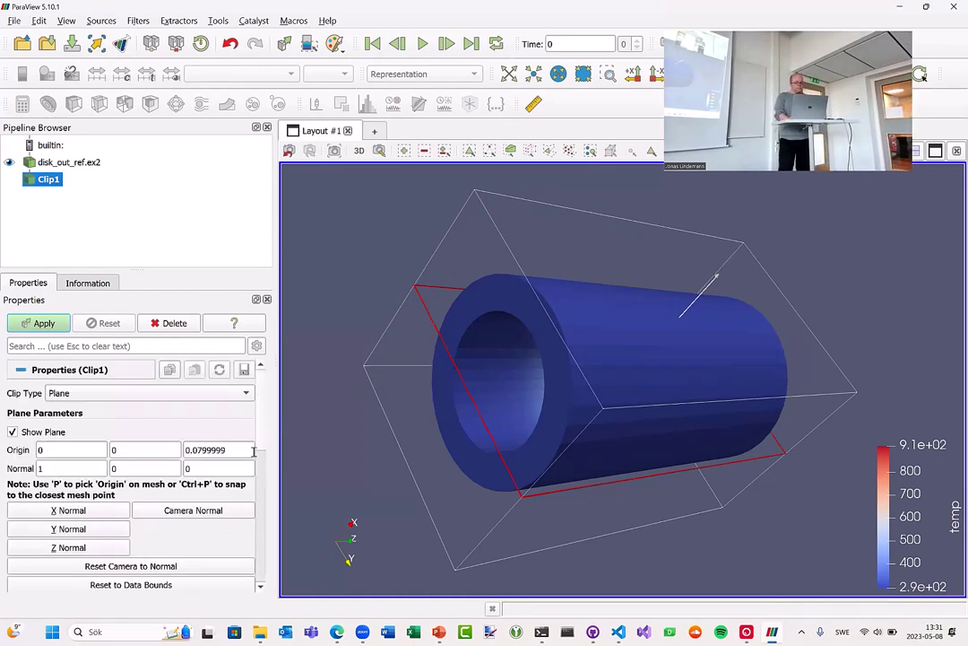
scroll(179, 556, down, 2)
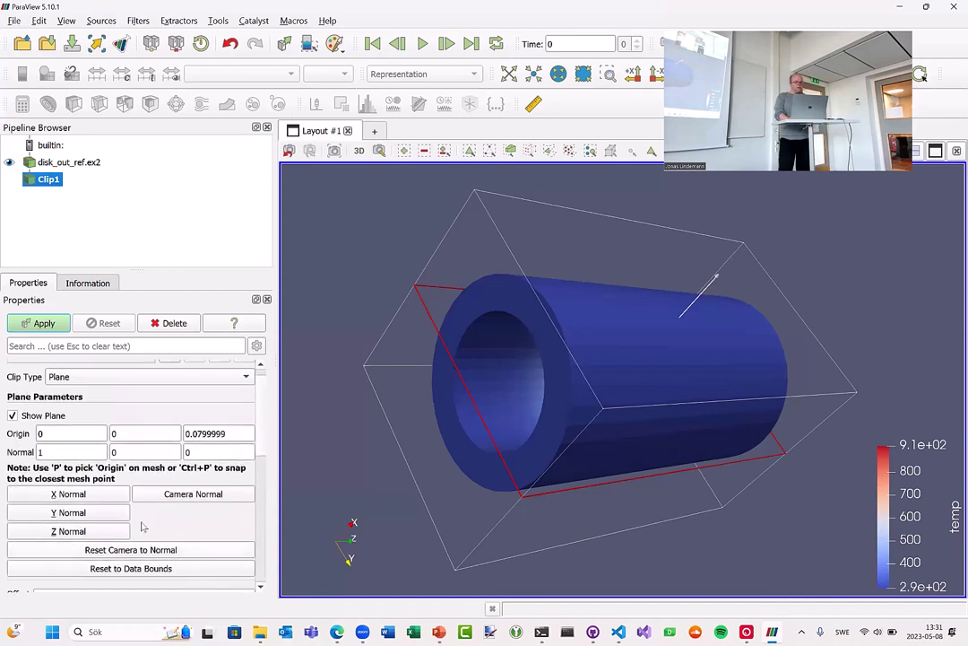
click(93, 513)
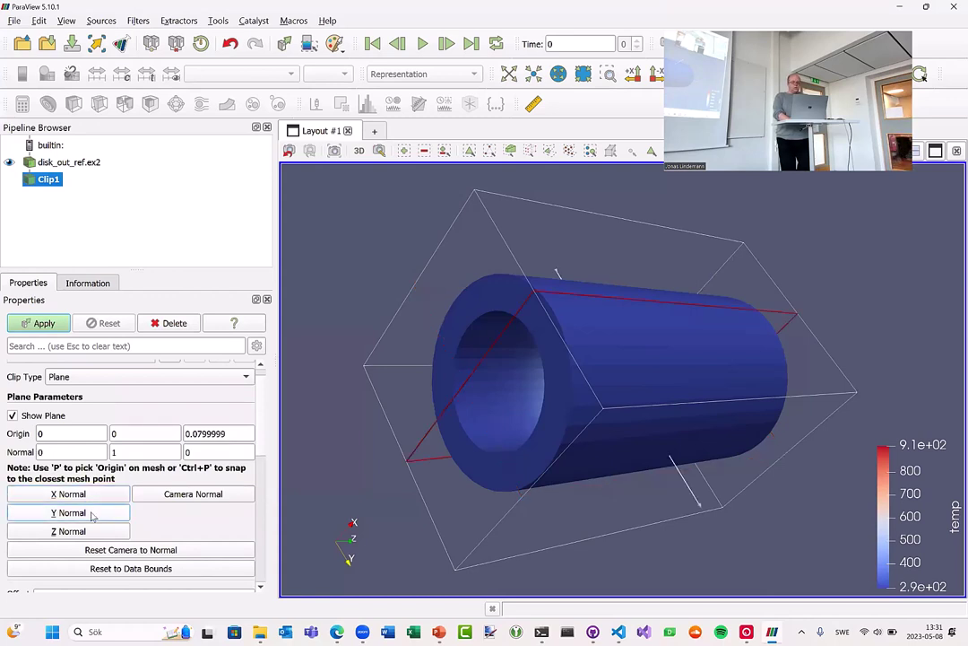
click(89, 532)
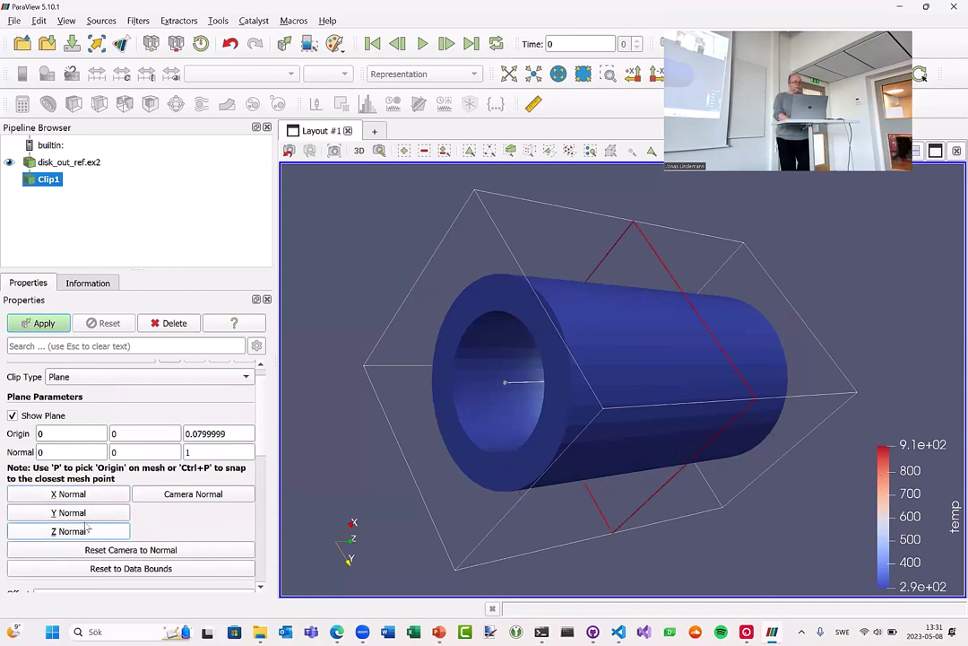
click(89, 498)
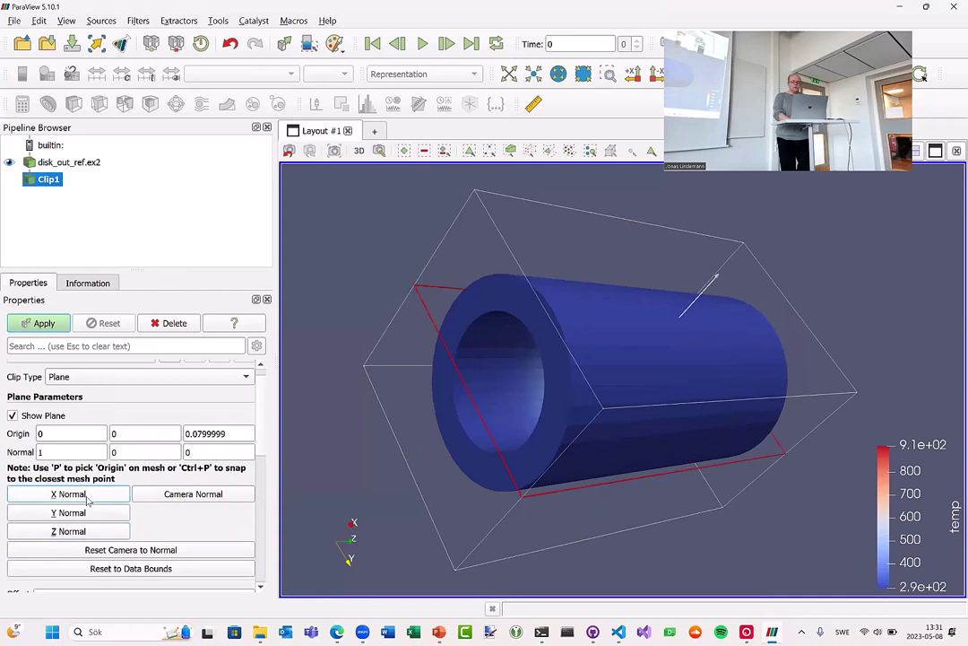
- Hide the clip plane outline, apply the clip, and rotate the half cylinder to inspect its interior temperatures
click(12, 416)
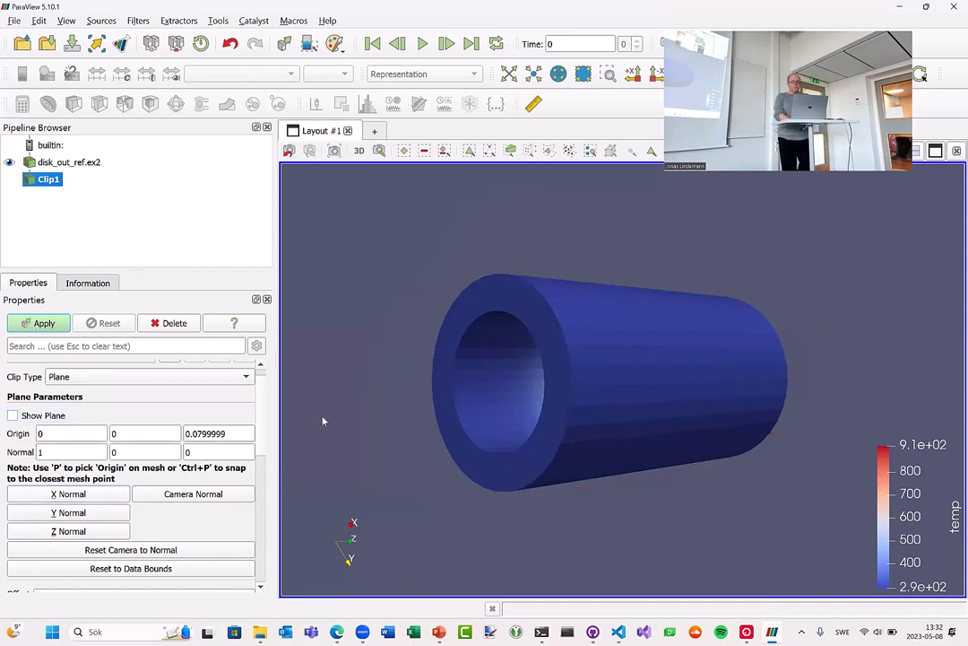
drag(634, 428, 590, 488)
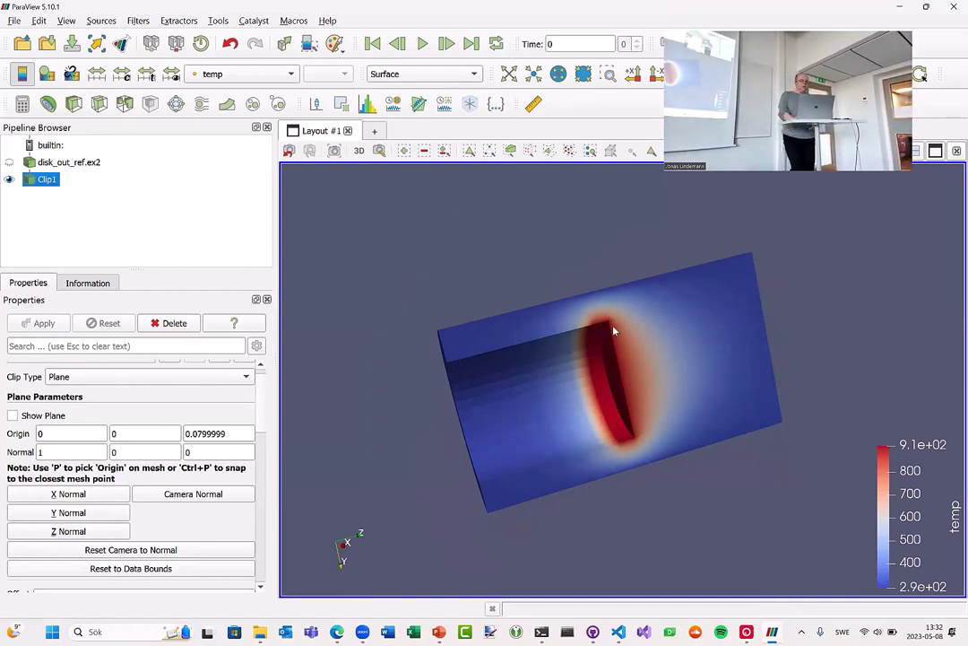
drag(554, 420, 579, 353)
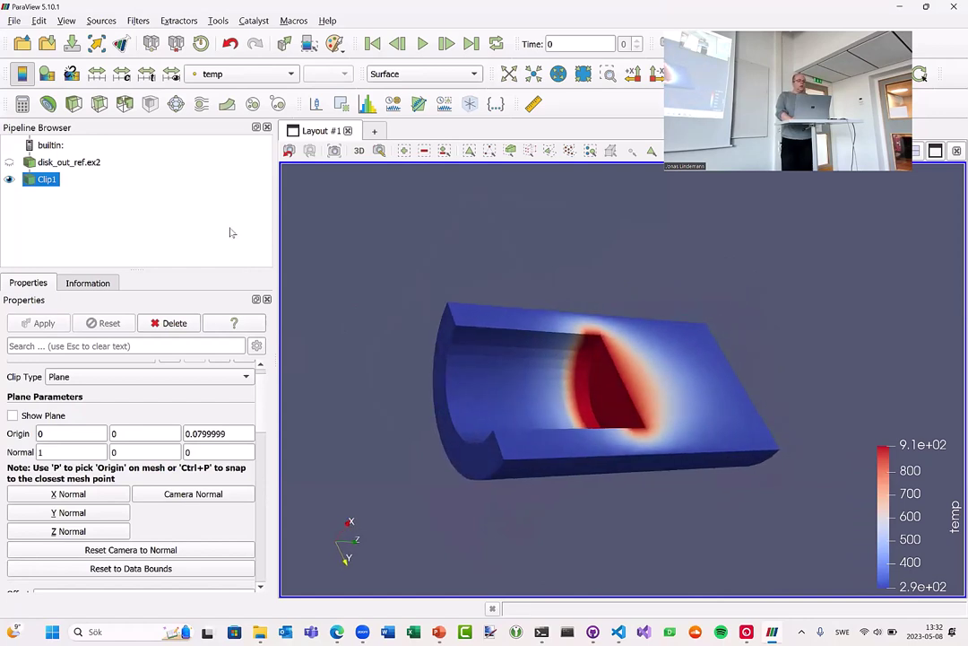
- Show disk_out_ref.ex2 together with the clip, set its opacity to 0.21, and view the transparent cylinder from several angles
click(79, 163)
click(9, 162)
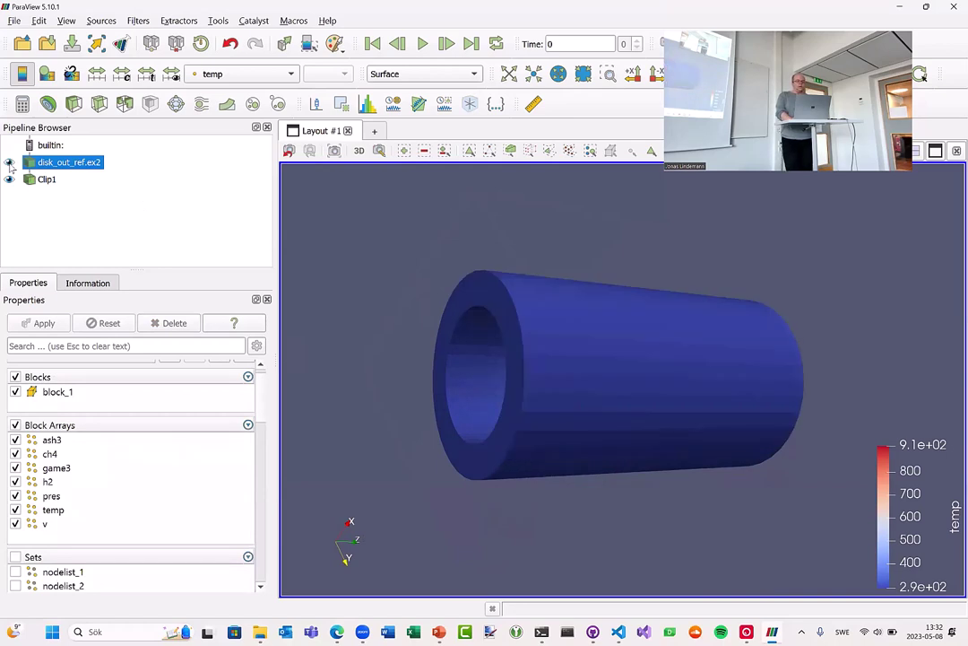
scroll(211, 467, down, 8)
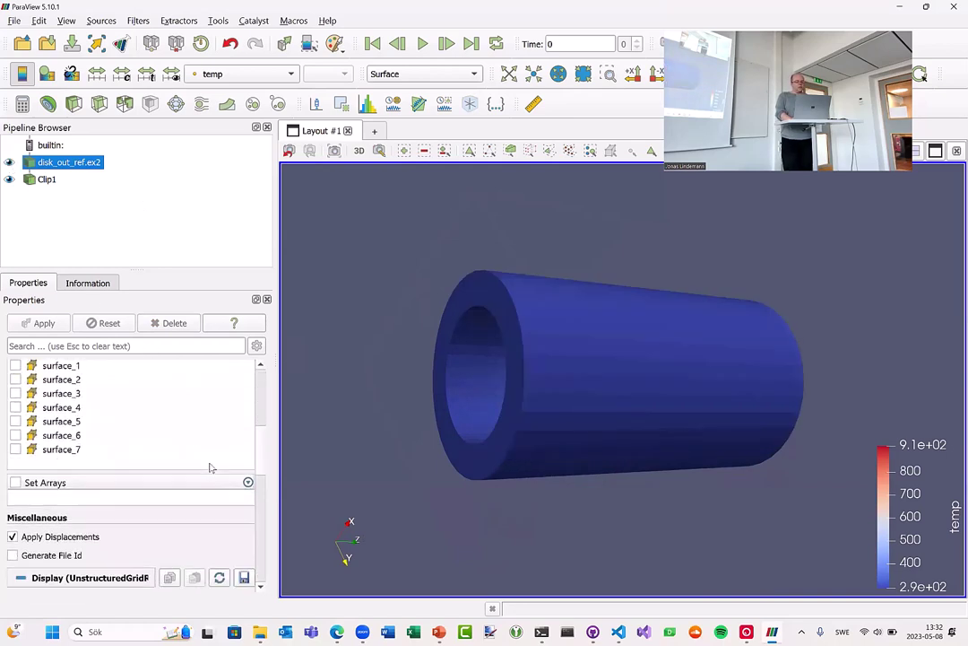
scroll(210, 467, down, 3)
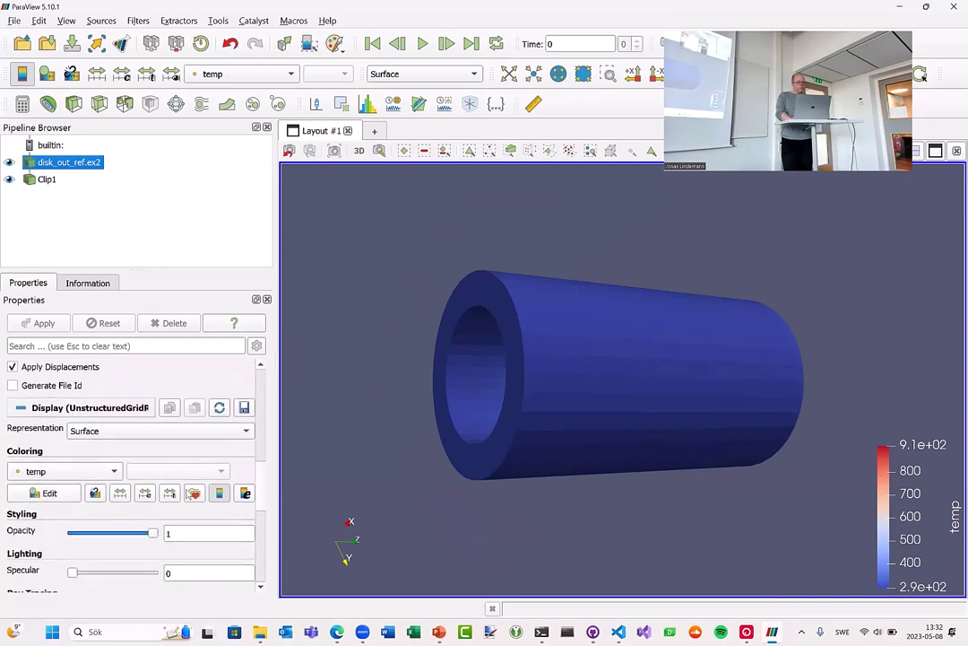
scroll(123, 545, down, 1)
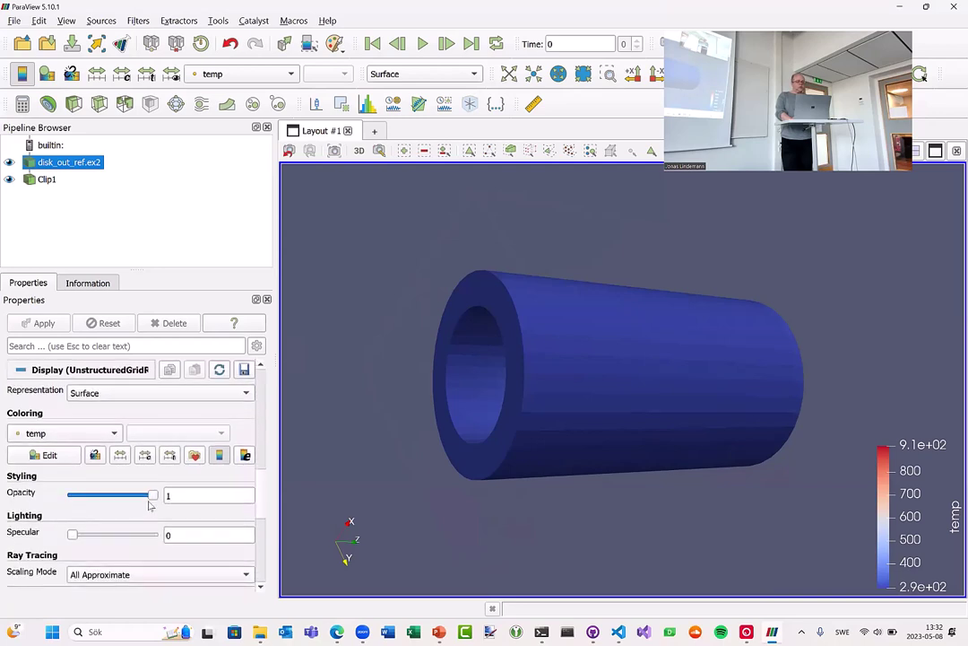
drag(155, 499, 87, 498)
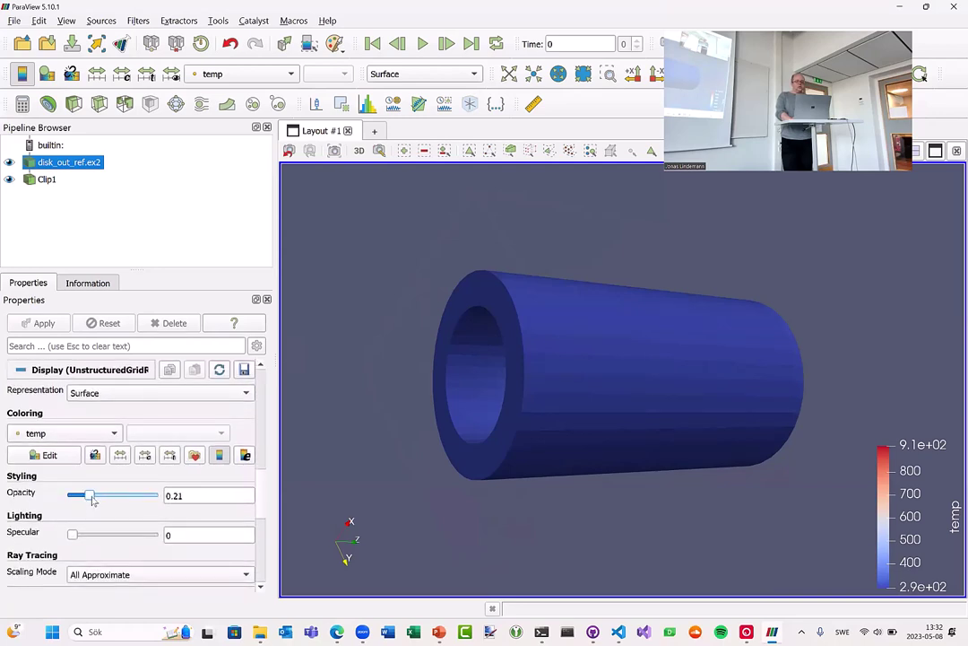
drag(504, 486, 525, 420)
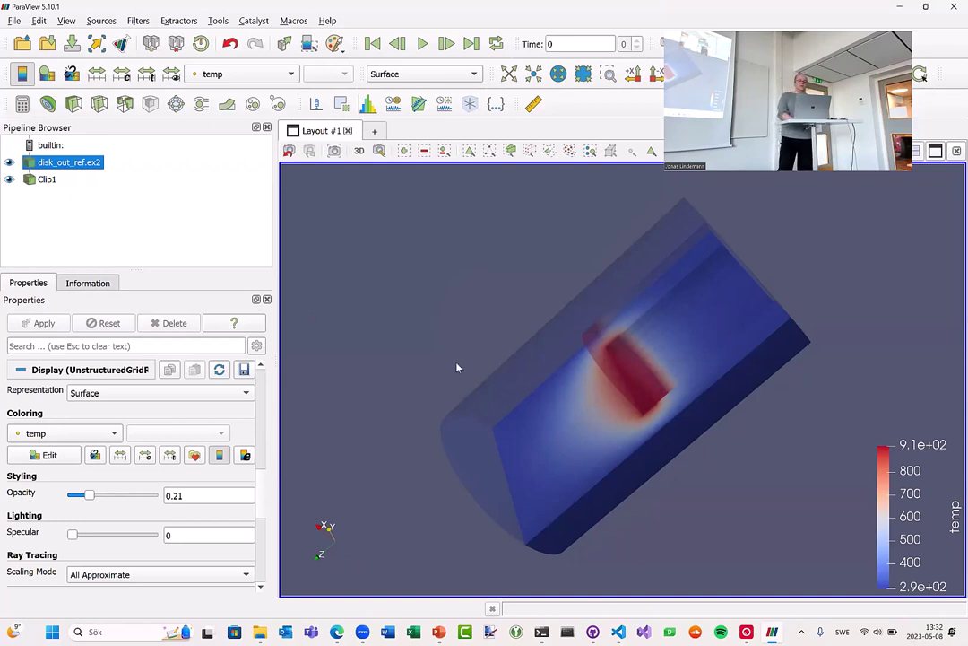
drag(596, 449, 648, 423)
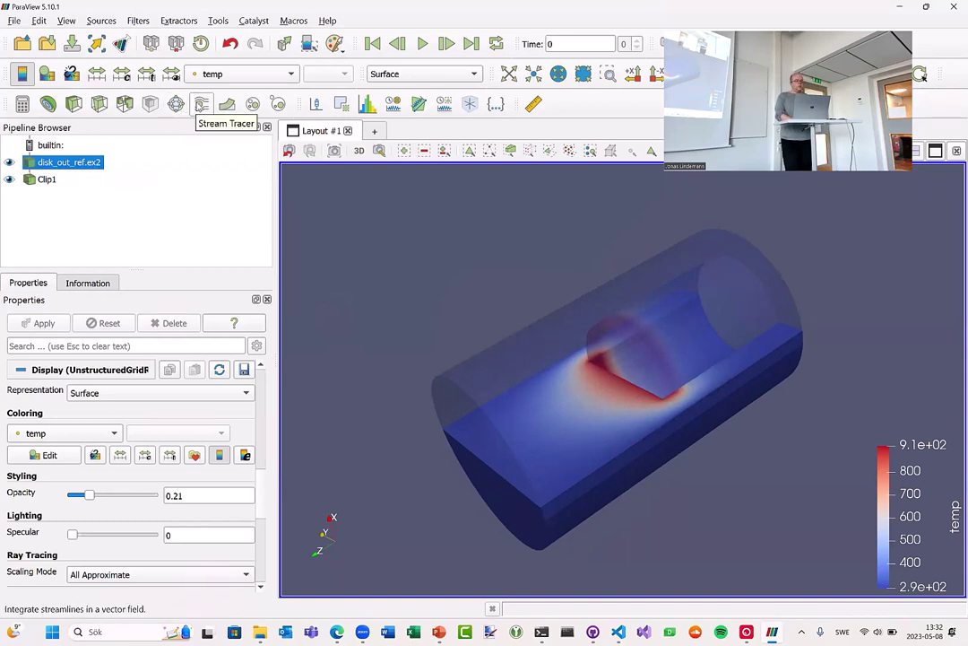
- Add a Stream Tracer on the v vectors of disk_out_ref.ex2 and set its seed type to Point Cloud
click(201, 106)
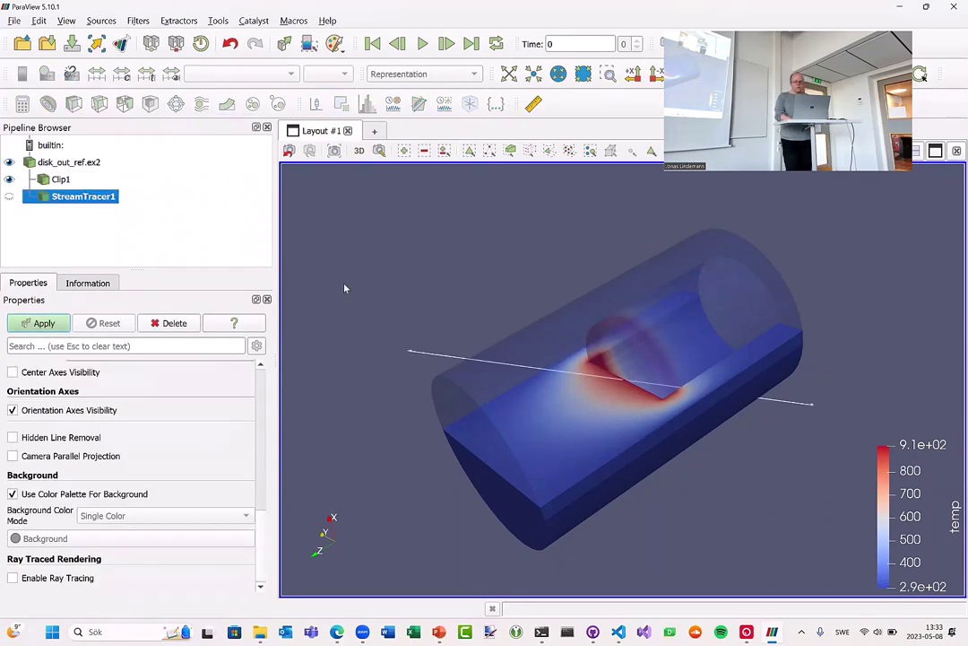
scroll(150, 446, up, 10)
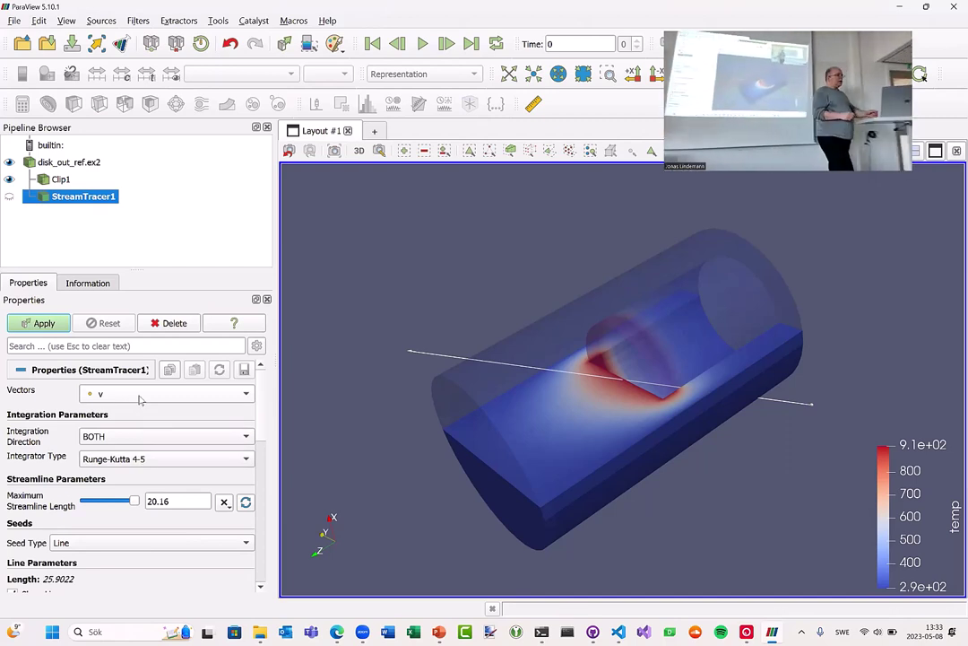
scroll(161, 467, down, 2)
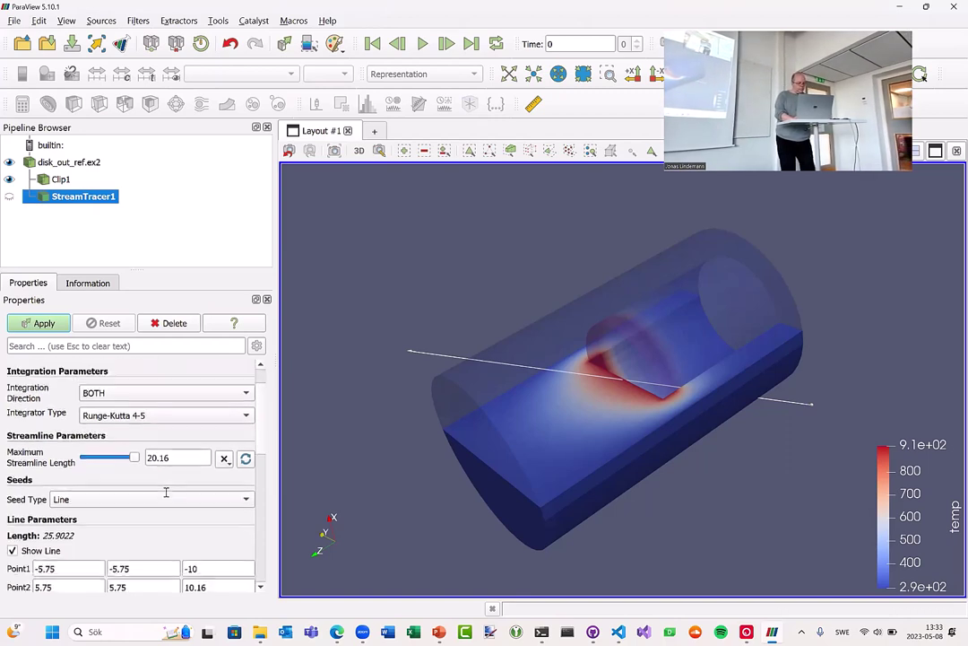
click(158, 495)
click(130, 509)
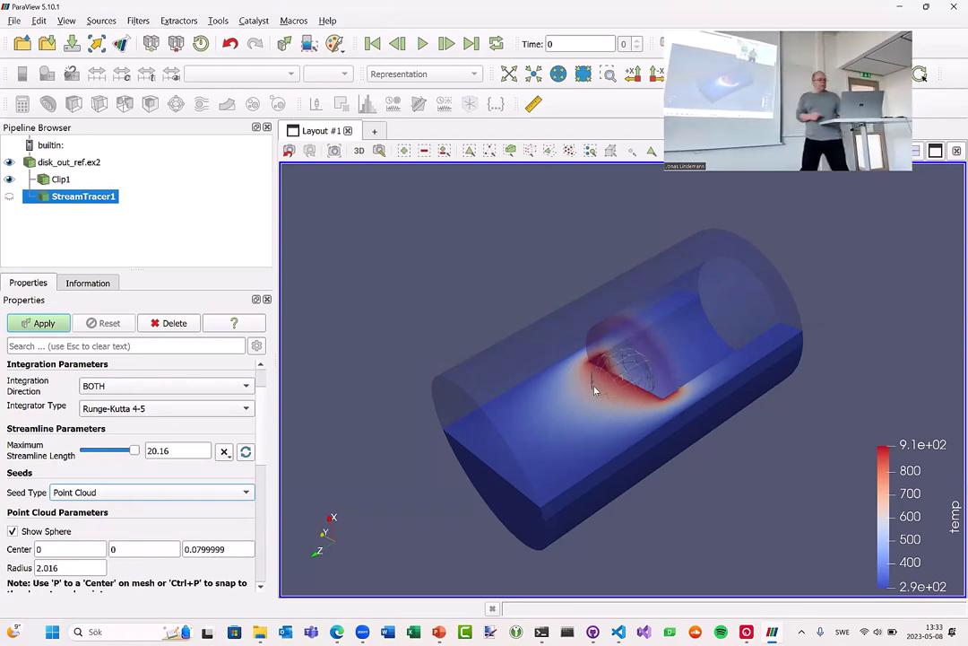
- Set the point cloud seed radius to 3 and apply the Stream Tracer to generate the streamlines
scroll(197, 529, down, 3)
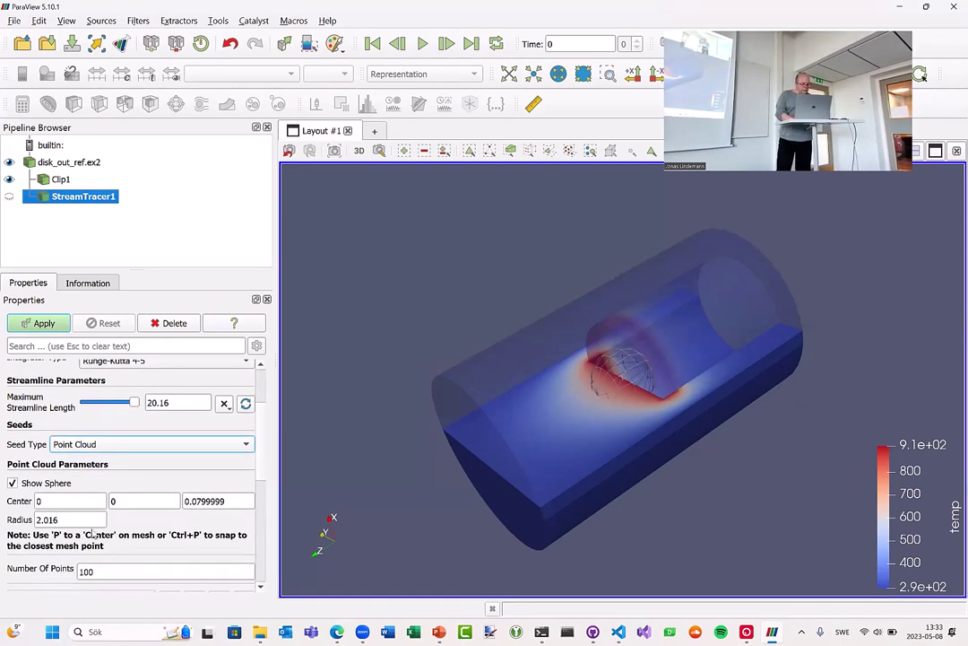
double_click(70, 519)
text(3)
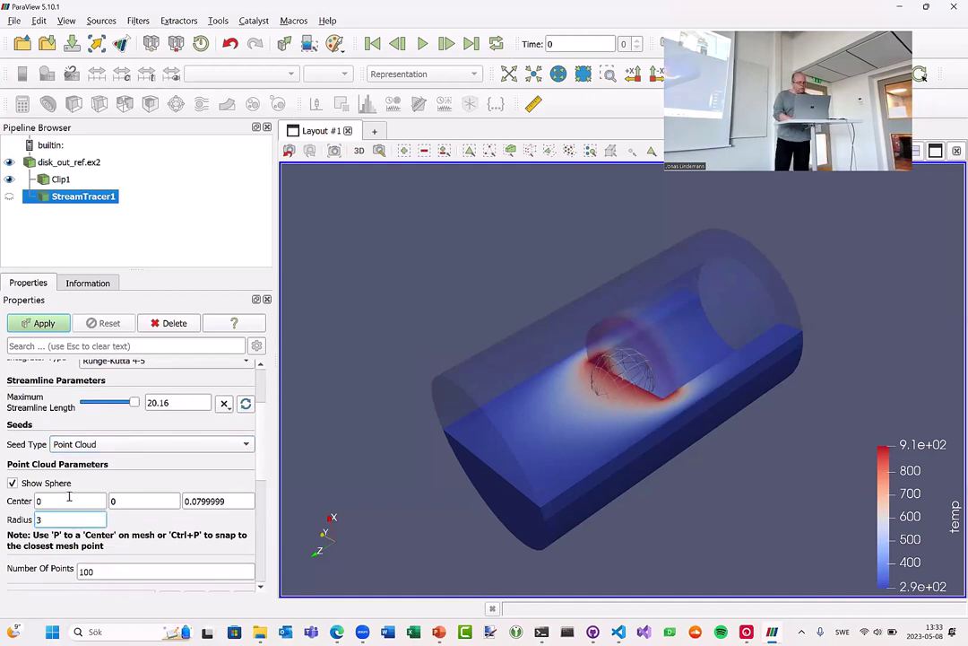
key(Return)
click(51, 326)
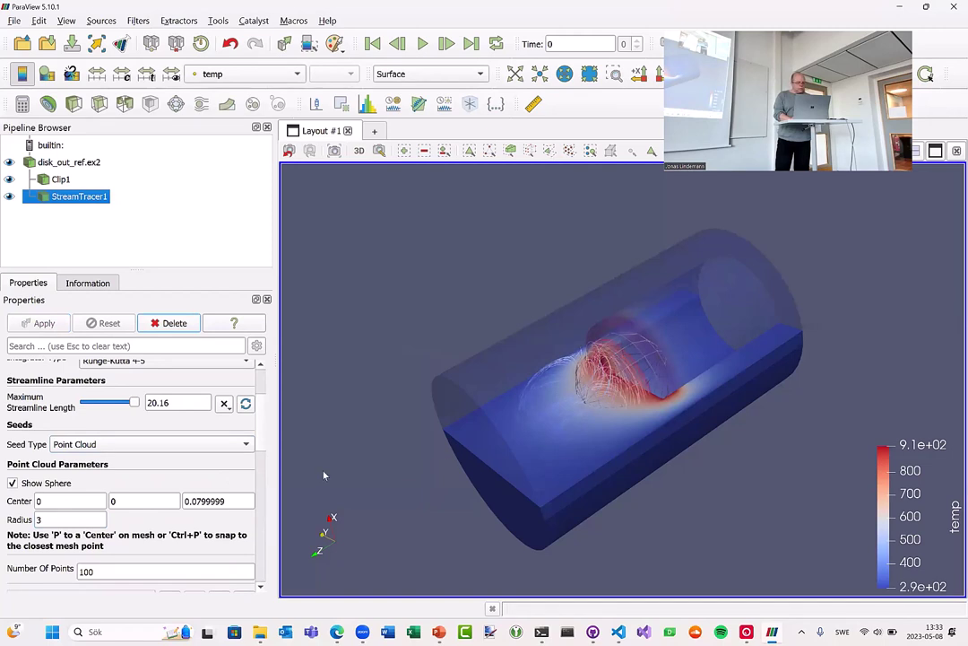
- Set the point cloud seed radius to 4 and apply it to the streamlines
double_click(57, 513)
text(4)
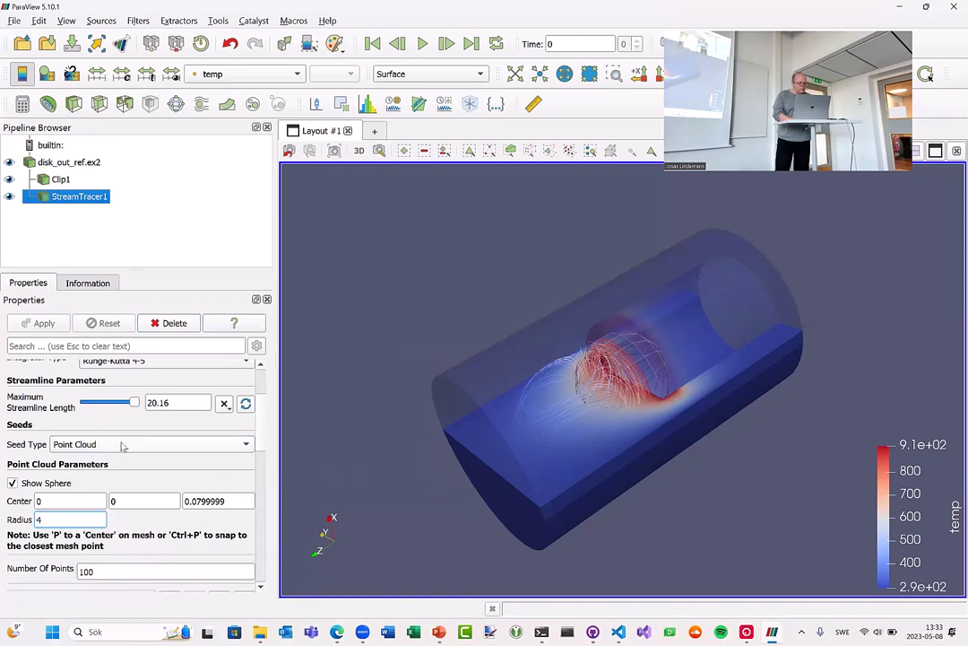
key(Tab)
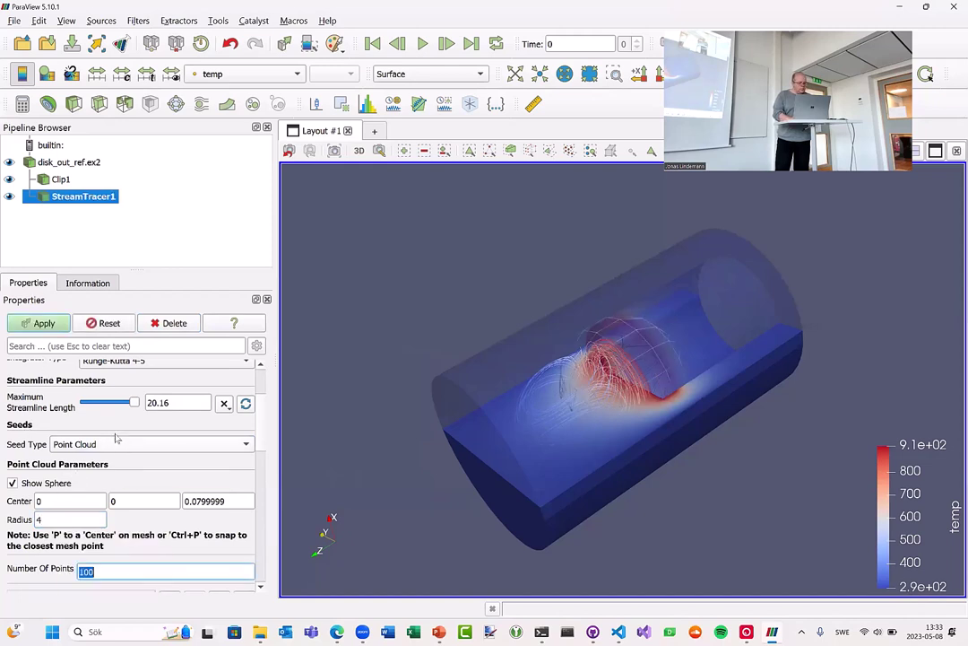
click(44, 323)
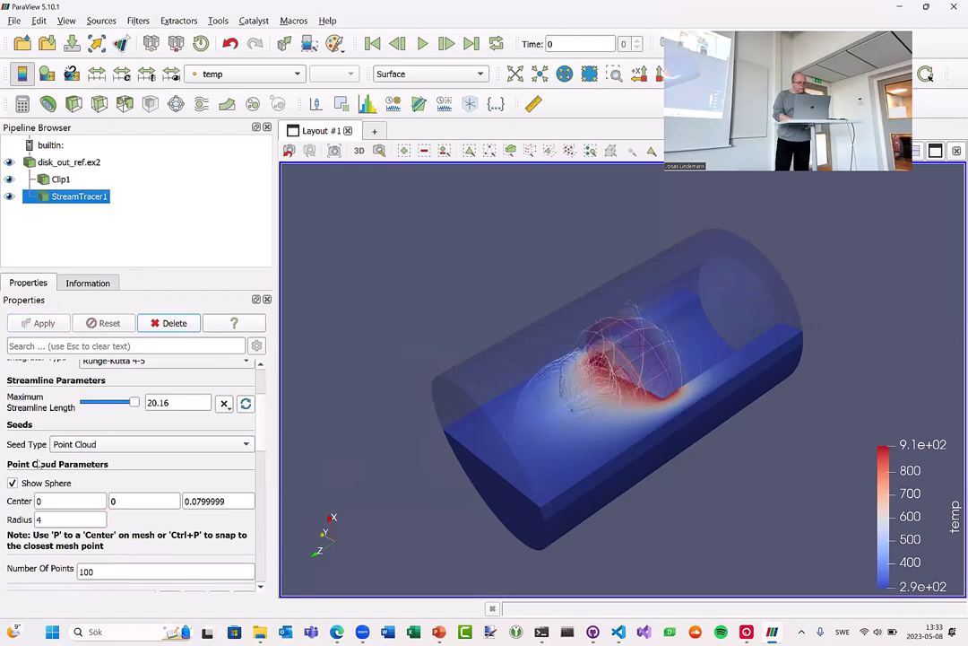
- Hide the seed sphere outline of the Stream Tracer
scroll(122, 446, up, 3)
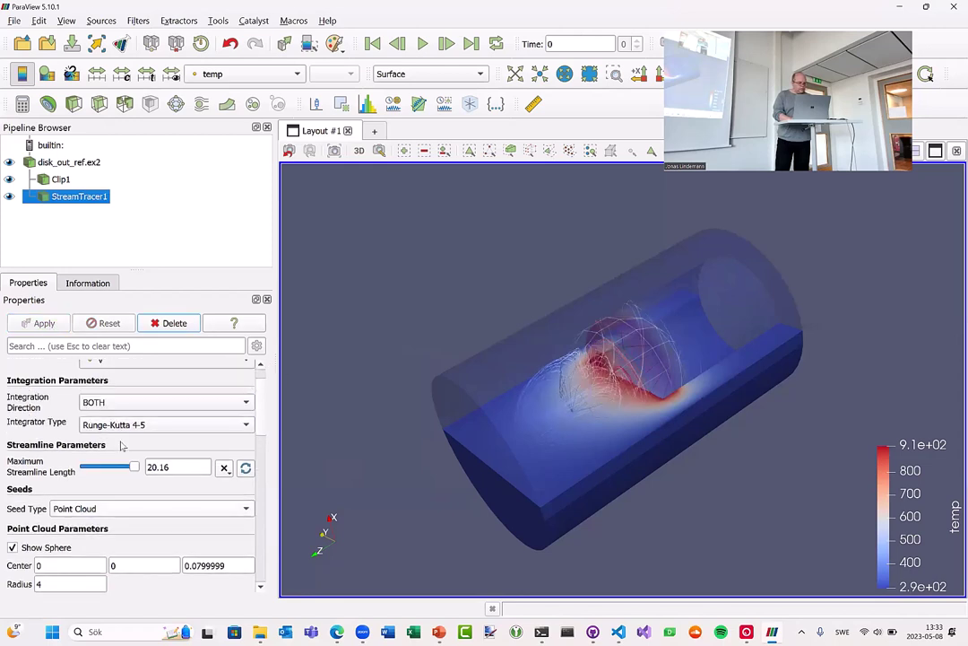
scroll(121, 446, up, 2)
scroll(121, 453, down, 6)
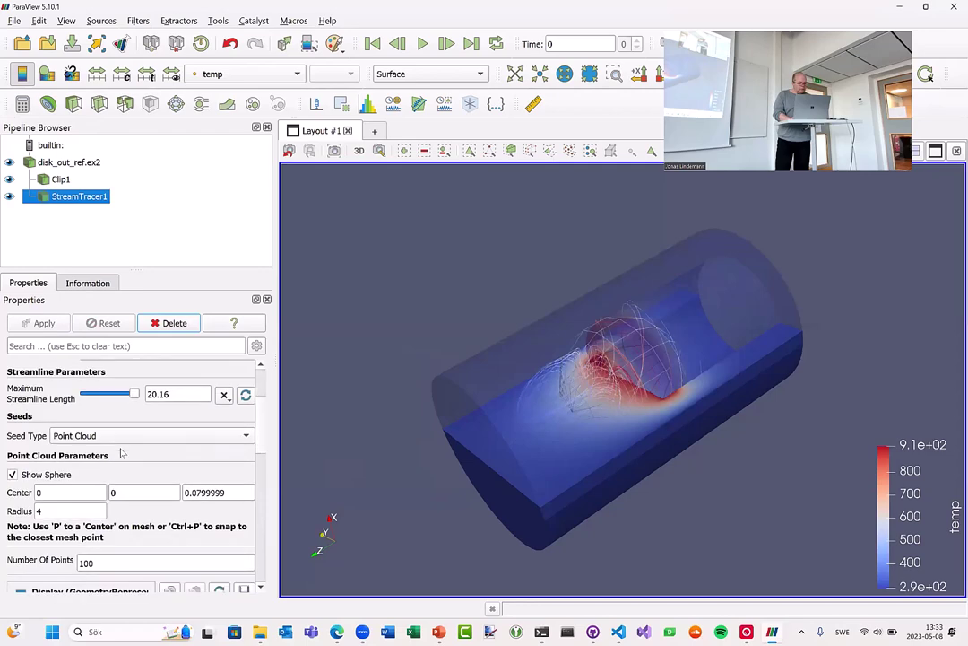
click(12, 443)
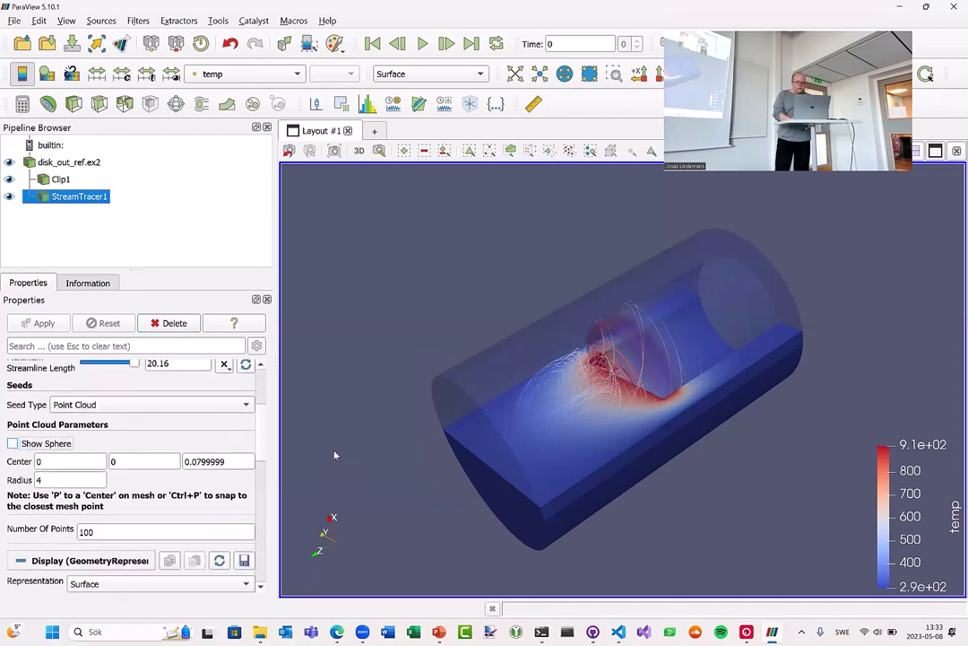
- Hide disk_out_ref.ex2, leaving the clip and streamlines shown, and examine the streamlines around the hot region from several angles
drag(430, 473, 325, 423)
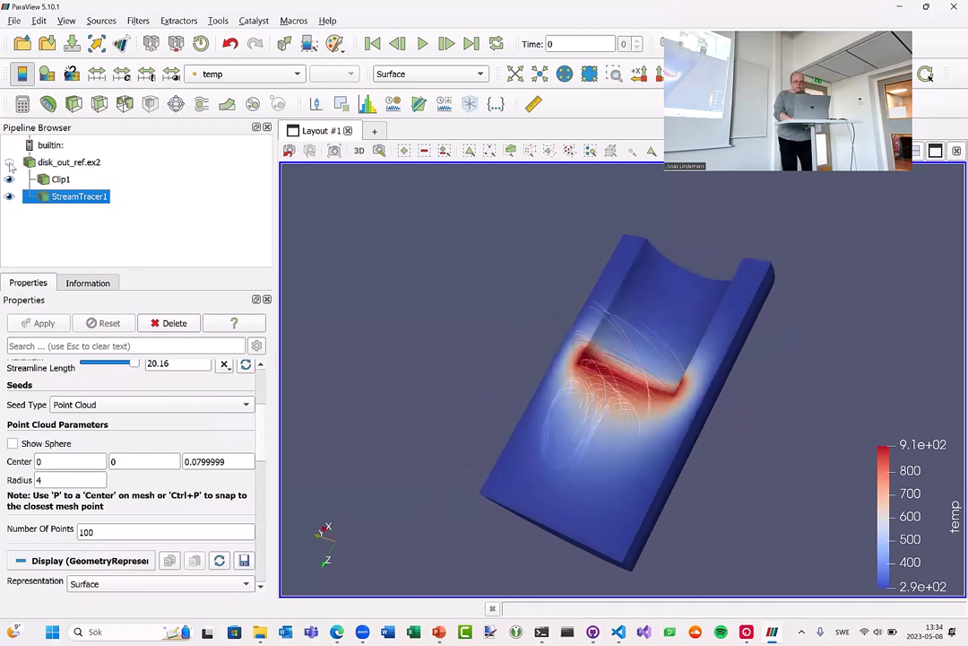
click(76, 164)
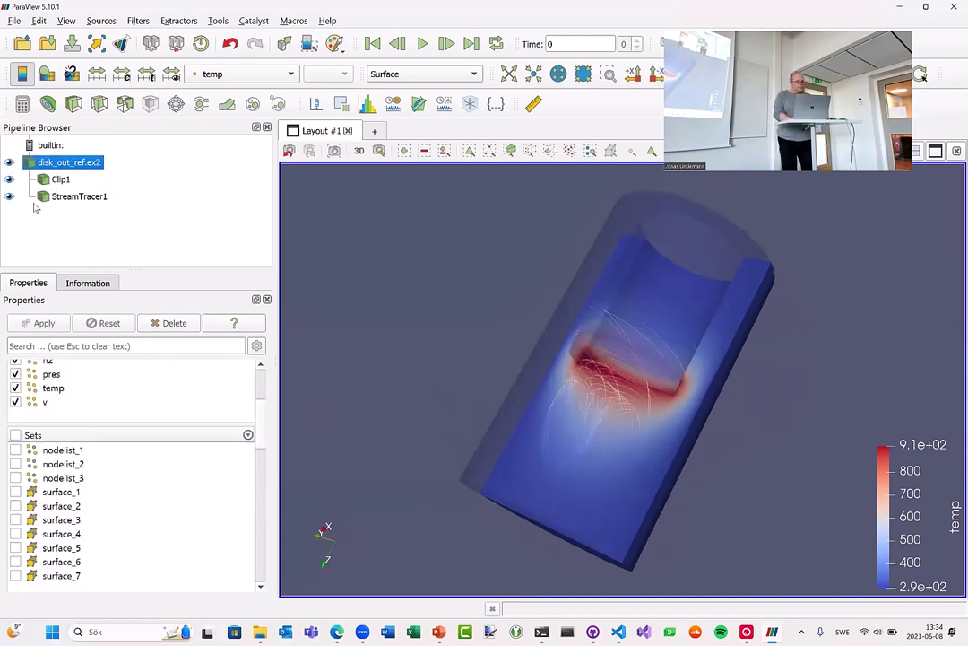
click(9, 163)
drag(387, 282, 763, 352)
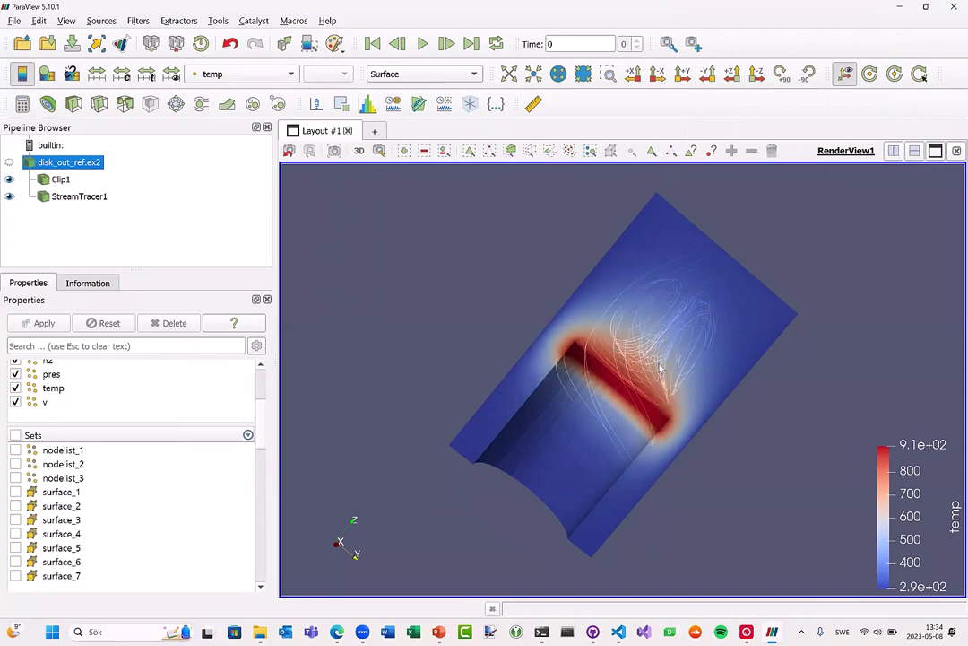
drag(661, 368, 633, 369)
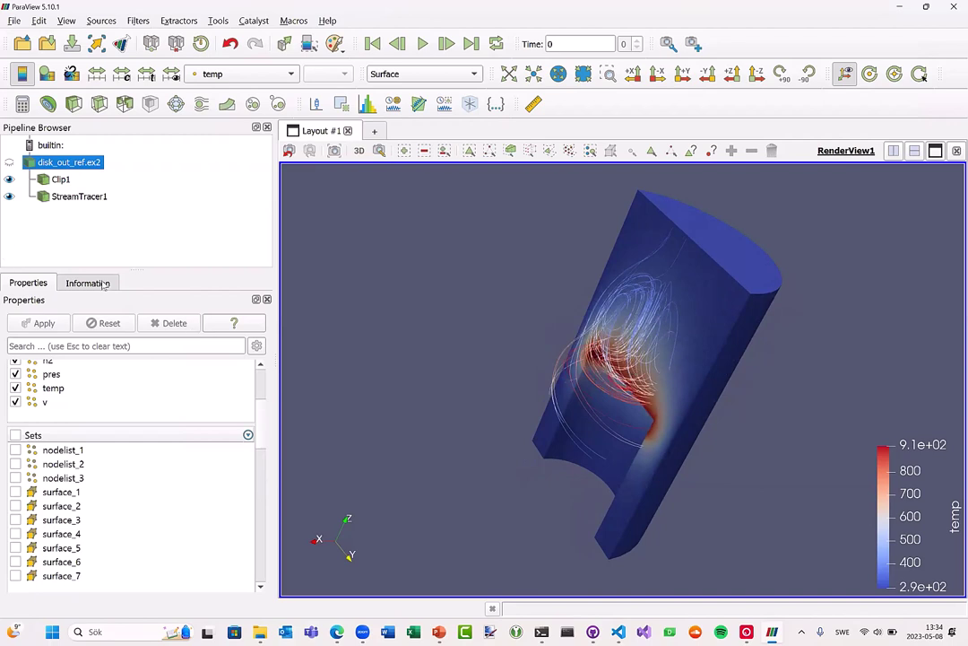
- Add a Tube filter to StreamTracer1 with its default settings and apply it
click(78, 197)
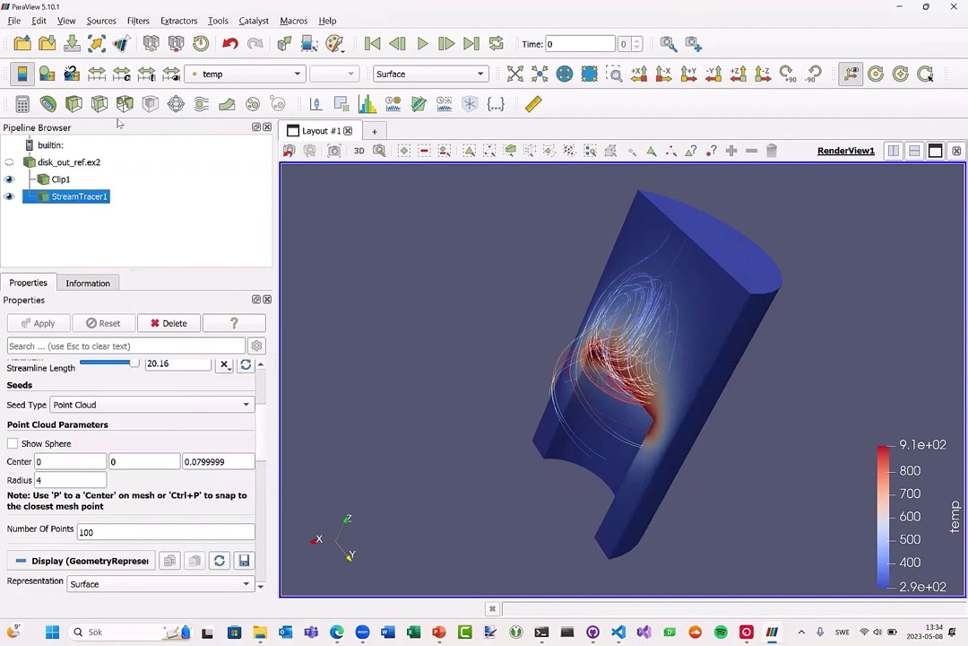
click(138, 21)
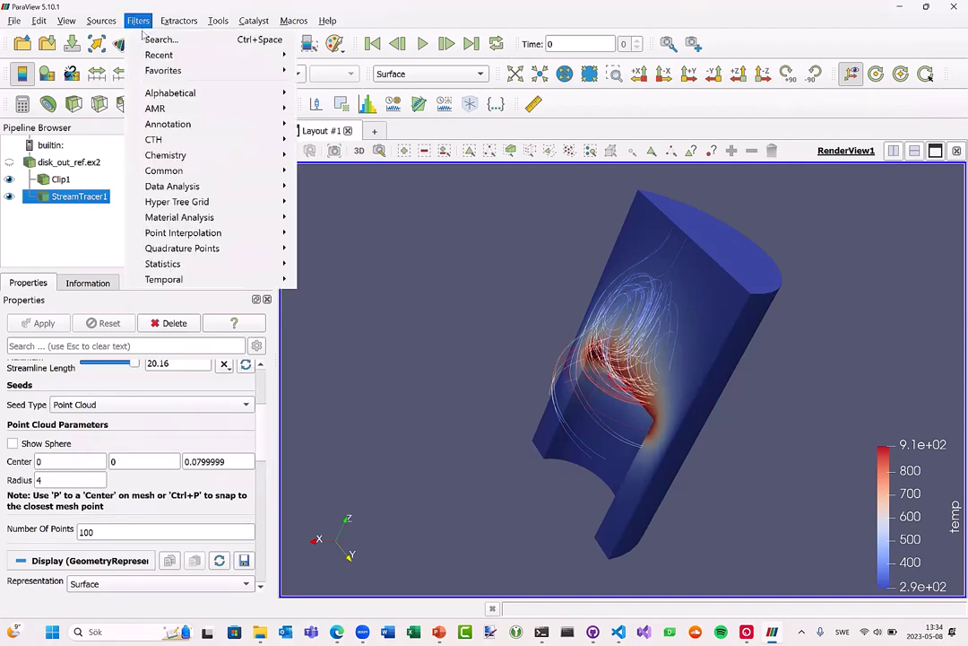
click(157, 37)
text(tub)
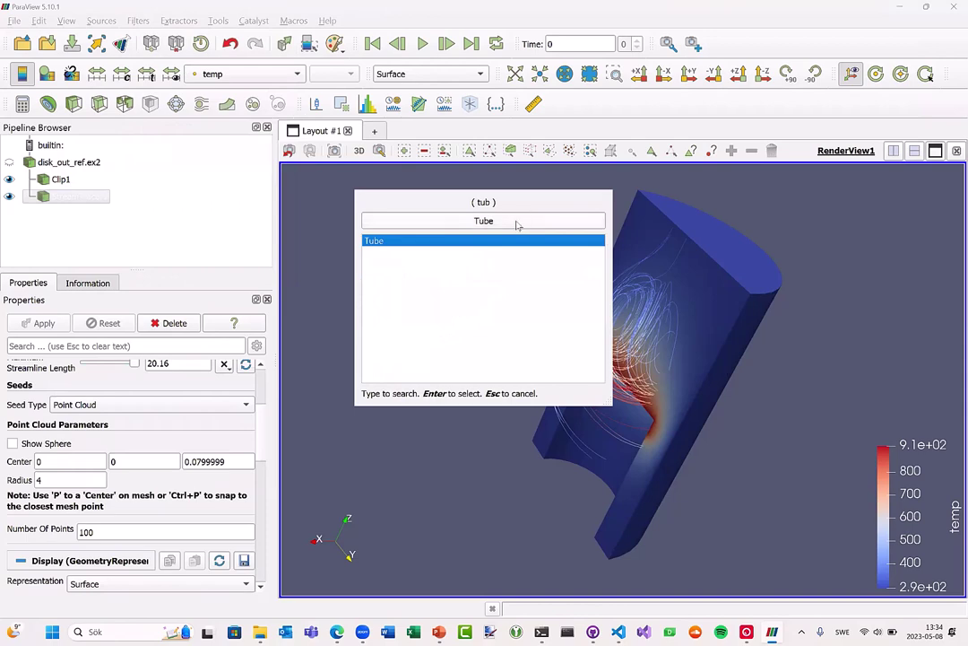
key(Return)
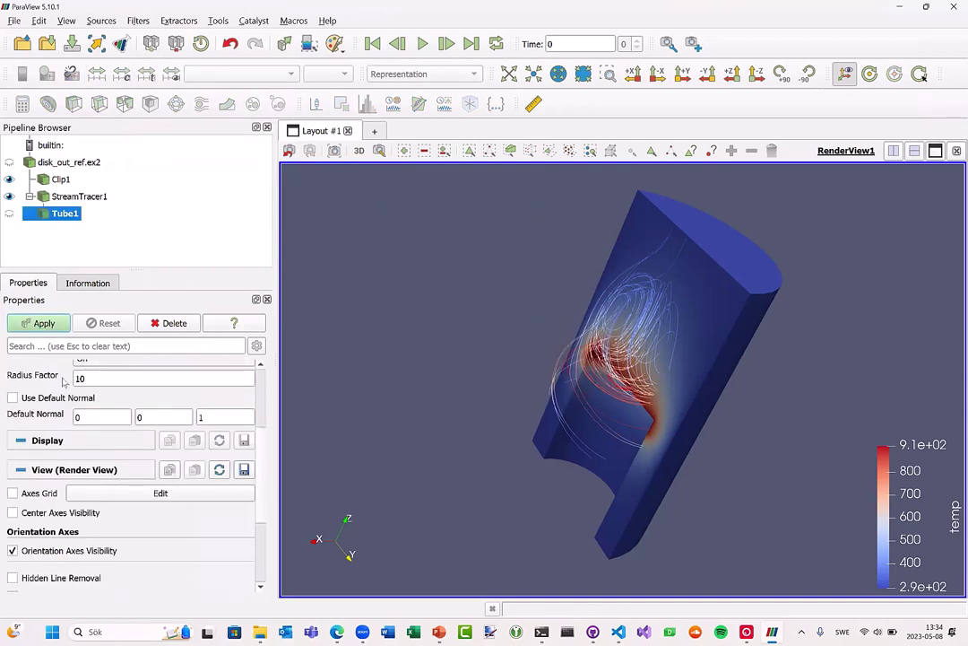
scroll(107, 410, up, 3)
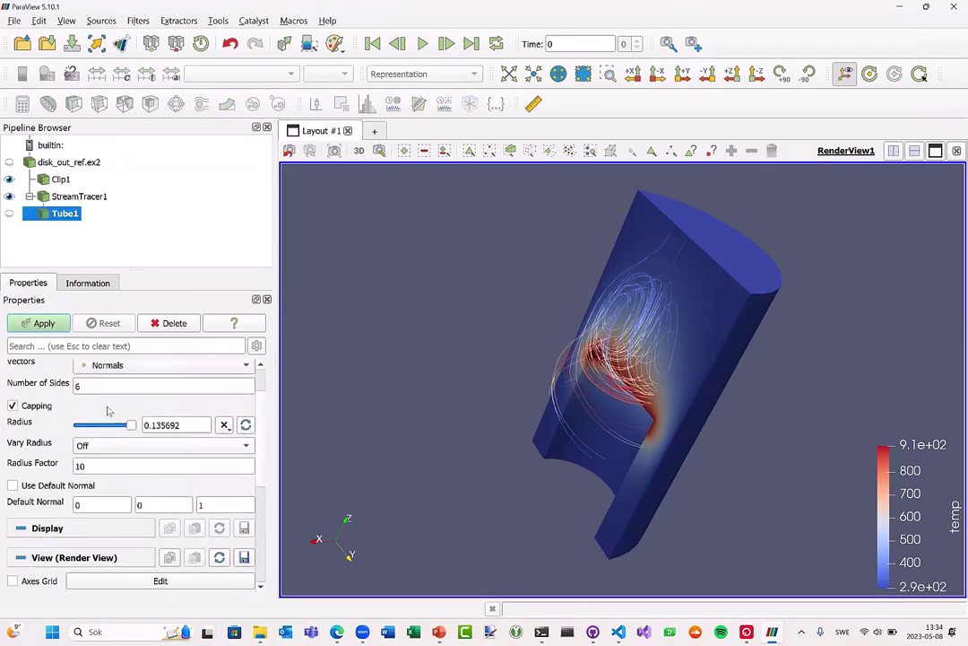
click(44, 324)
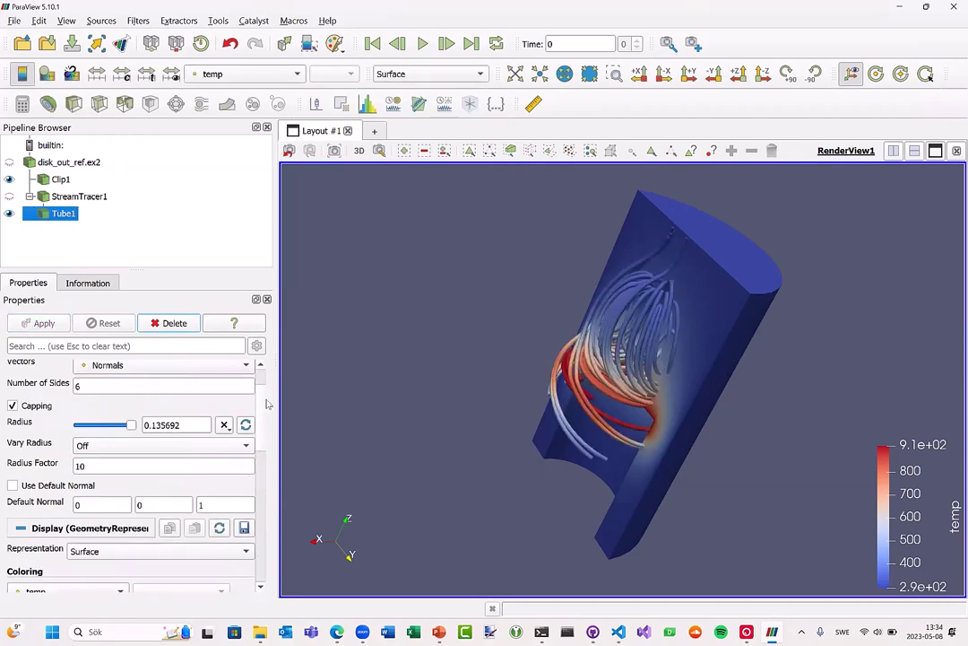
- Color the tubes by the magnitude of v and view them around the hot region
drag(587, 442, 684, 470)
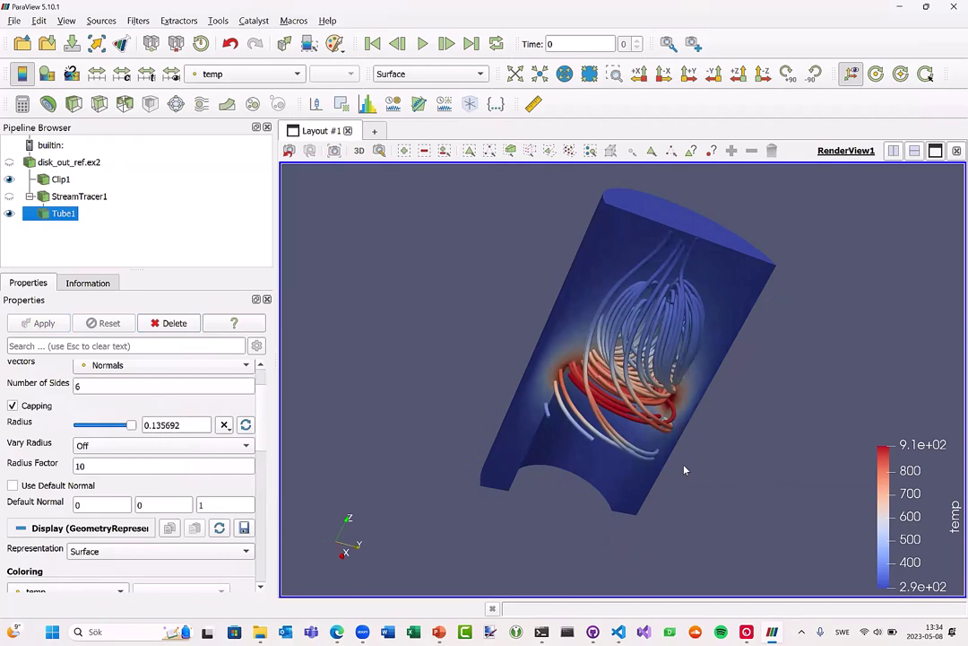
drag(670, 402, 555, 319)
scroll(657, 386, up, 5)
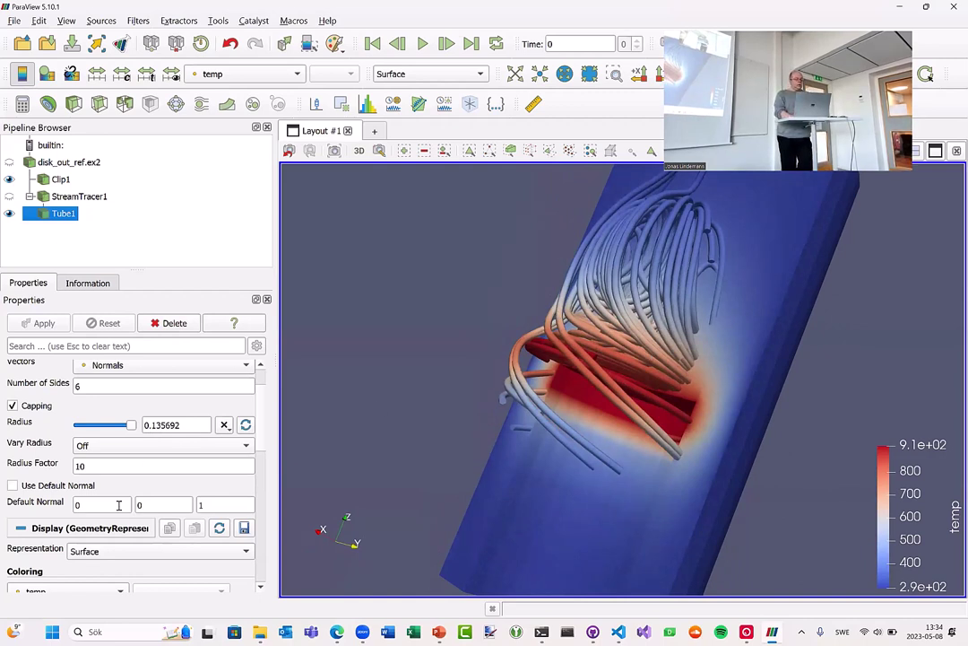
scroll(118, 505, down, 5)
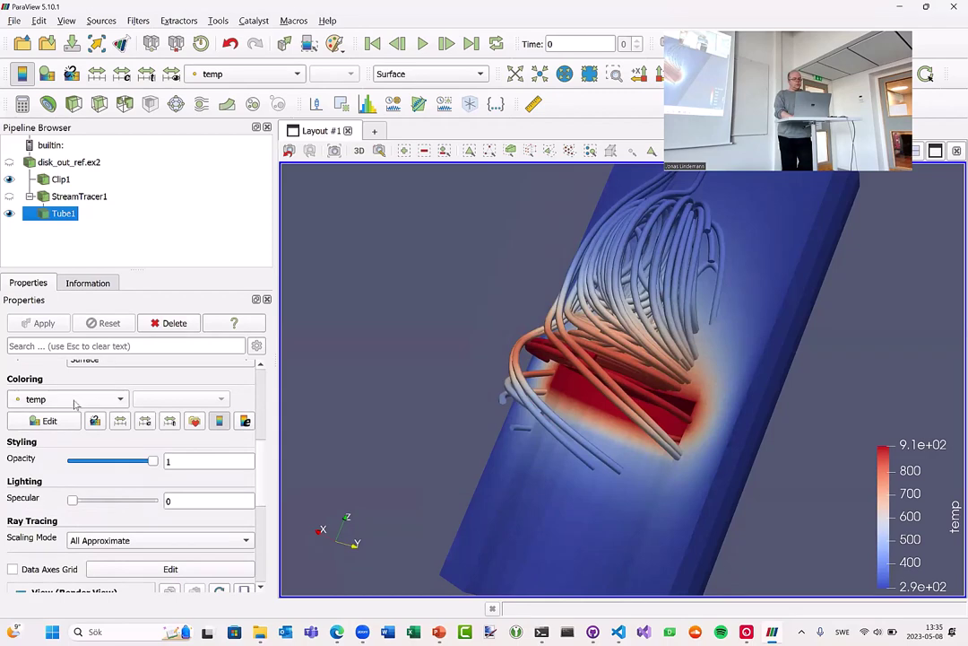
click(76, 403)
click(72, 413)
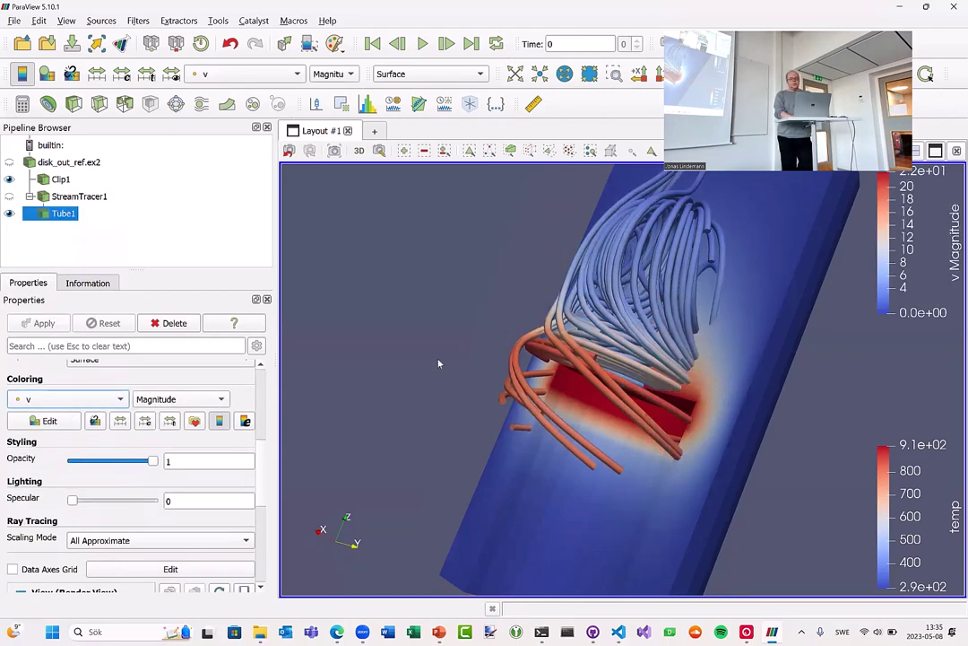
drag(583, 384, 574, 413)
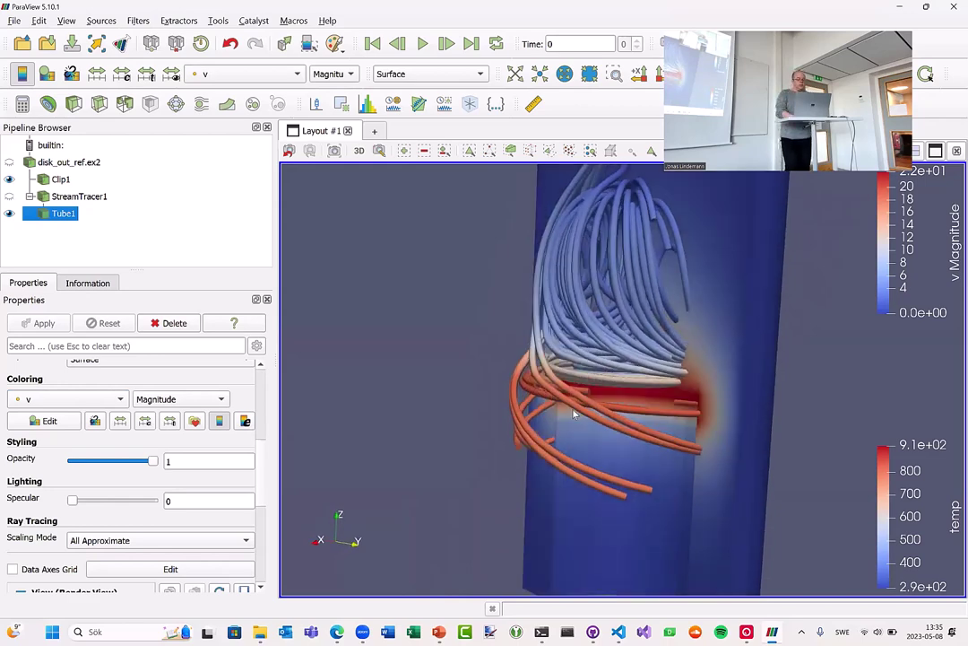
- Apply the Black-Body Radiation color preset to the tubes' v magnitude coloring and close the preset chooser
click(194, 421)
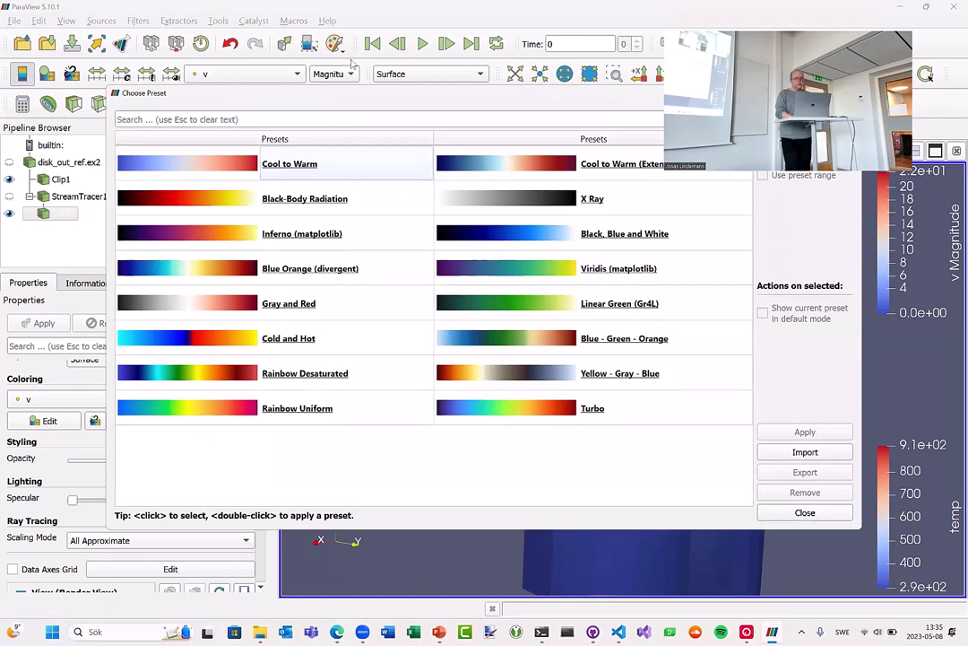
drag(329, 96, 266, 145)
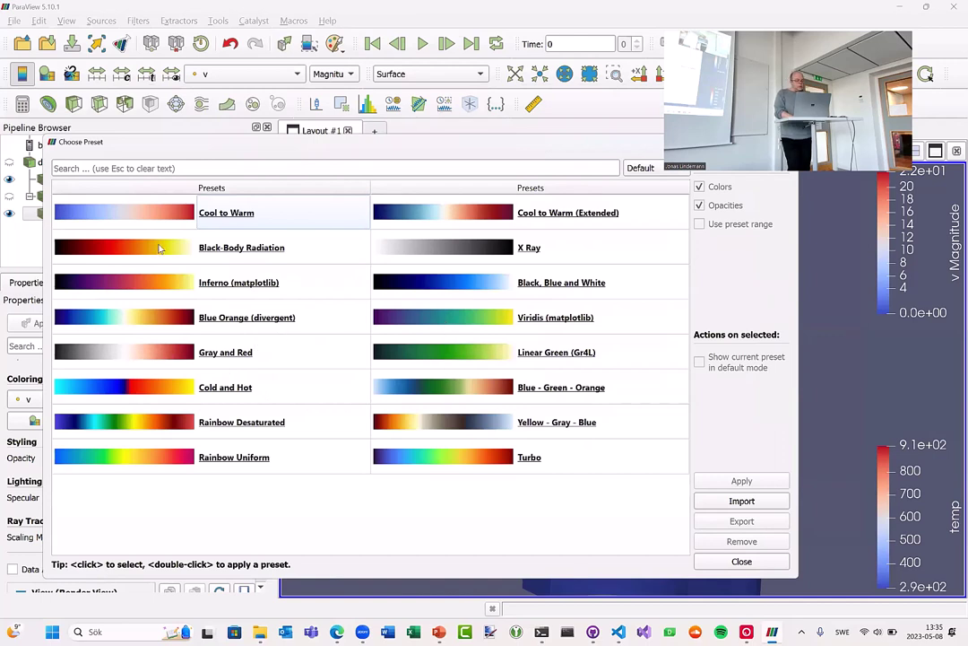
click(159, 248)
click(722, 481)
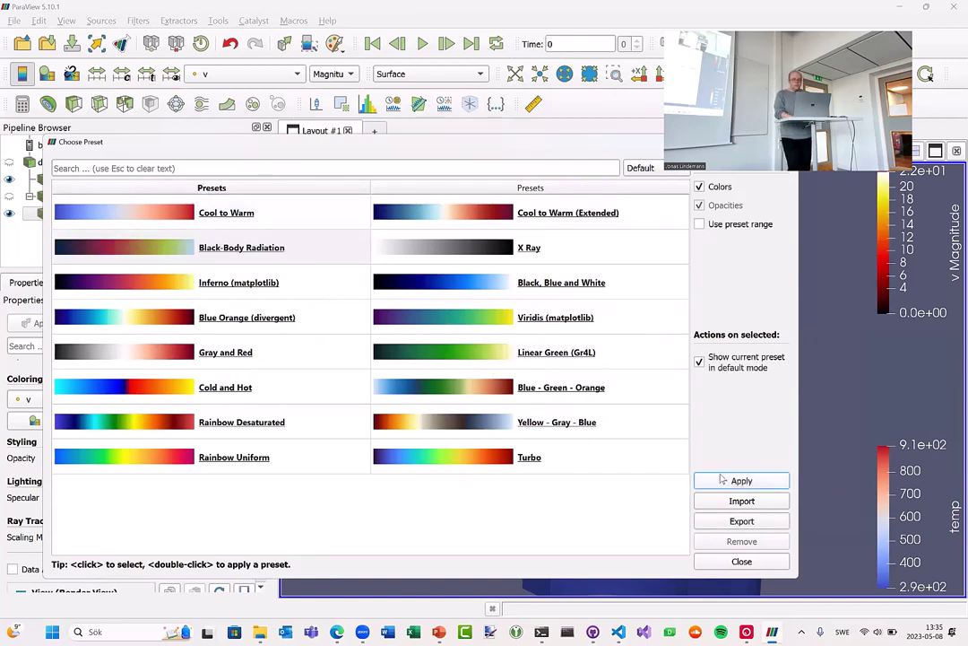
drag(568, 148, 511, 232)
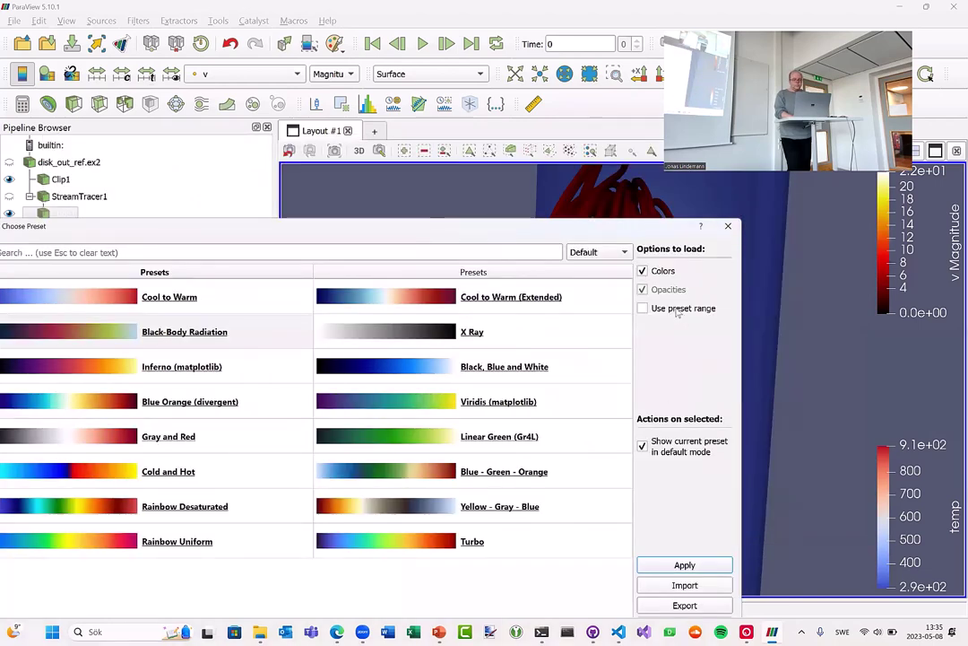
drag(622, 227, 613, 177)
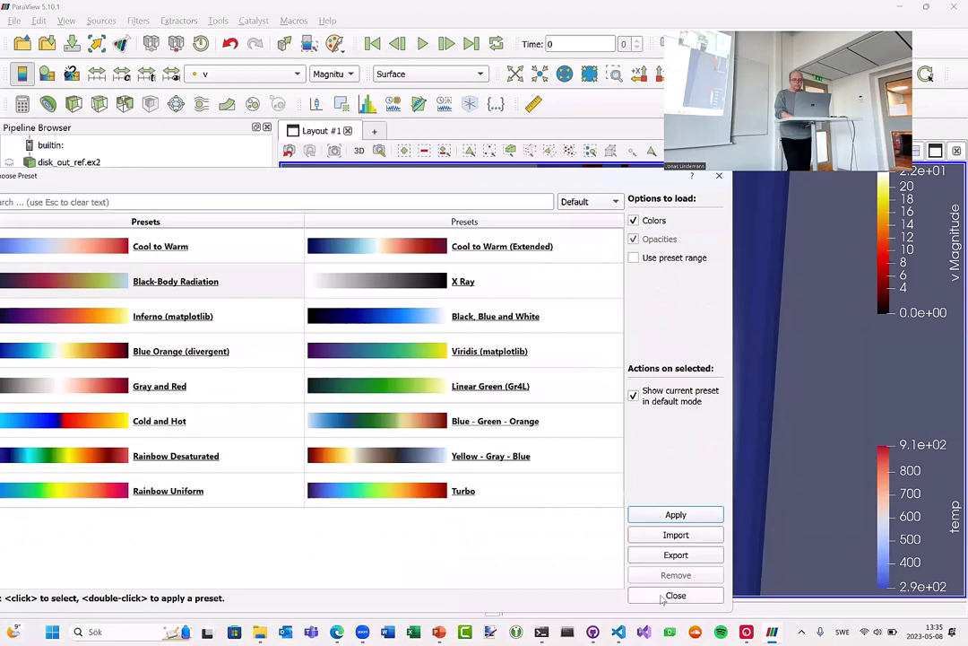
click(666, 596)
drag(635, 458, 628, 349)
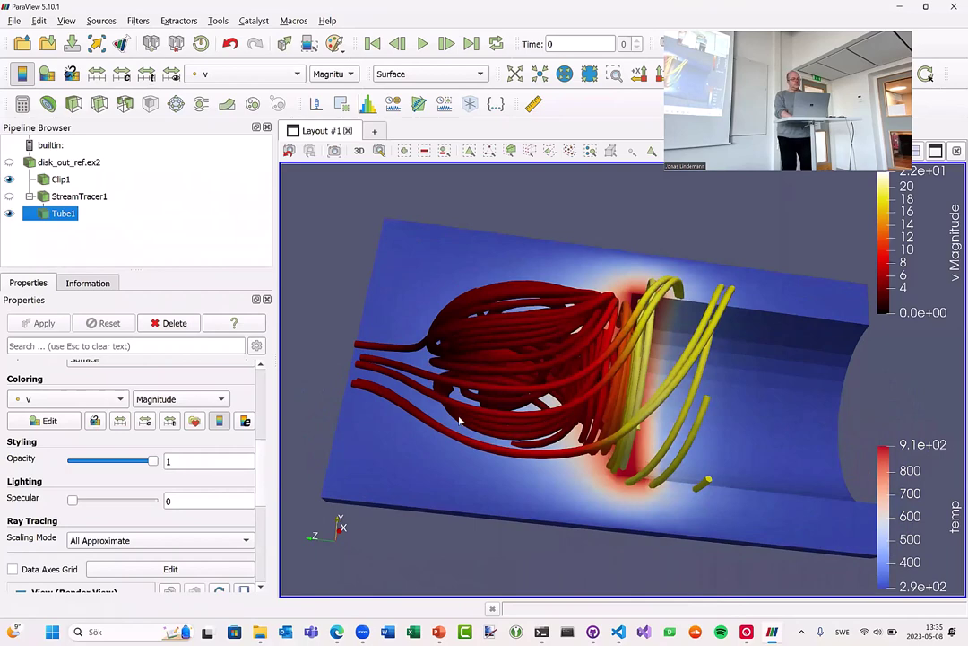
- Set the StreamTracer1 point cloud seed radius to 2 and apply it to update the tubes
click(79, 196)
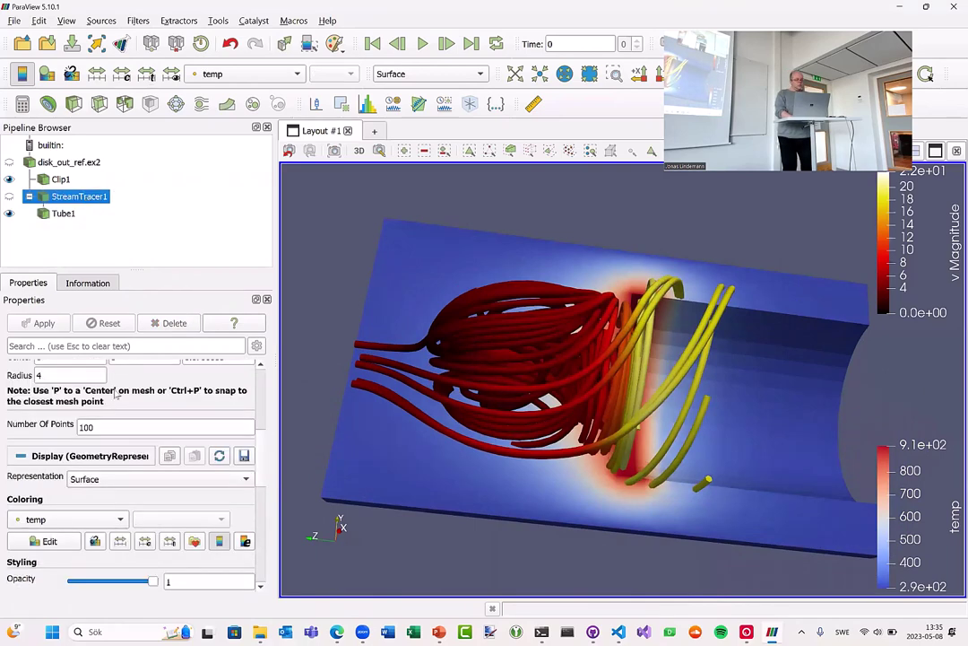
scroll(115, 420, up, 3)
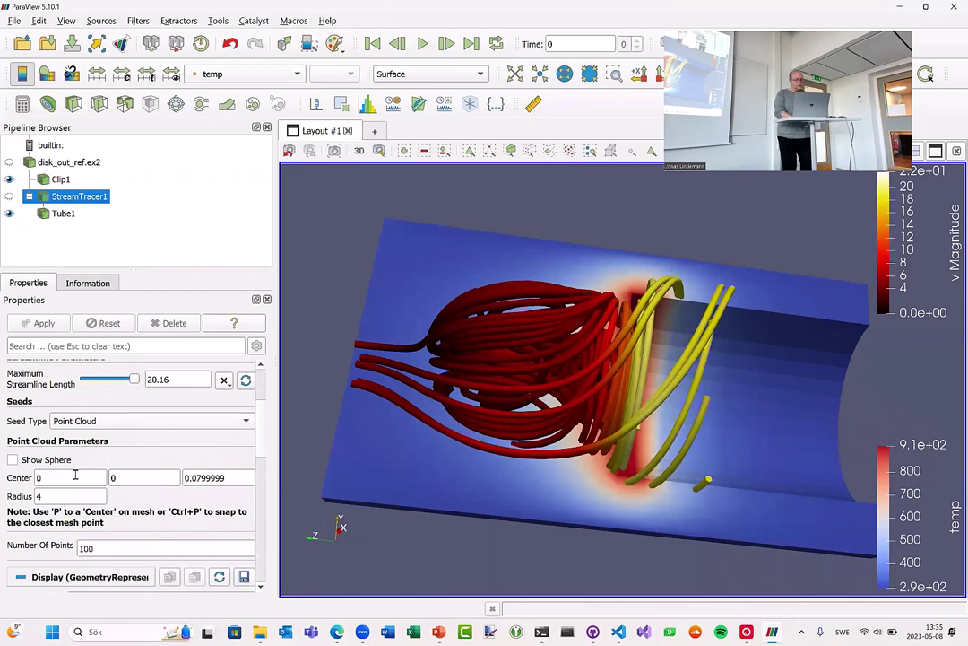
double_click(55, 499)
text(2)
key(Tab)
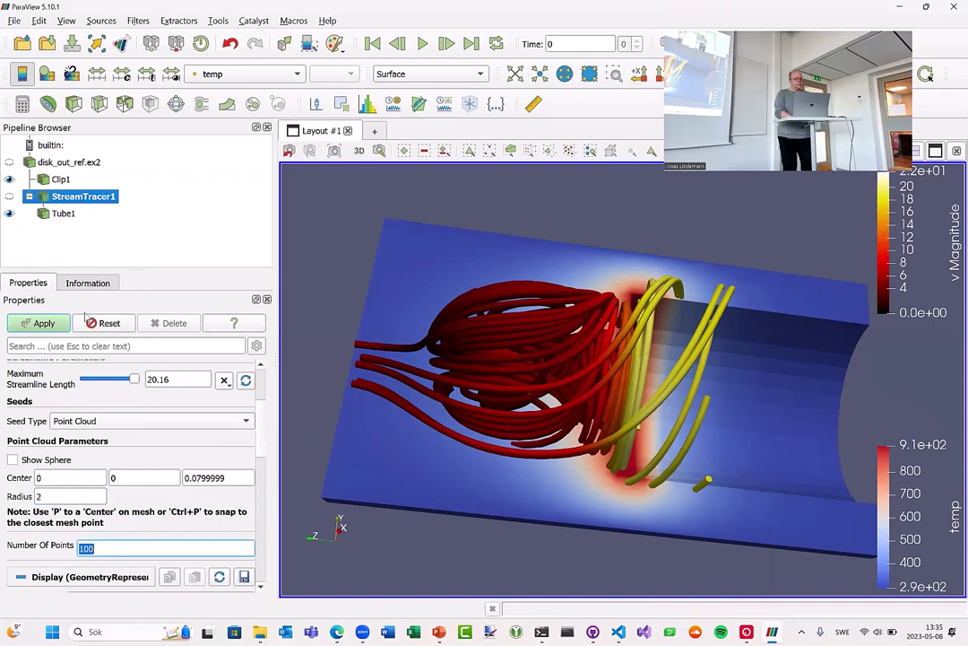
click(44, 323)
drag(369, 370, 314, 401)
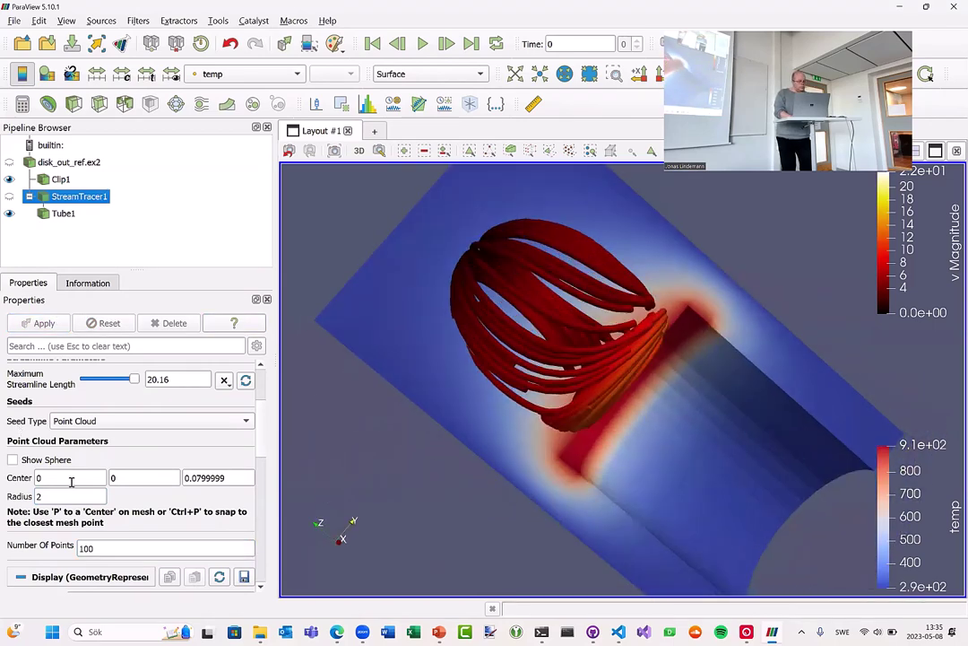
- Set the StreamTracer1 point cloud seed radius to 4 and apply the change
double_click(40, 496)
text(4)
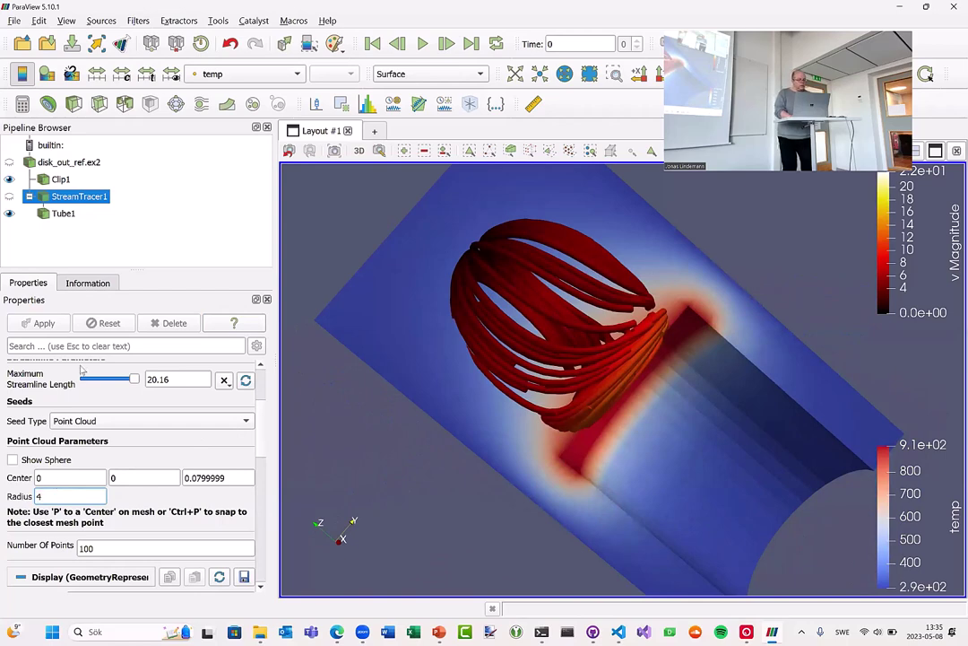
key(Tab)
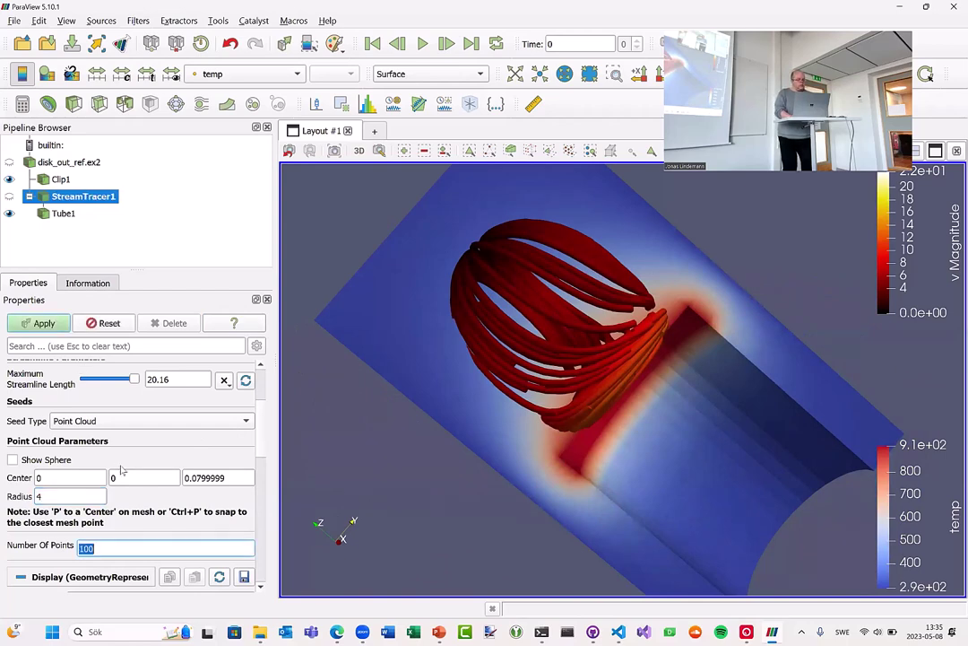
click(45, 323)
scroll(88, 446, up, 5)
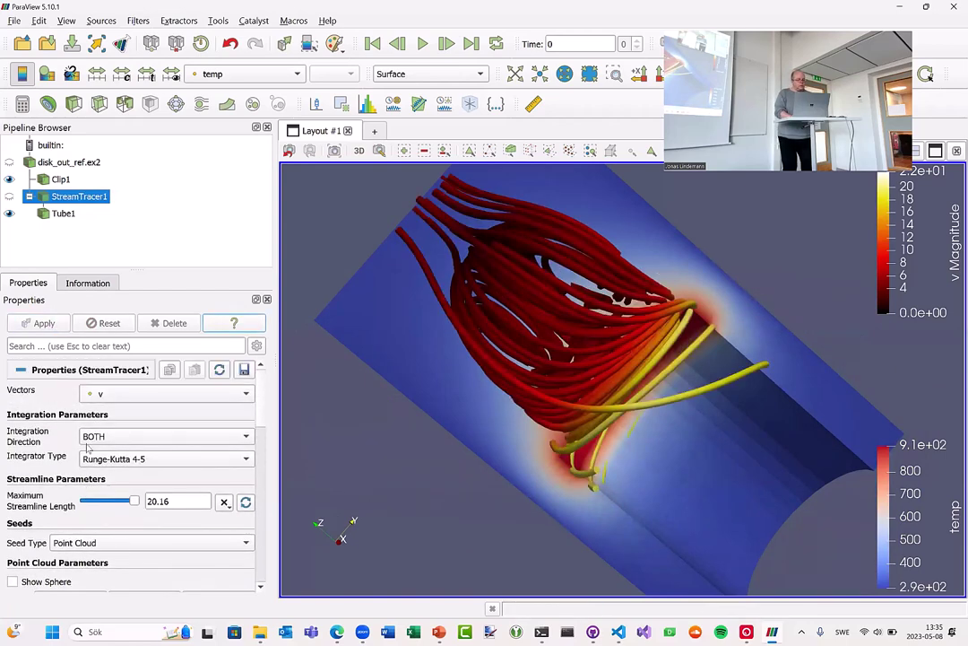
scroll(88, 447, down, 1)
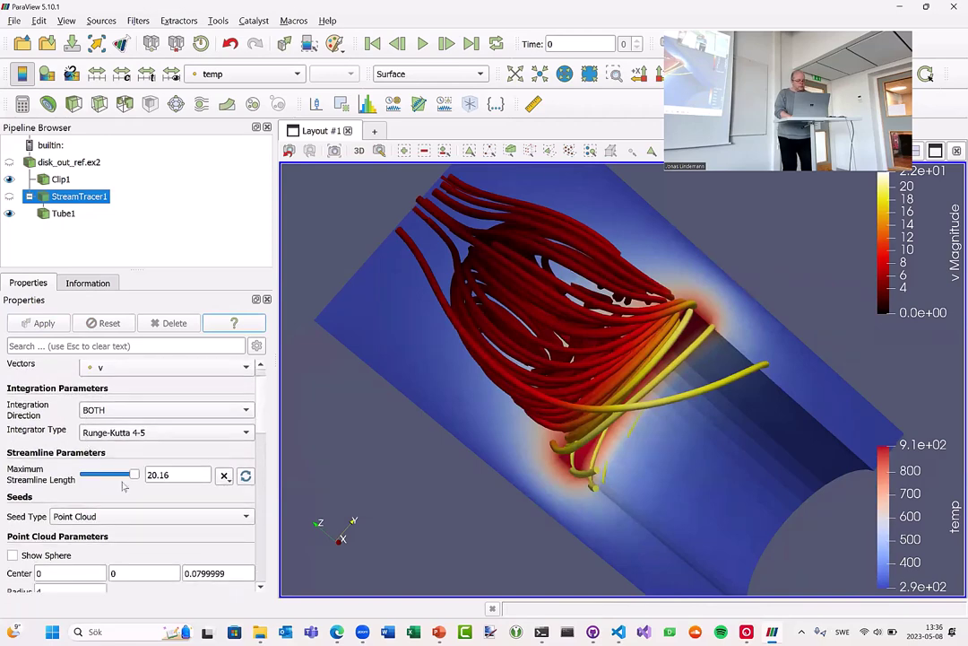
scroll(123, 486, down, 3)
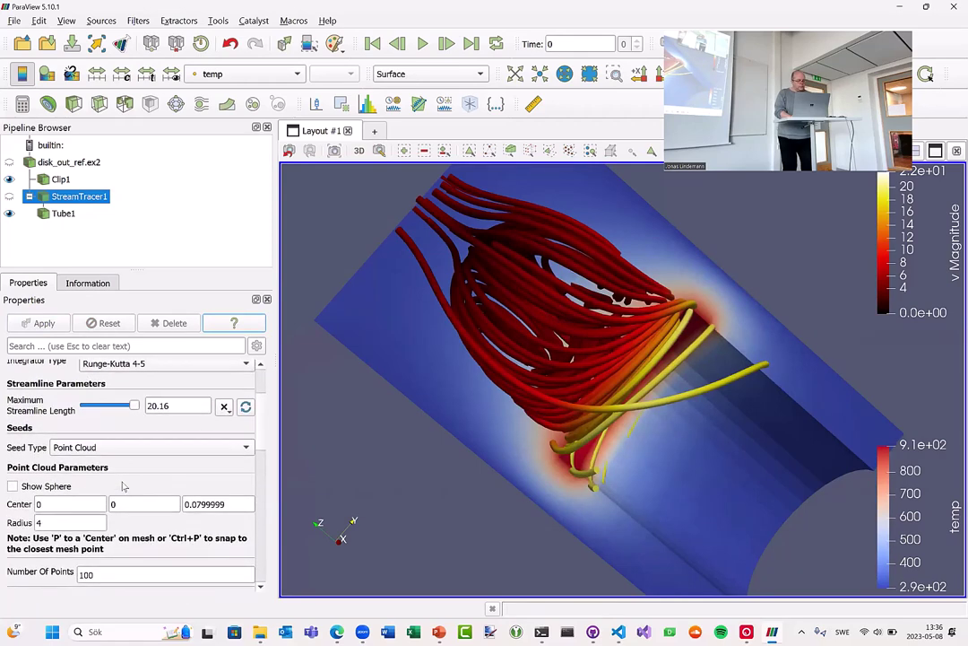
scroll(124, 486, down, 4)
scroll(124, 485, down, 1)
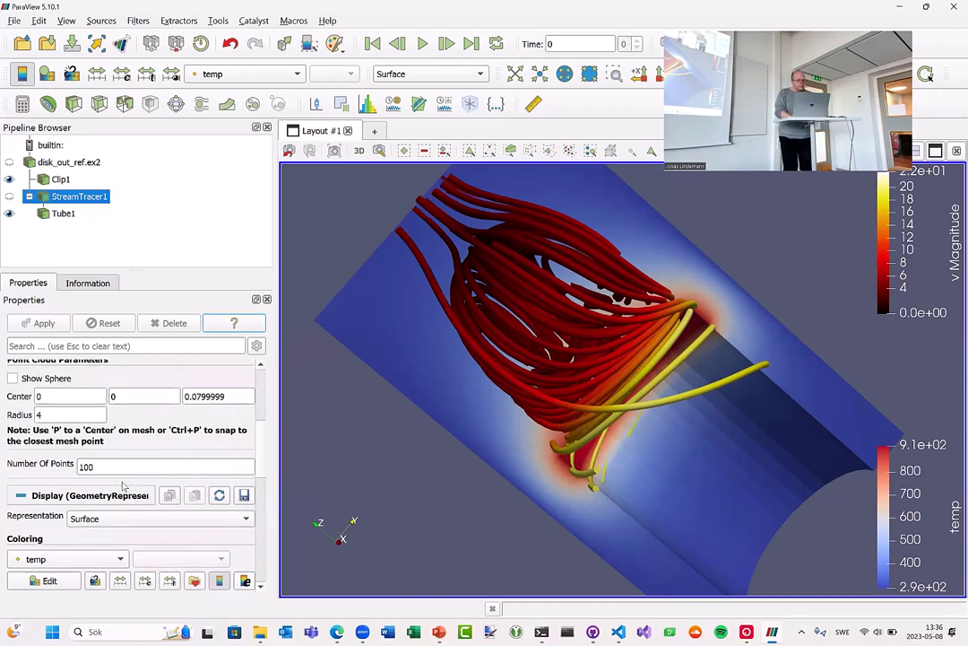
scroll(73, 399, down, 5)
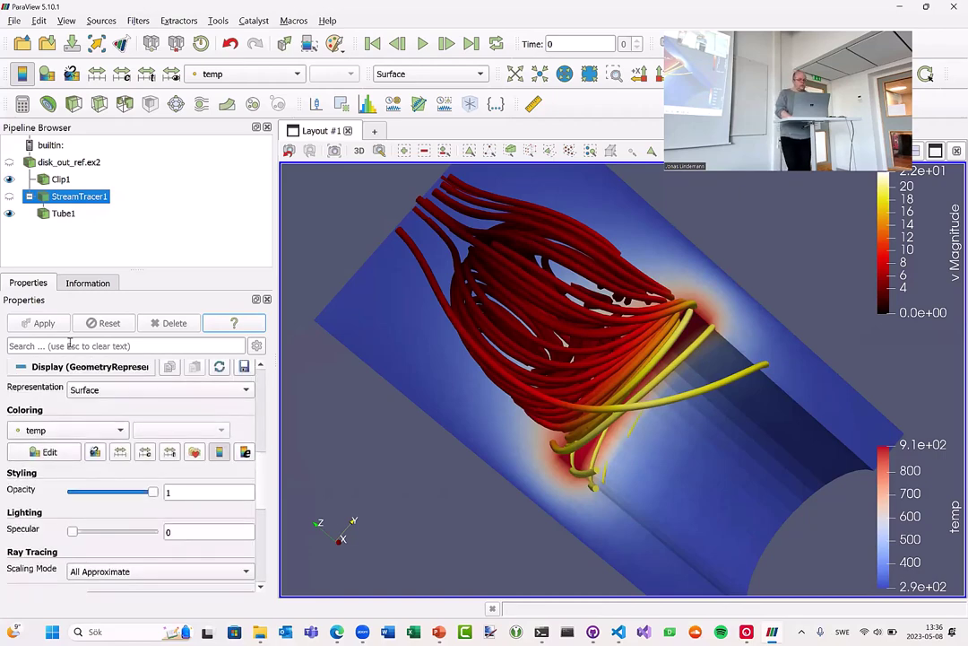
- Set the specular lighting of Tube1 to 1
double_click(64, 214)
click(65, 293)
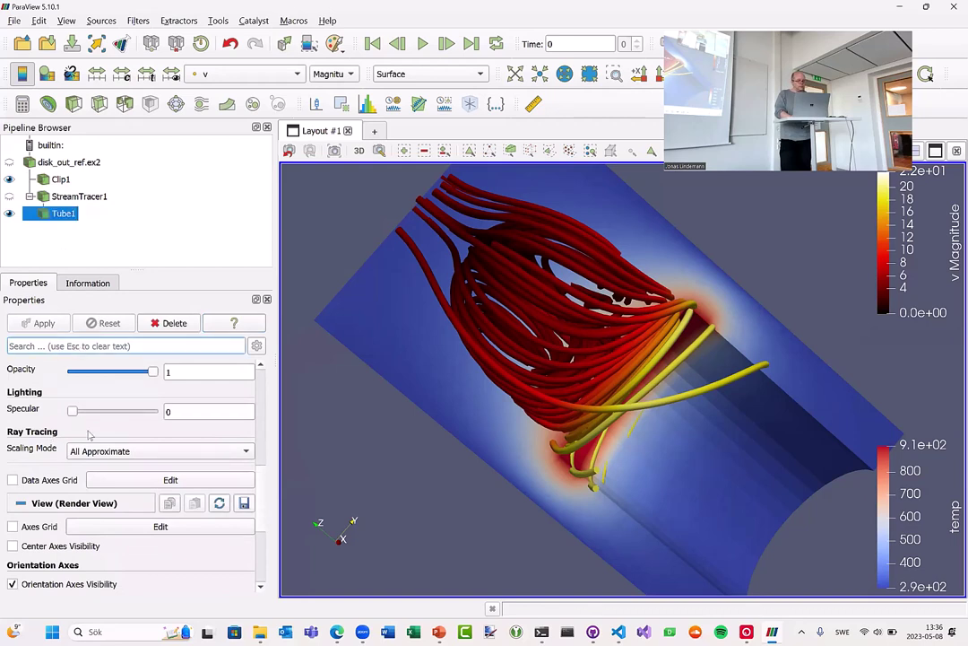
scroll(153, 377, down, 1)
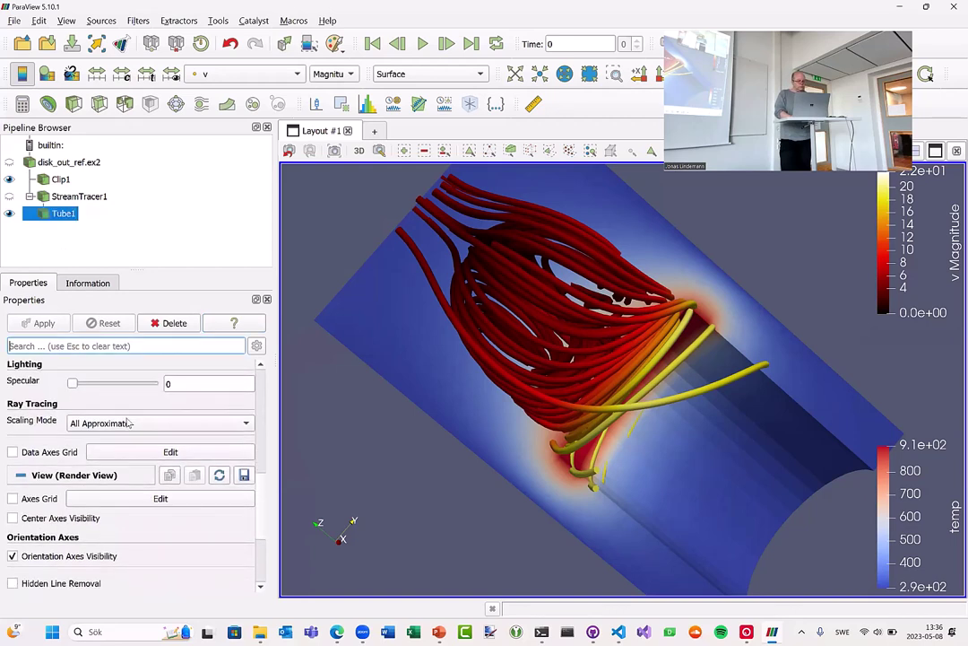
drag(74, 383, 184, 393)
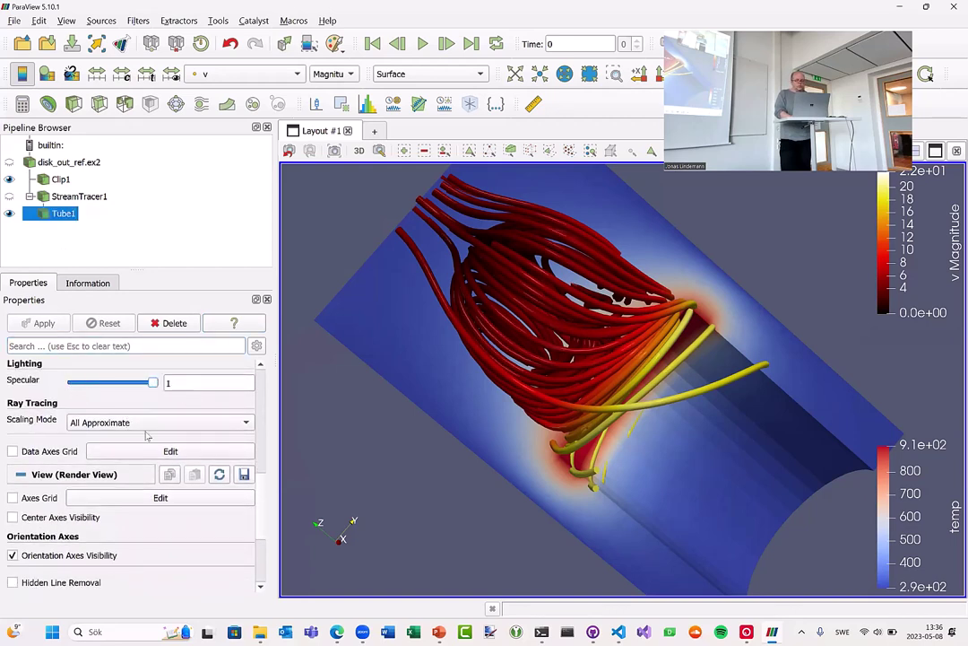
- Reduce the Tube1 radius to about 0.067 and apply the change
scroll(110, 410, up, 5)
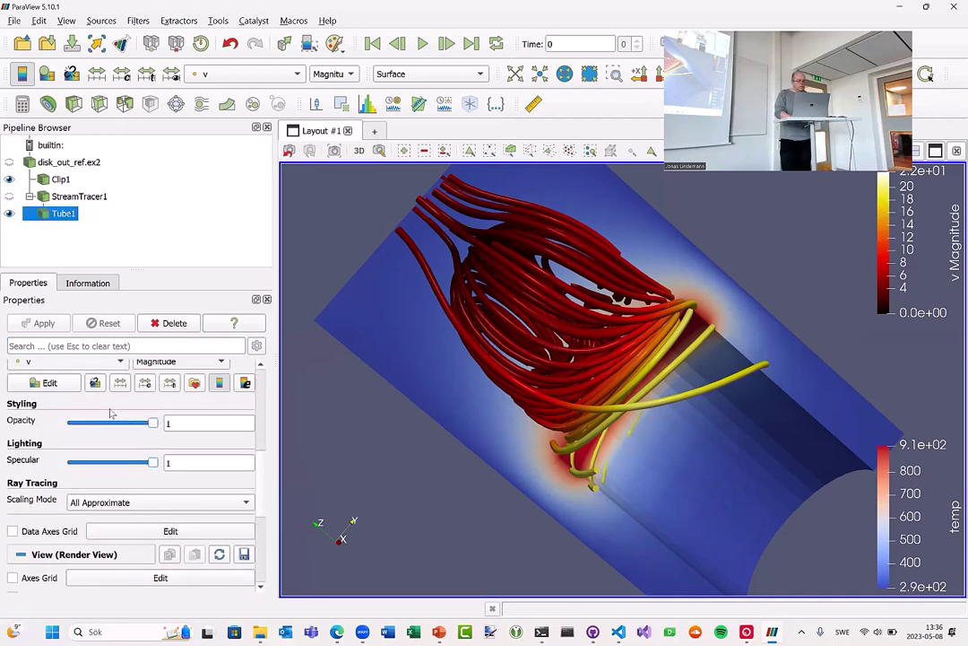
scroll(112, 417, up, 3)
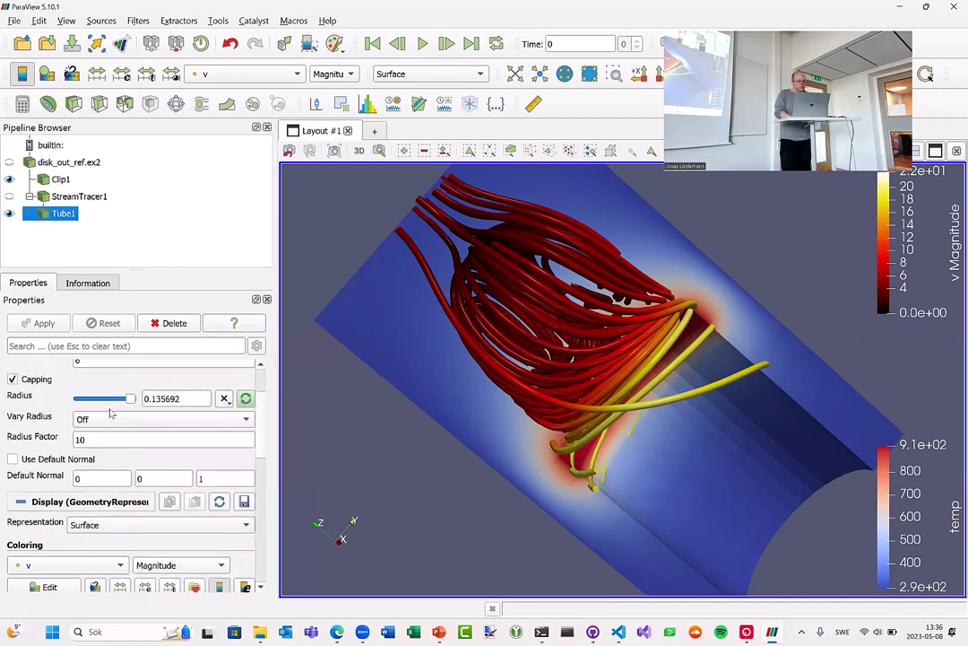
drag(129, 427, 104, 428)
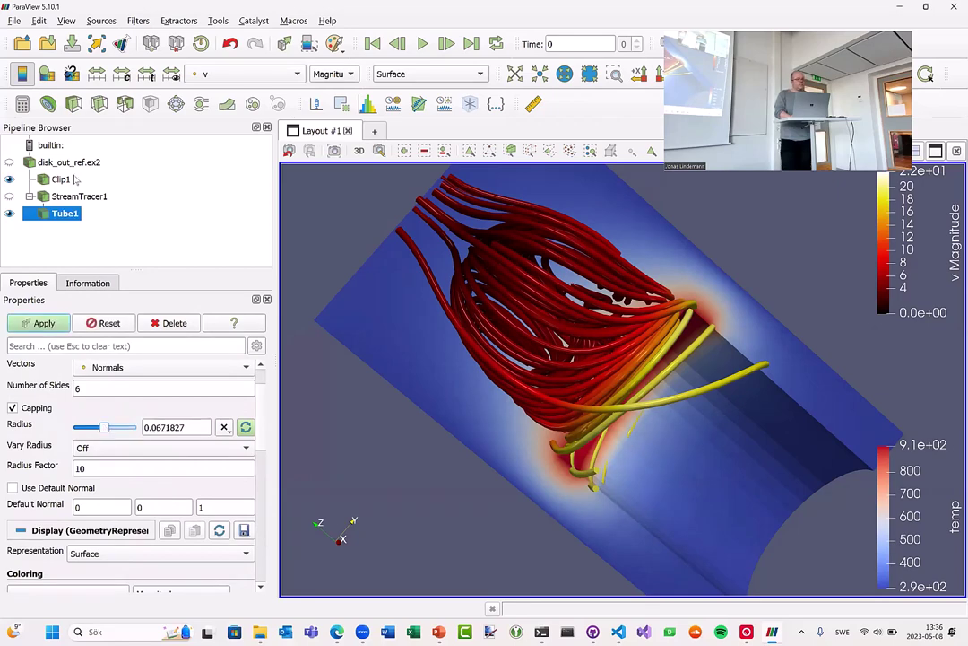
click(45, 323)
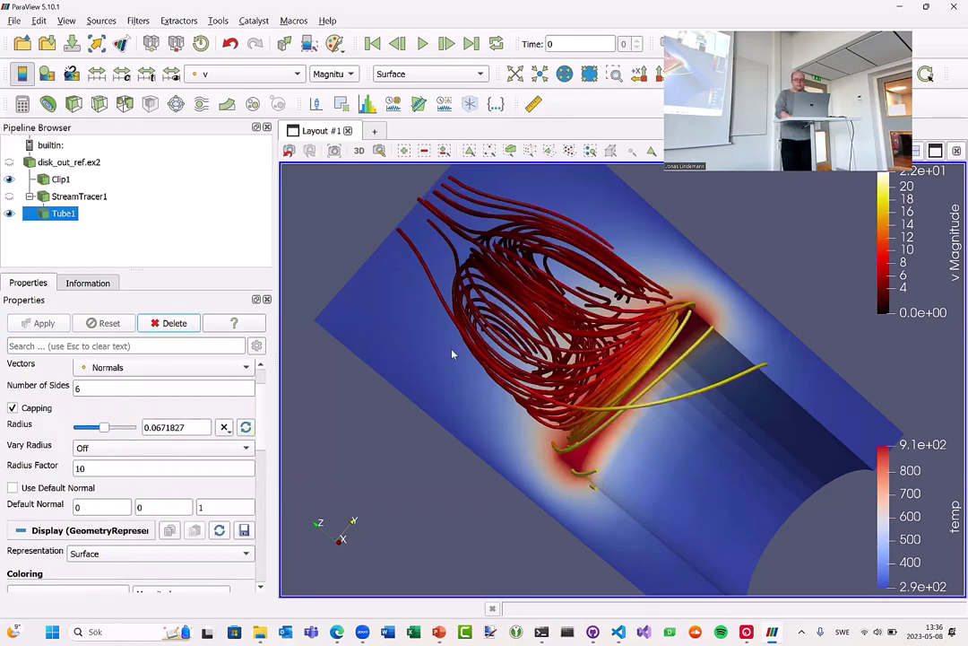
- Set the opacity of Clip1 to 0.36 so the tubes can be seen through the clipped disk
drag(454, 352, 493, 380)
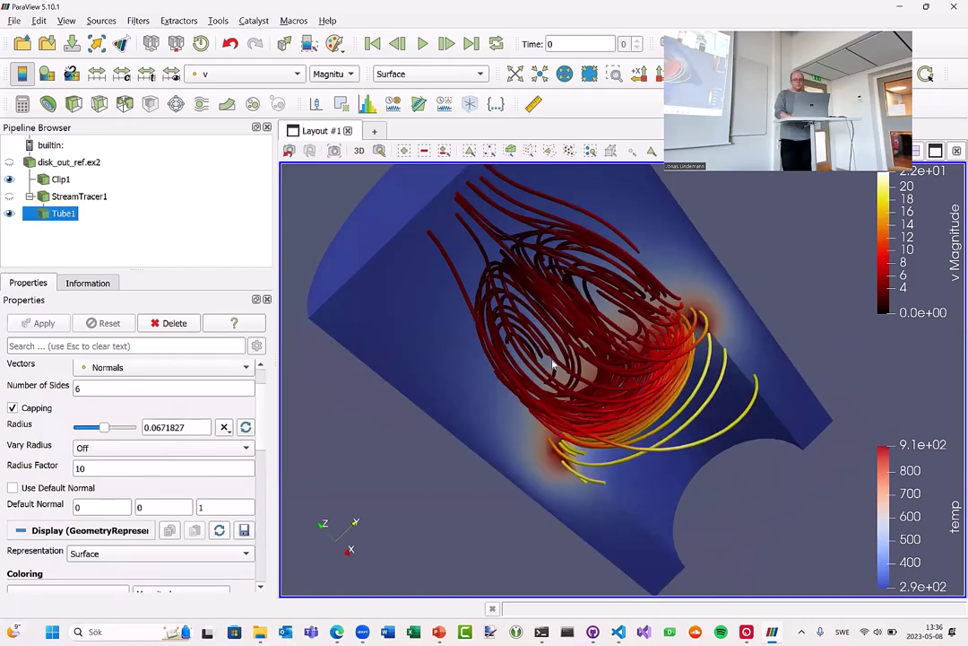
right_drag(553, 368, 553, 448)
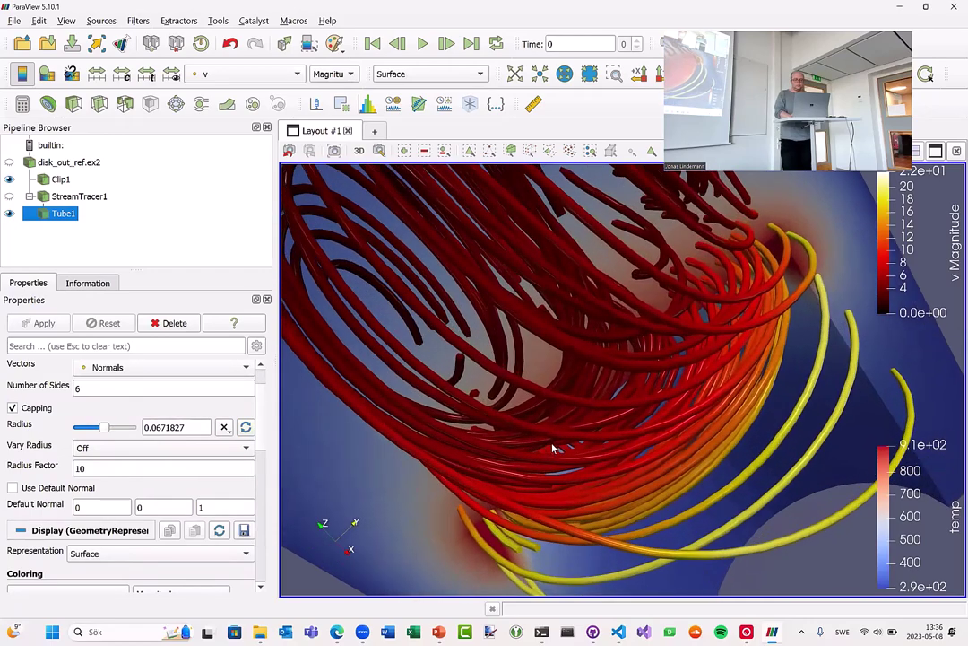
drag(553, 449, 480, 376)
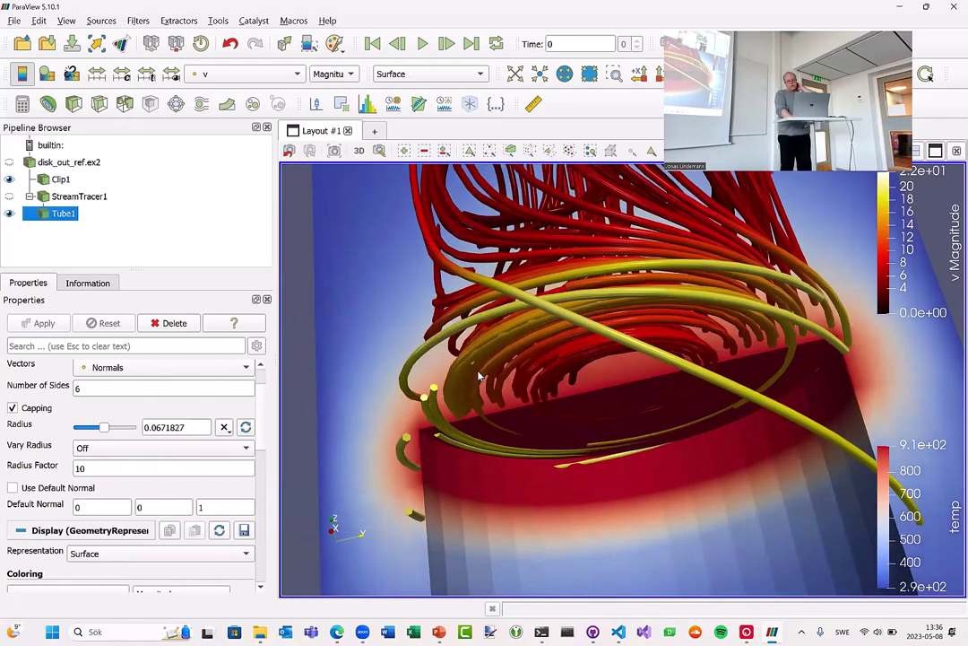
drag(535, 350, 574, 334)
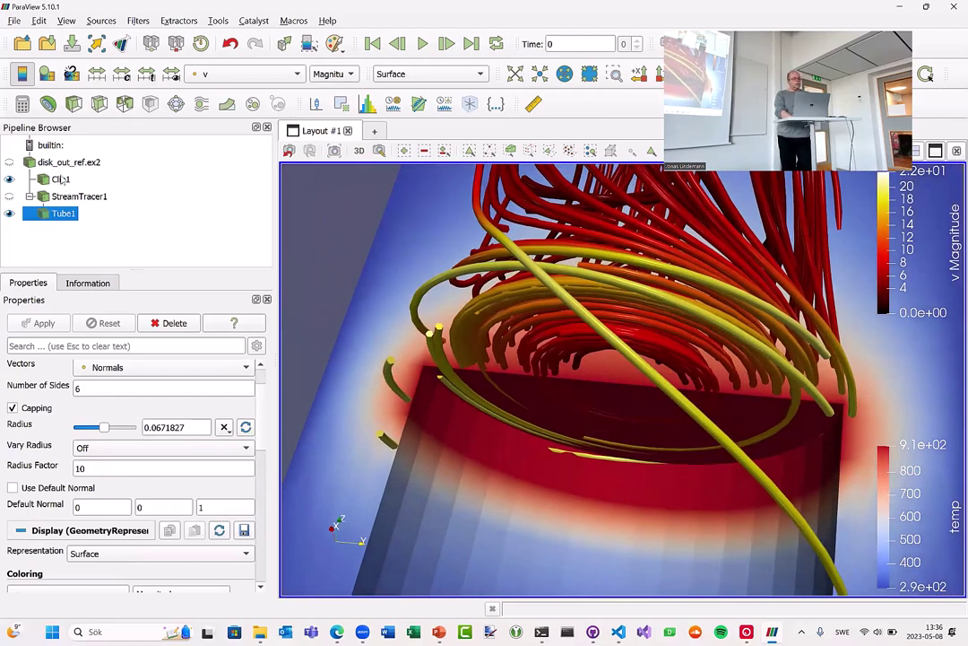
click(59, 180)
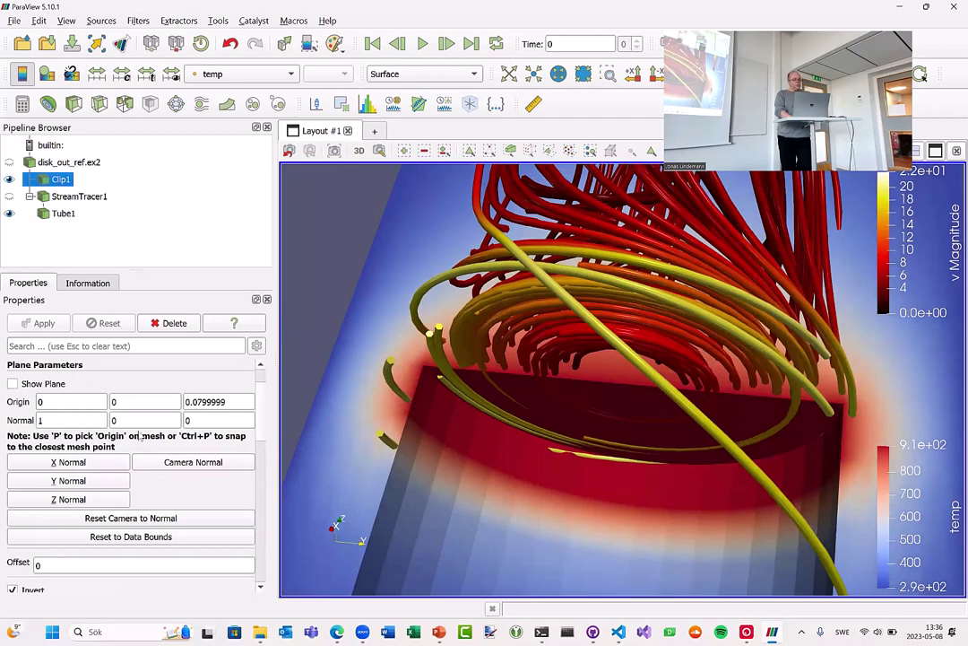
scroll(139, 435, down, 5)
drag(156, 416, 101, 415)
- Reset the session, discarding the current visualization and all pipeline objects
drag(533, 386, 428, 136)
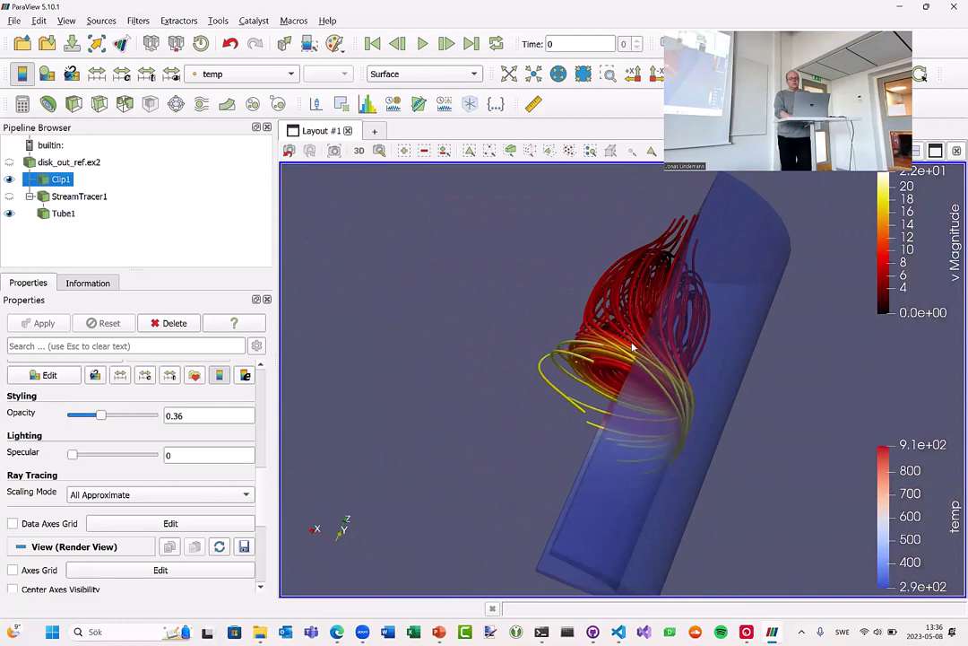
drag(632, 347, 525, 311)
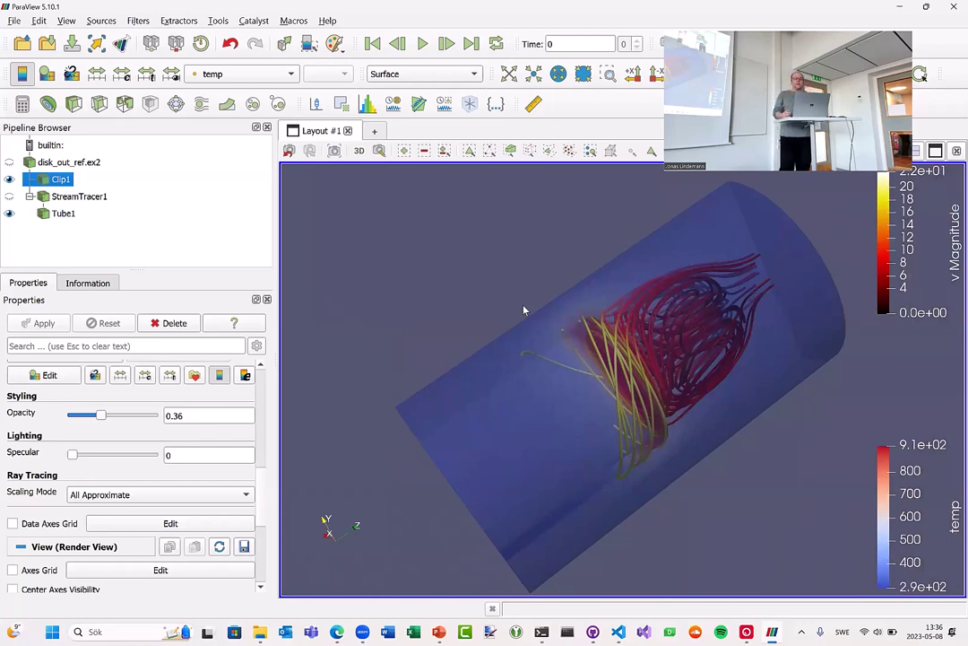
drag(524, 311, 570, 424)
drag(552, 362, 820, 489)
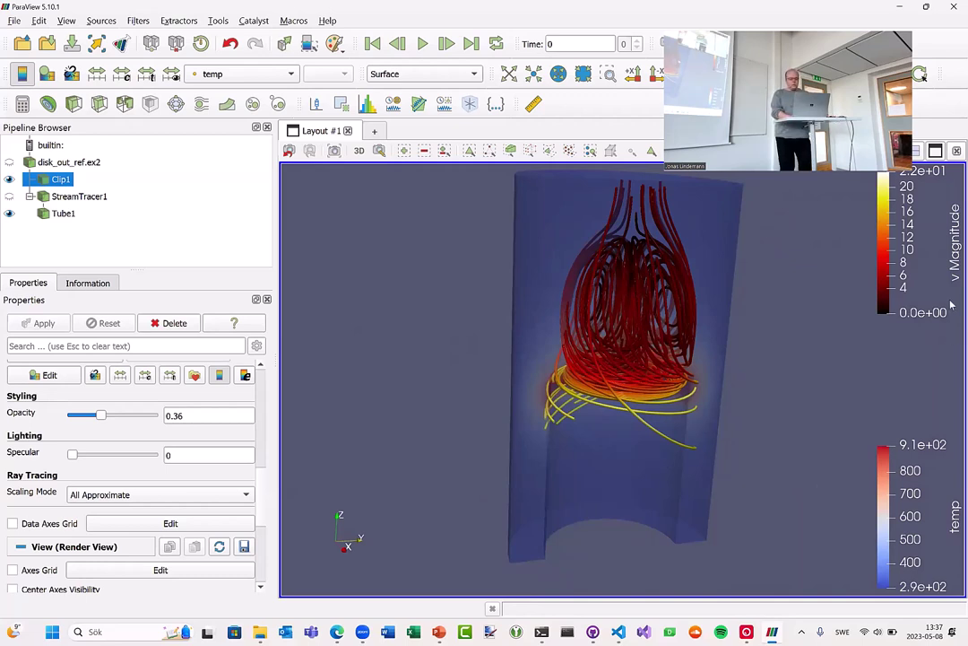
click(200, 43)
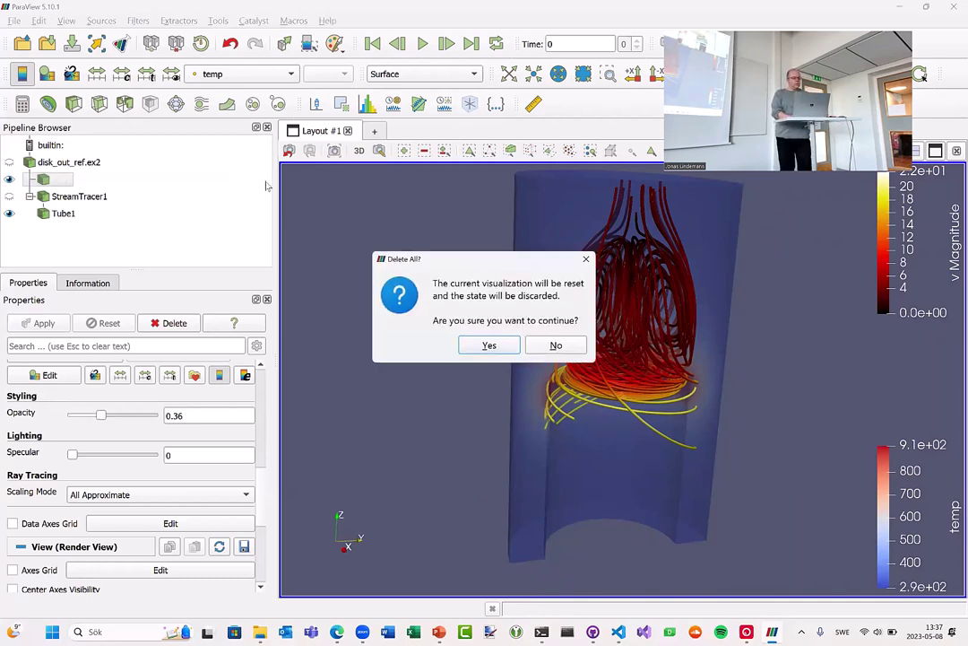
click(489, 345)
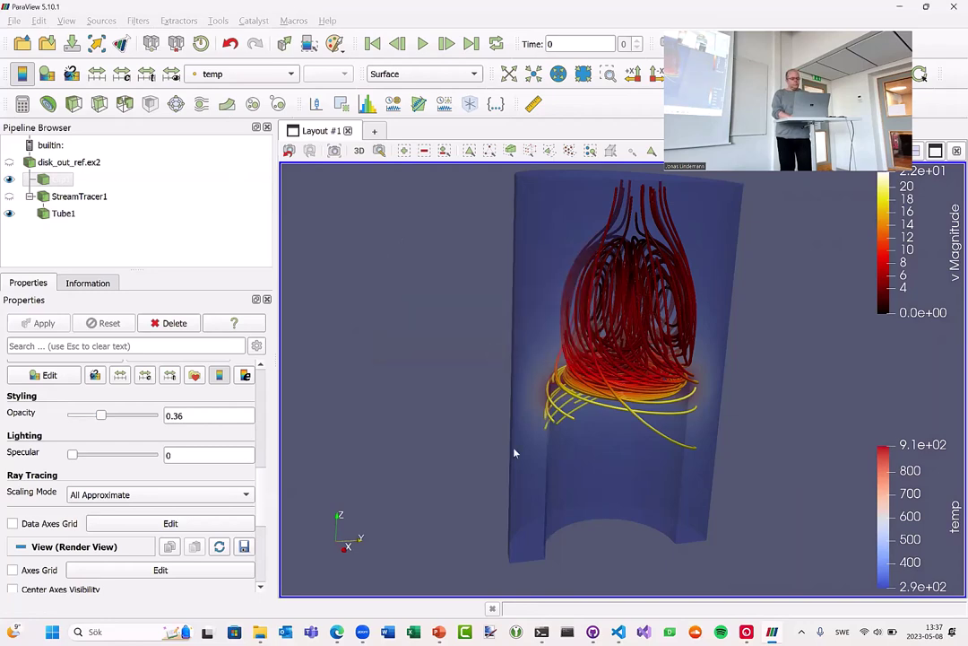
- Switch to the "Visualisation with PyVTK" Colab notebook in the browser and show it full screen
key(alt+Tab)
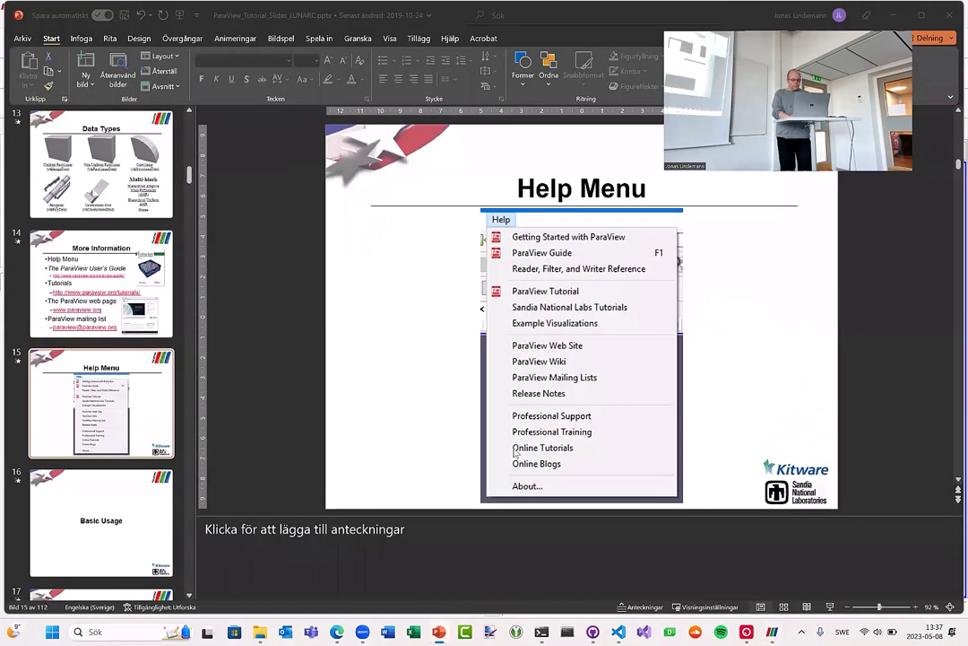
key(alt+Tab)
key(alt+Tab)
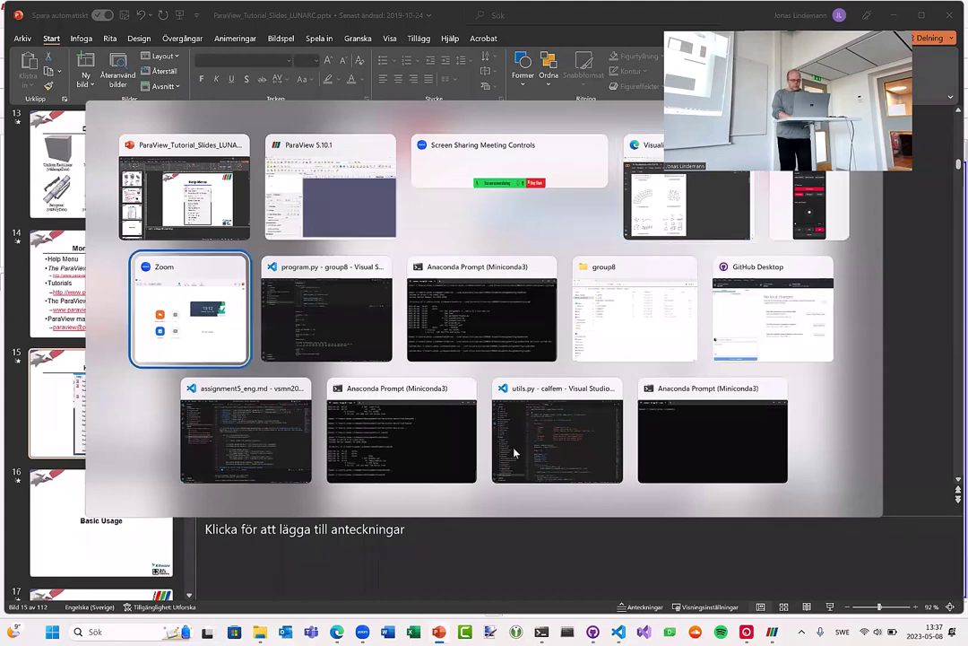
key(alt+shift+Tab)
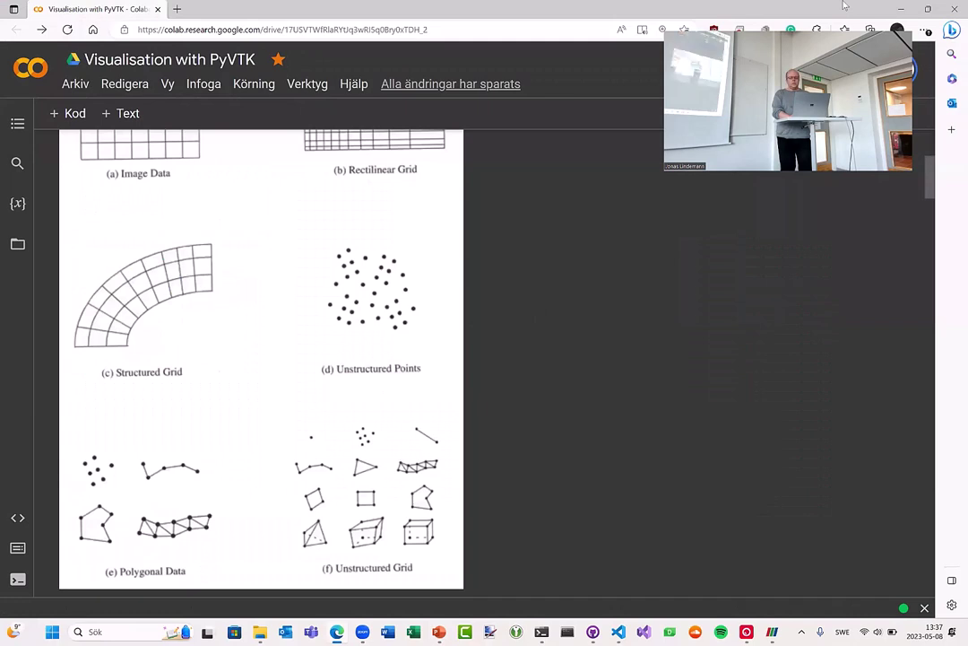
click(925, 30)
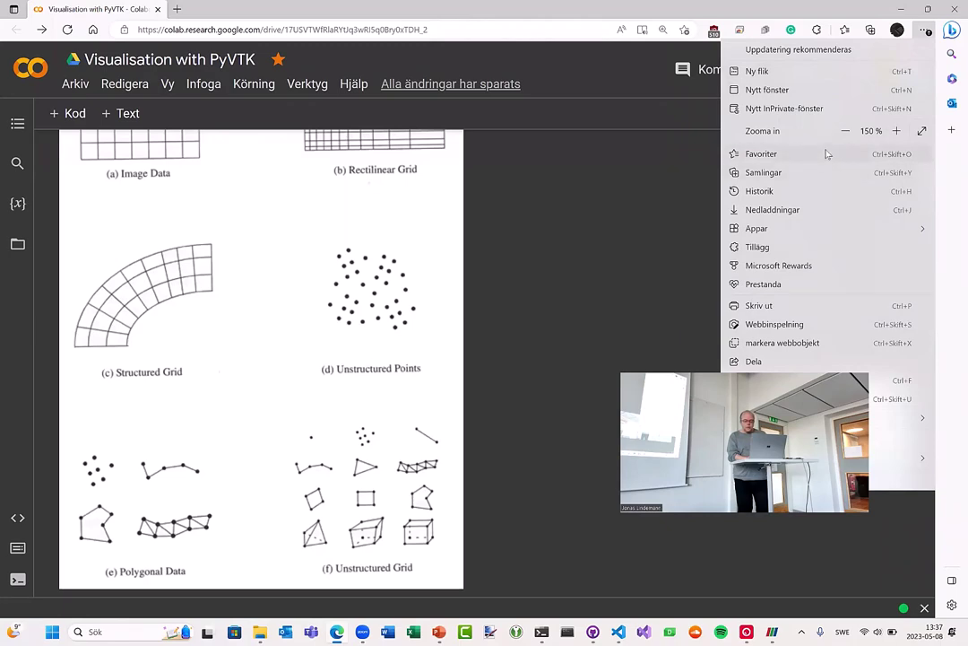
click(923, 131)
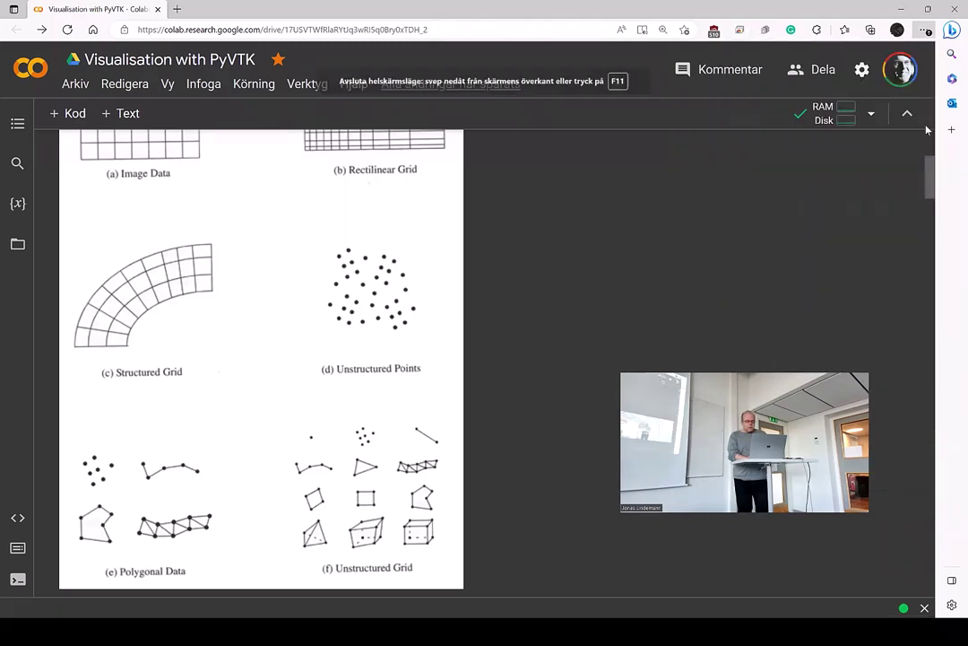
- Review the supported VTK data types and run the cell that installs pyvtk and downloads perlin3d.py
scroll(649, 262, up, 3)
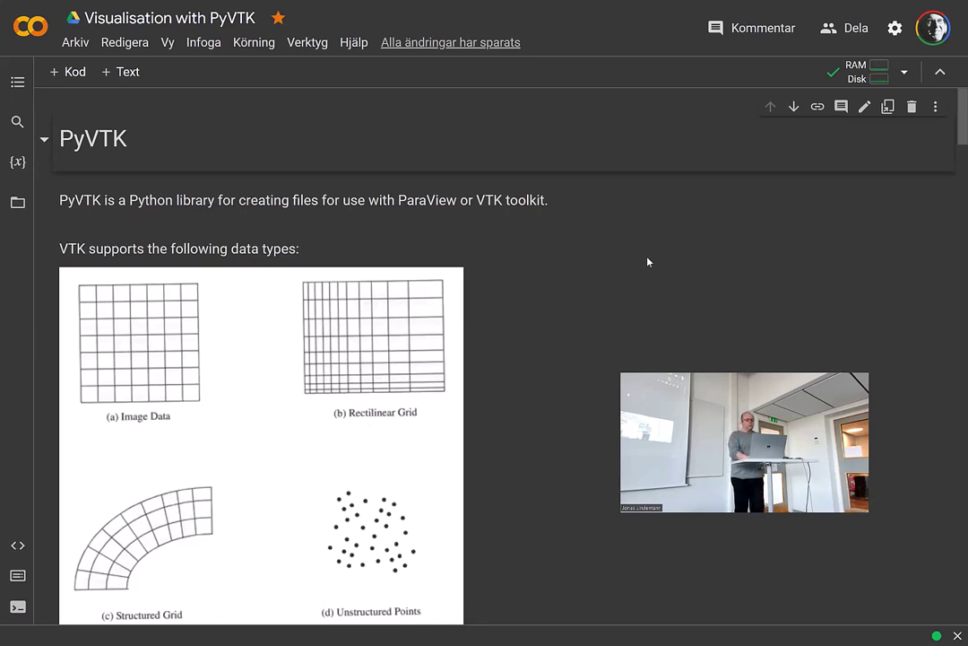
scroll(648, 261, down, 3)
scroll(648, 260, up, 1)
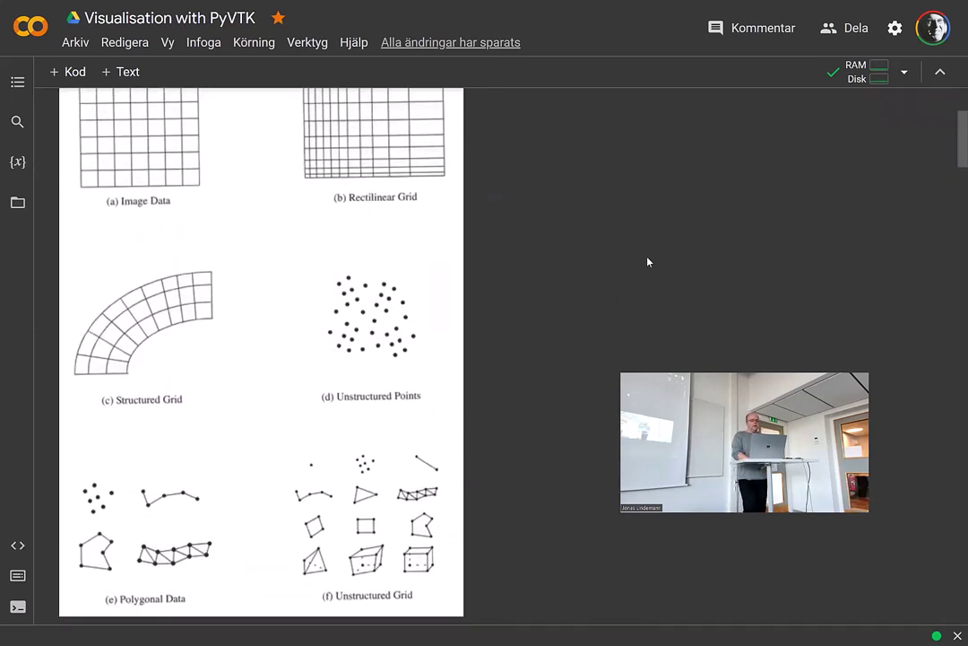
scroll(648, 261, down, 1)
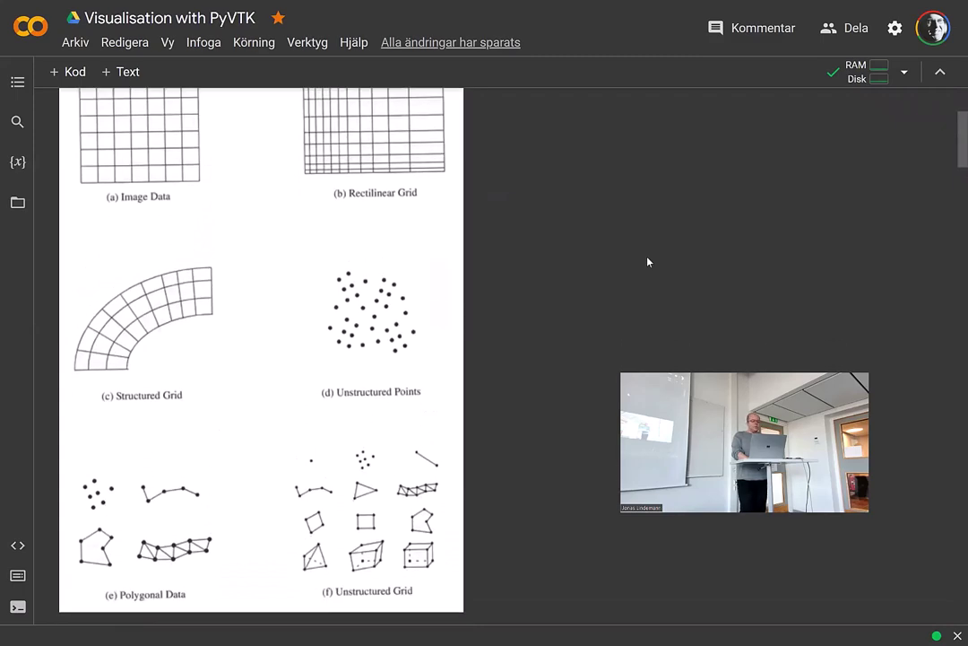
scroll(648, 261, down, 1)
scroll(648, 261, down, 5)
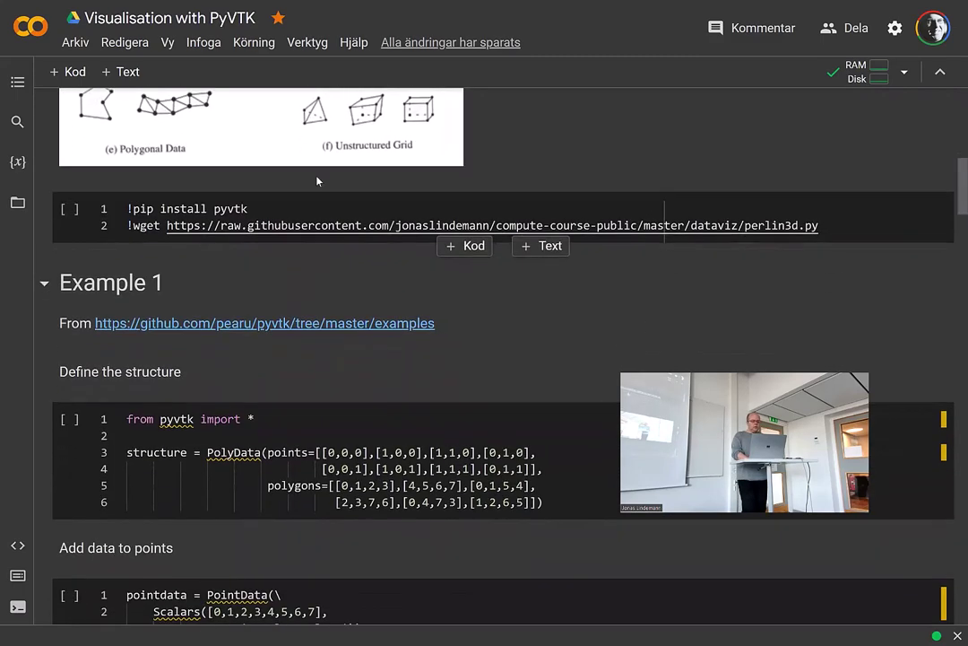
click(69, 209)
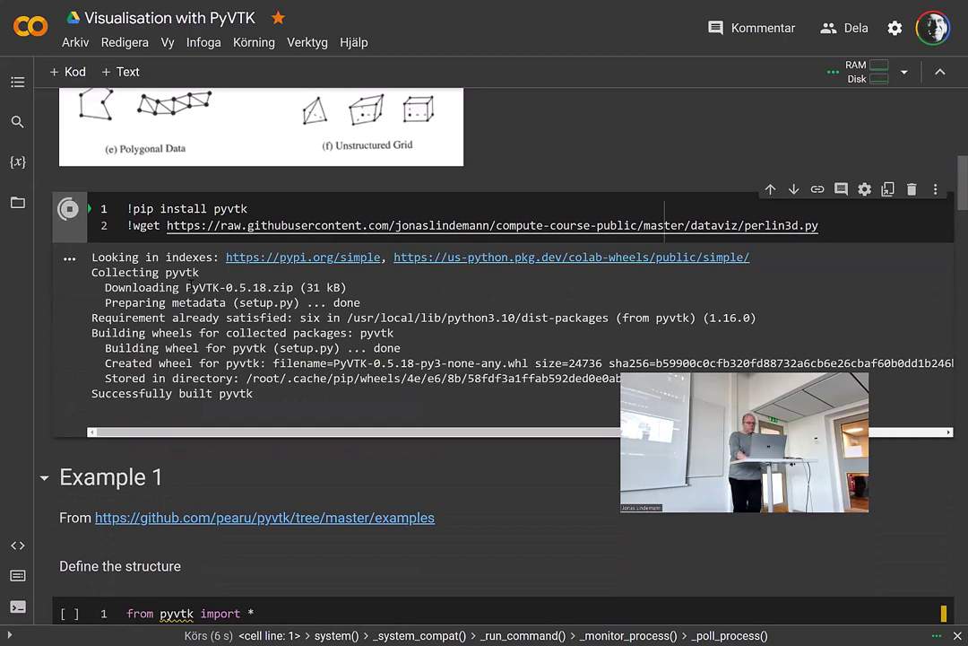
- Run the Example 1 cell that imports pyvtk and defines the PolyData structure from points and polygons
scroll(188, 286, down, 3)
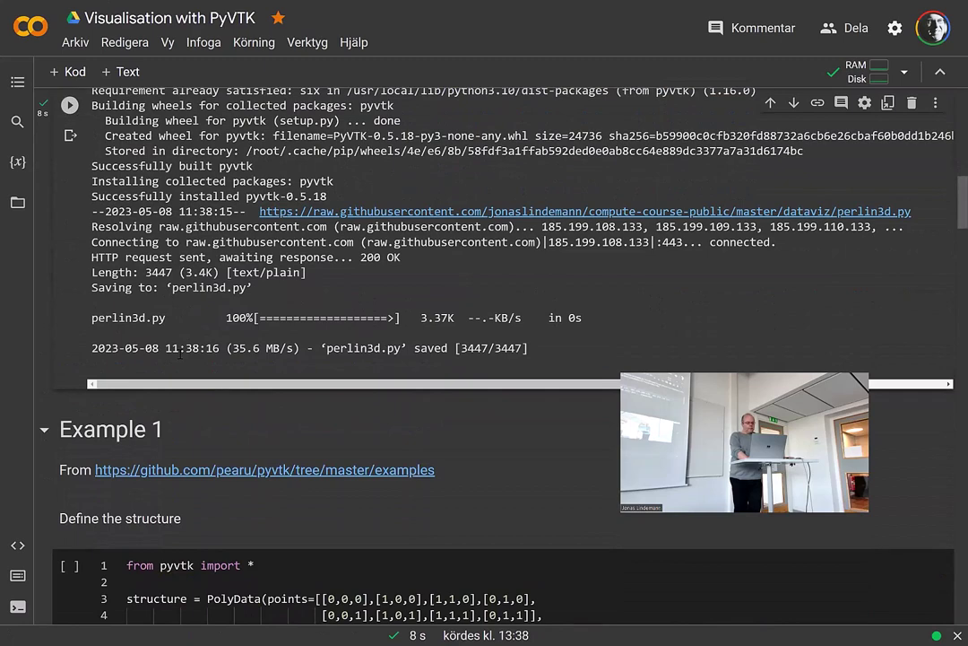
scroll(180, 354, down, 1)
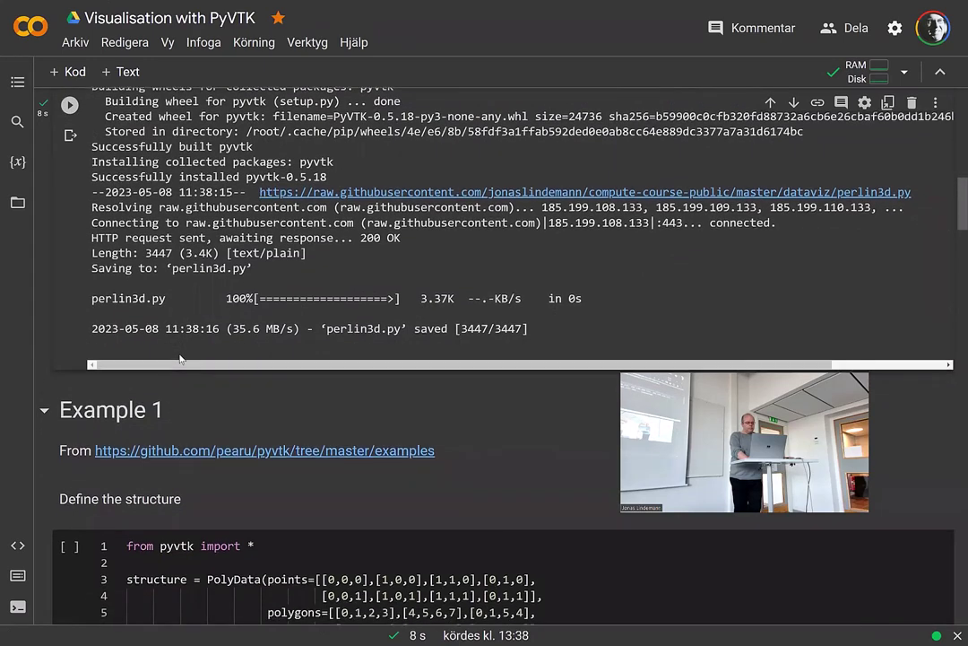
scroll(180, 359, down, 4)
scroll(179, 357, down, 4)
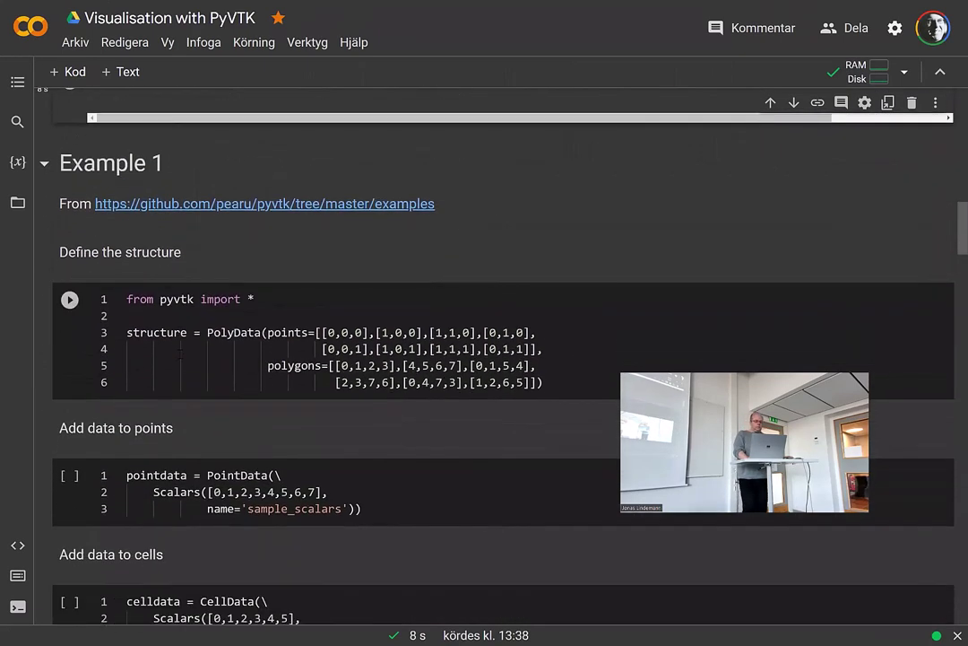
scroll(180, 359, up, 1)
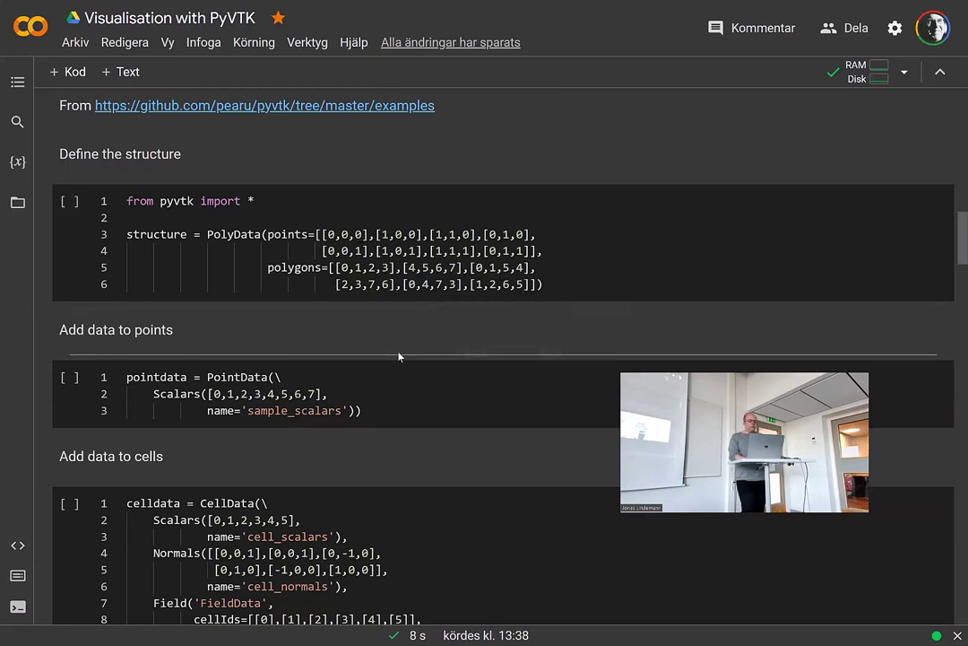
scroll(397, 353, down, 1)
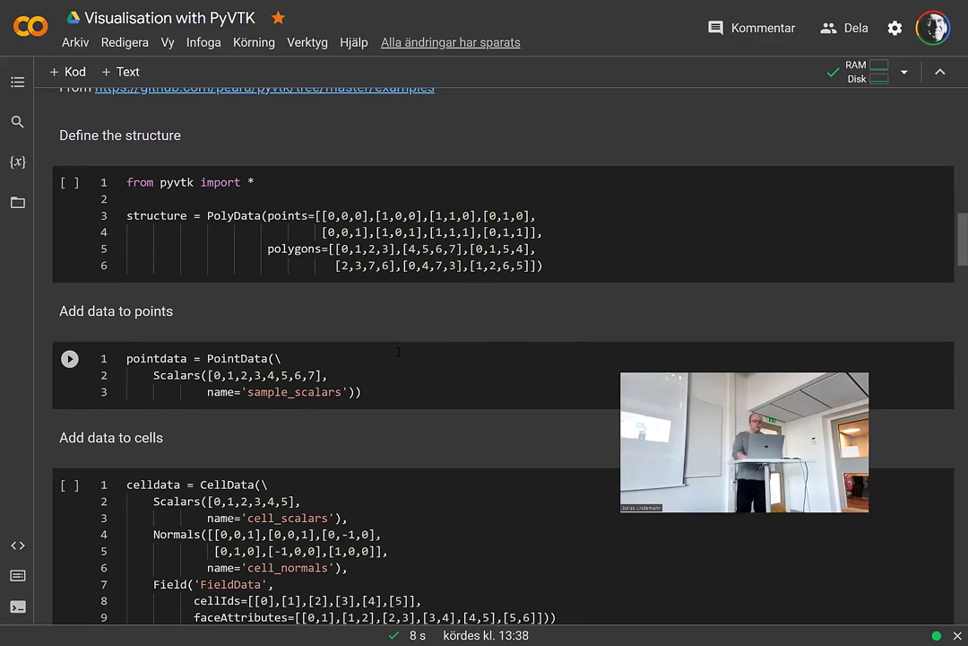
scroll(398, 352, down, 3)
scroll(398, 356, up, 1)
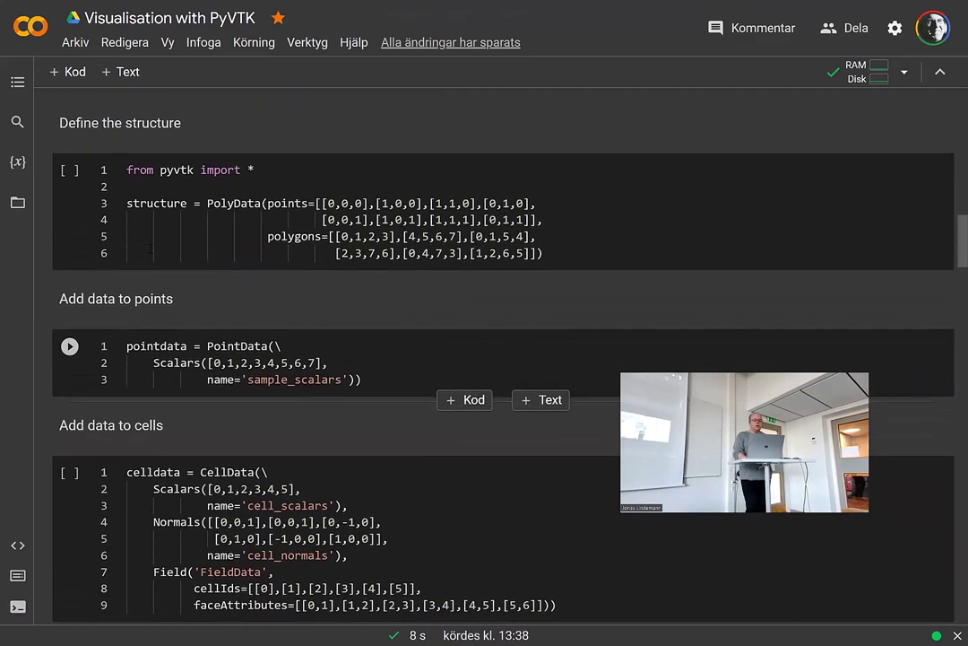
click(68, 169)
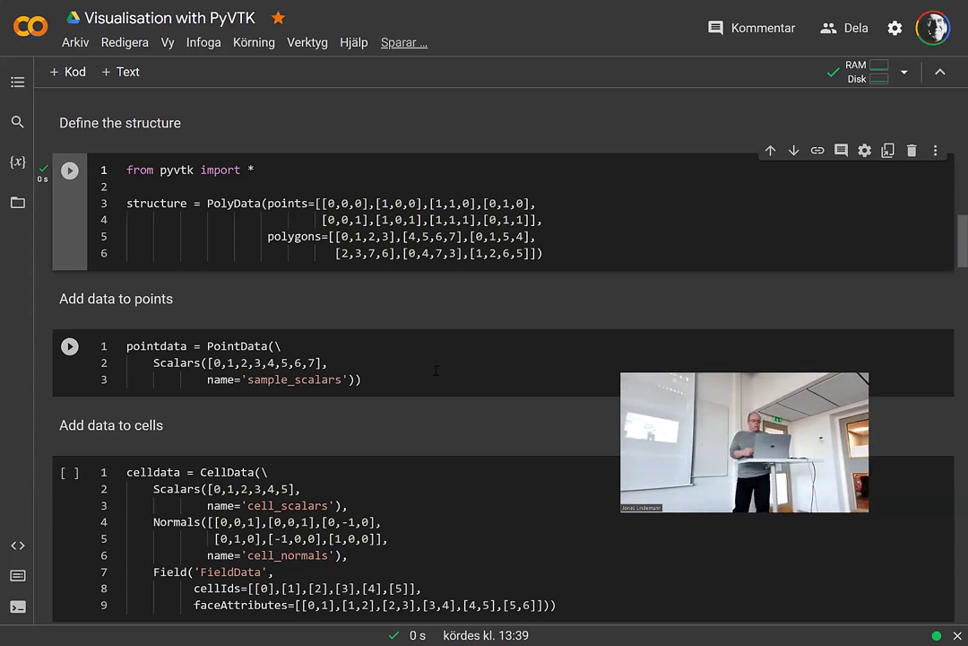
- Run the Example 1 cells that add the sample_scalars point data and the cell data with scalars, normals and FieldData
scroll(436, 370, down, 2)
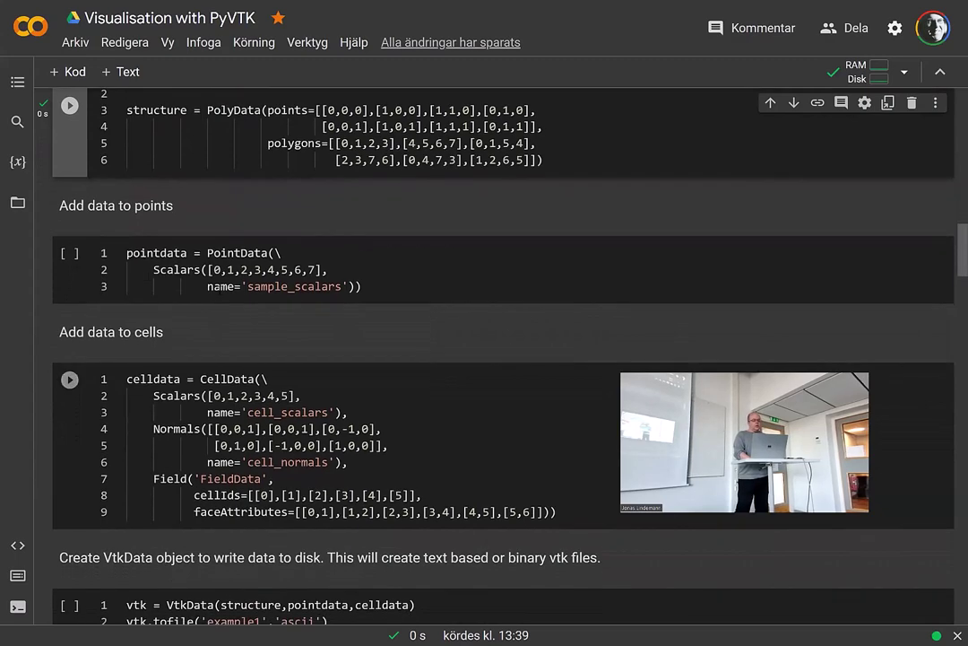
click(69, 253)
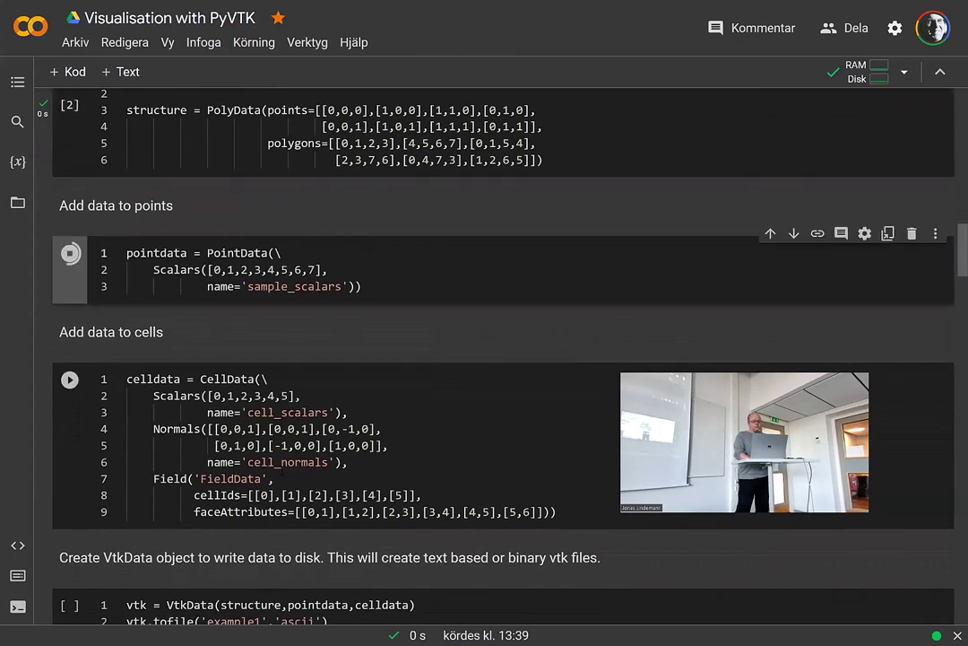
scroll(357, 454, down, 2)
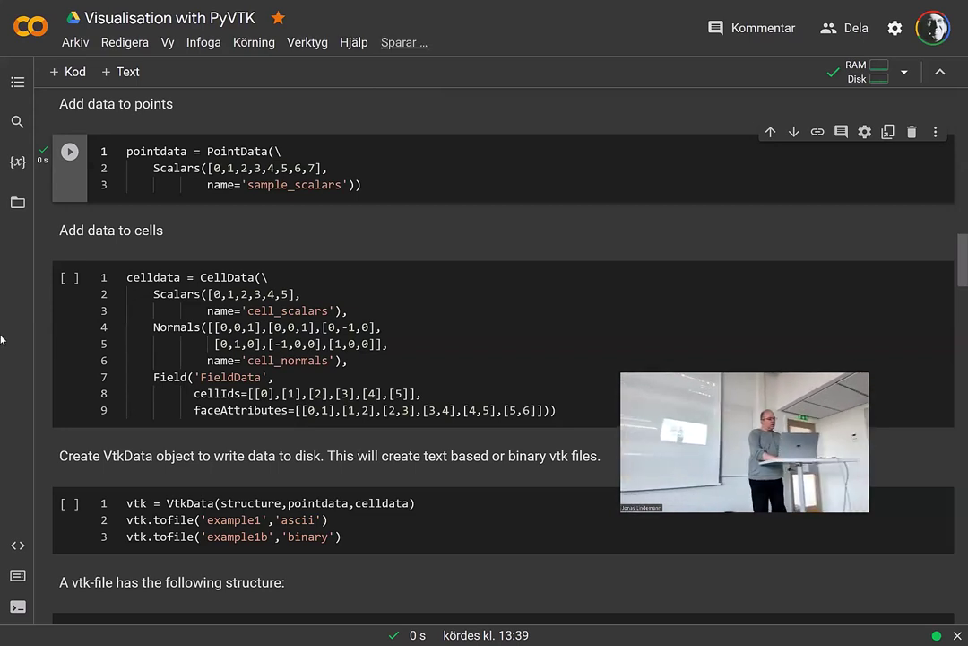
click(70, 278)
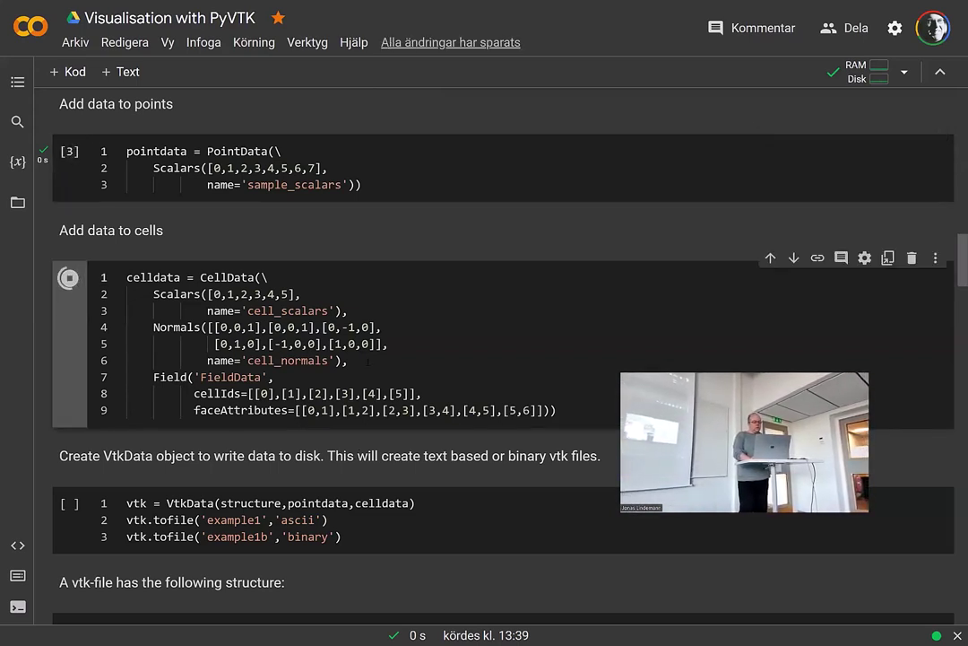
- Write the VtkData object to example1 (ascii) and example1b (binary), and display the contents of example1.vtk
scroll(367, 362, down, 1)
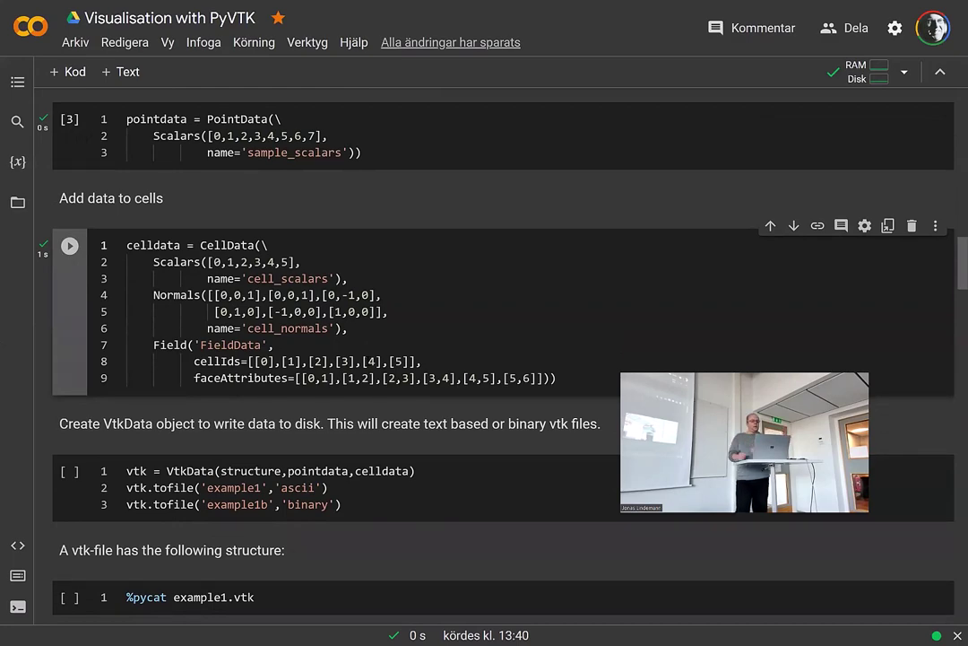
scroll(368, 363, down, 5)
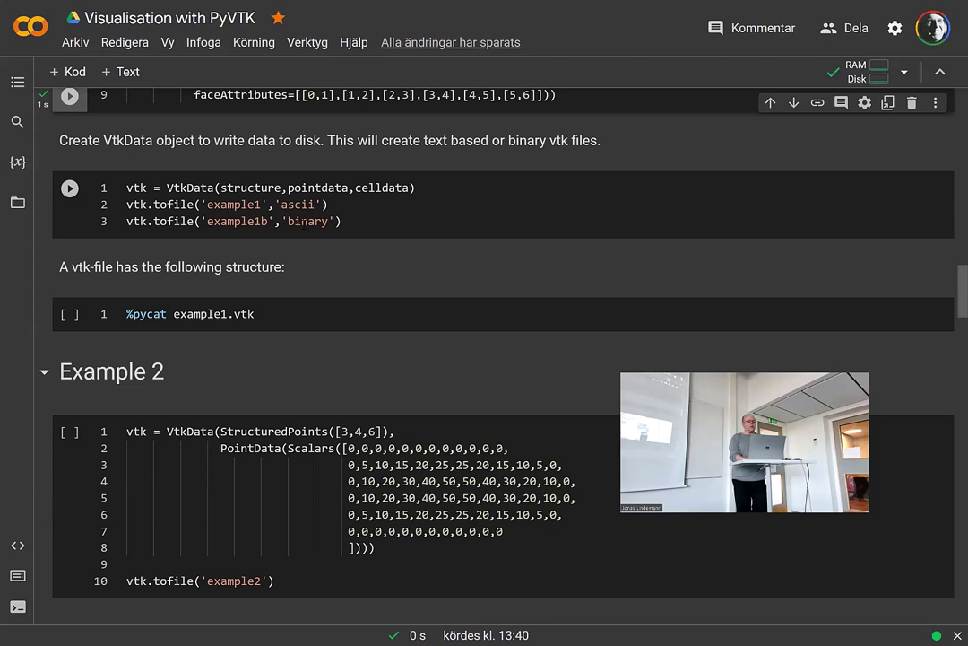
click(70, 189)
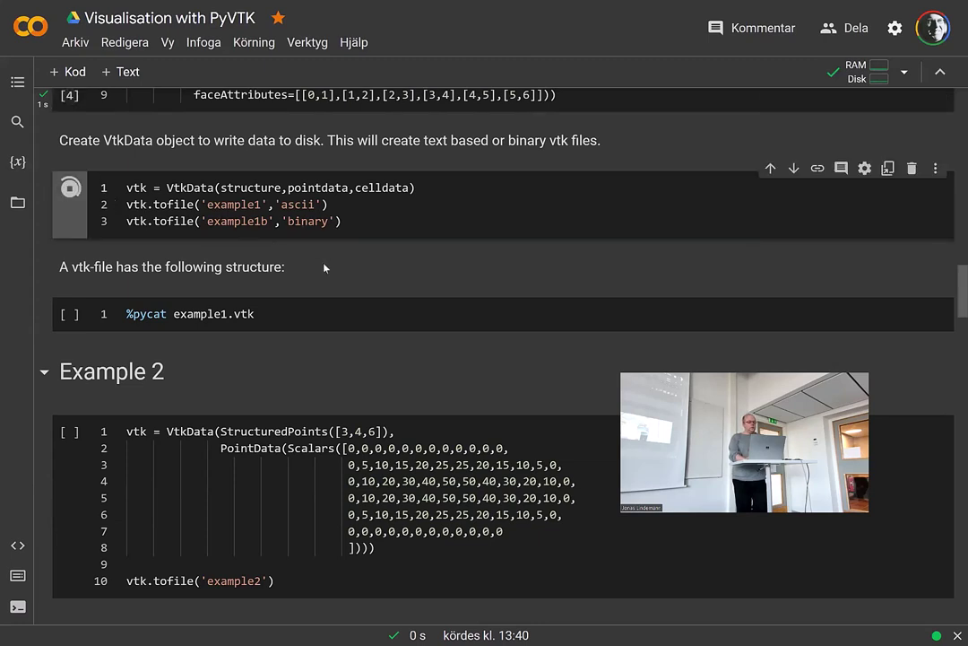
click(69, 314)
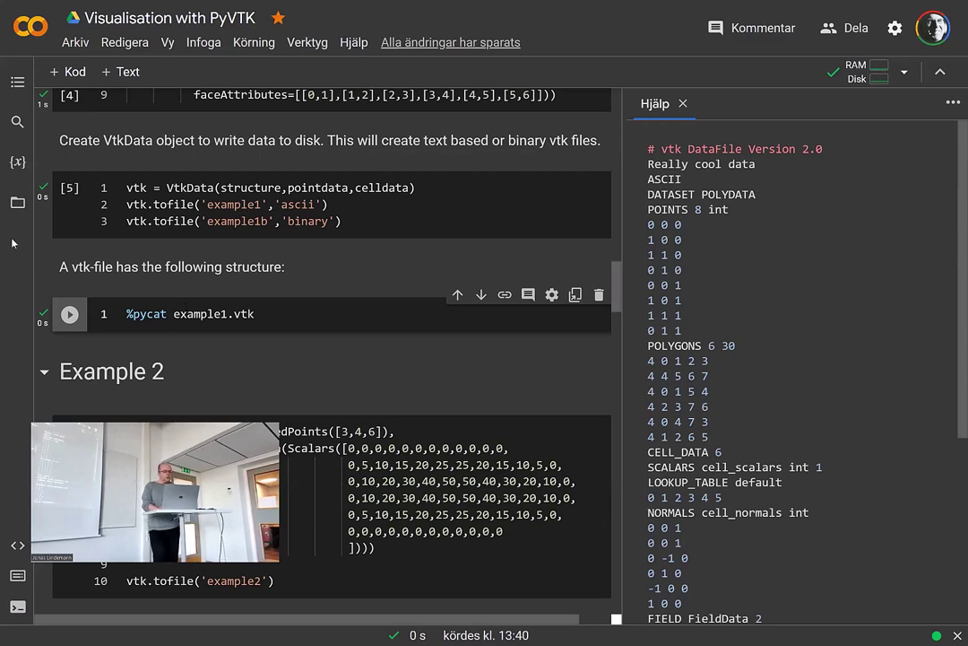
- Download example1.vtk from the notebook's session files to the local computer
click(17, 202)
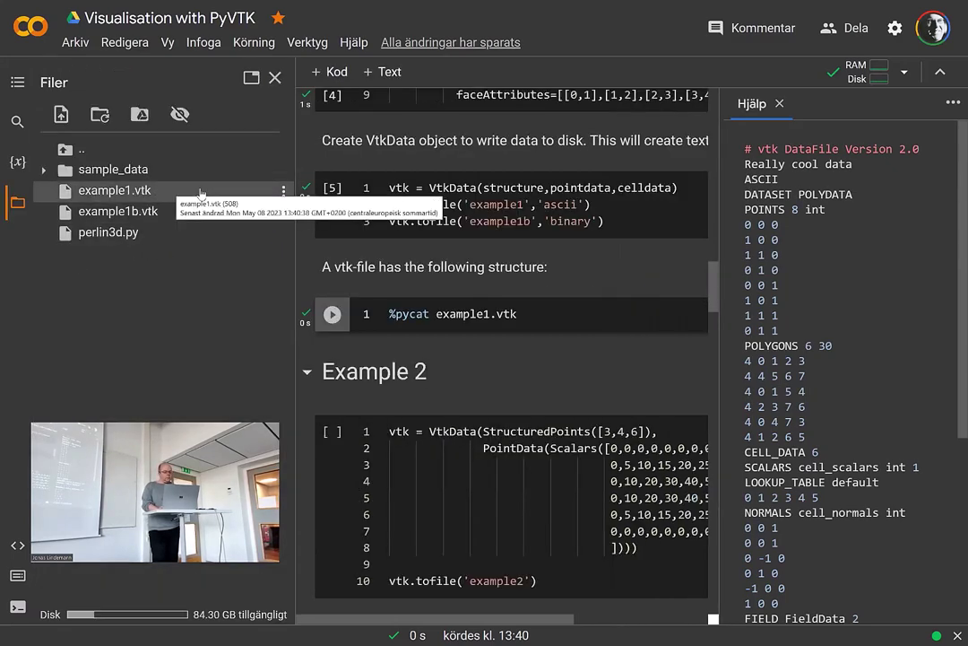
click(282, 194)
click(272, 199)
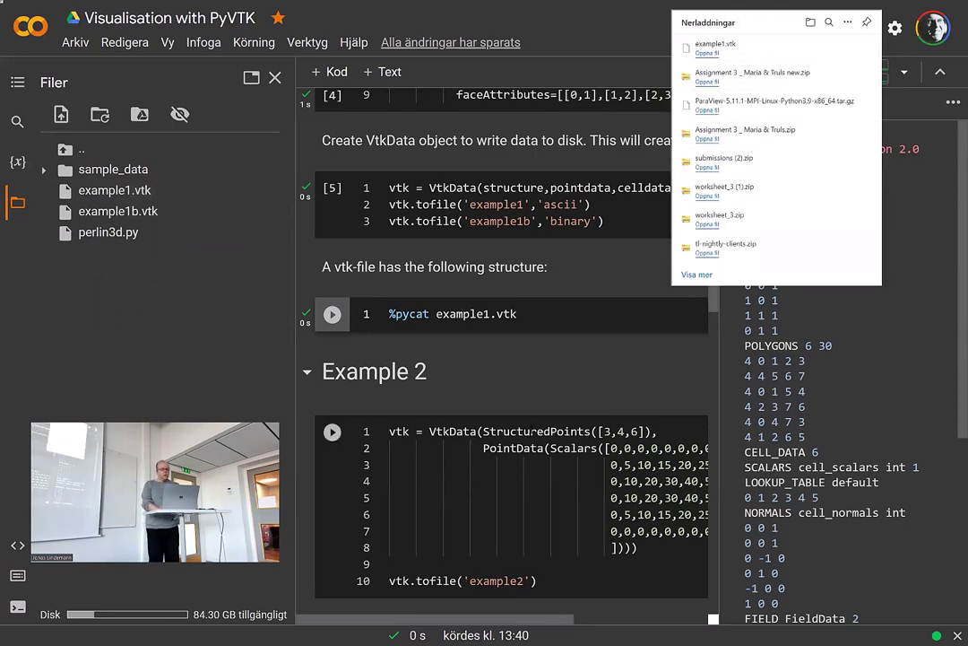
- Switch from the Colab notebook to the ParaView window
key(alt+Tab)
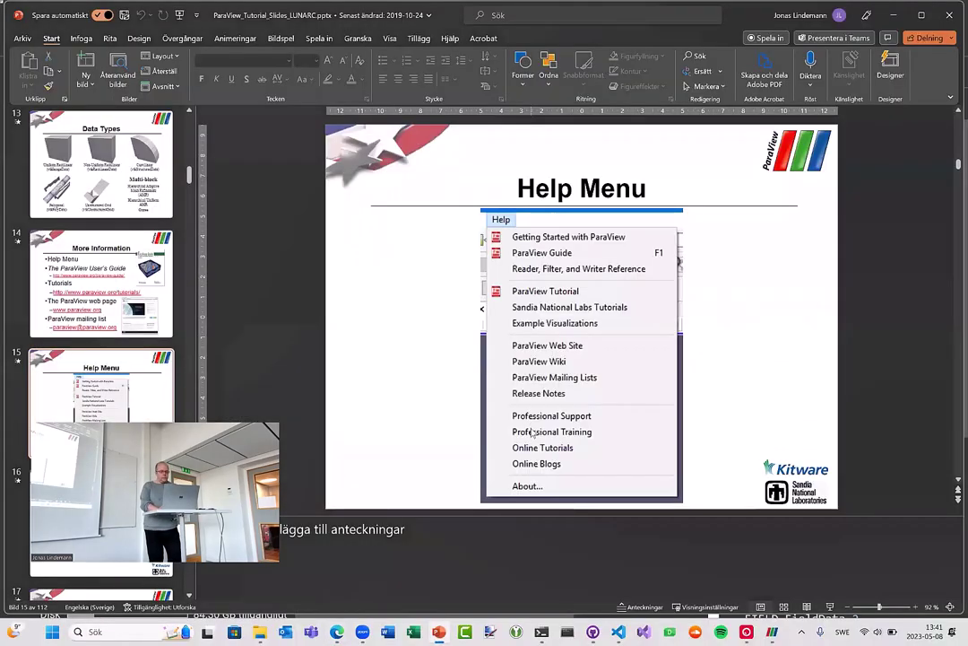
key(alt+Tab)
key(alt+Tab)
key(alt+Tab)
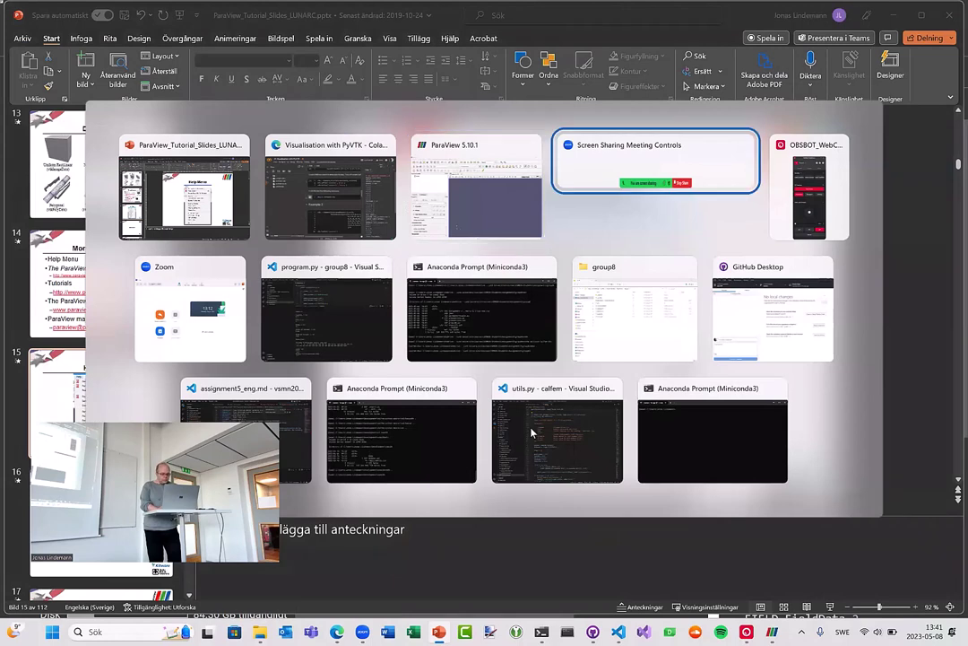
key(alt+shift+Tab)
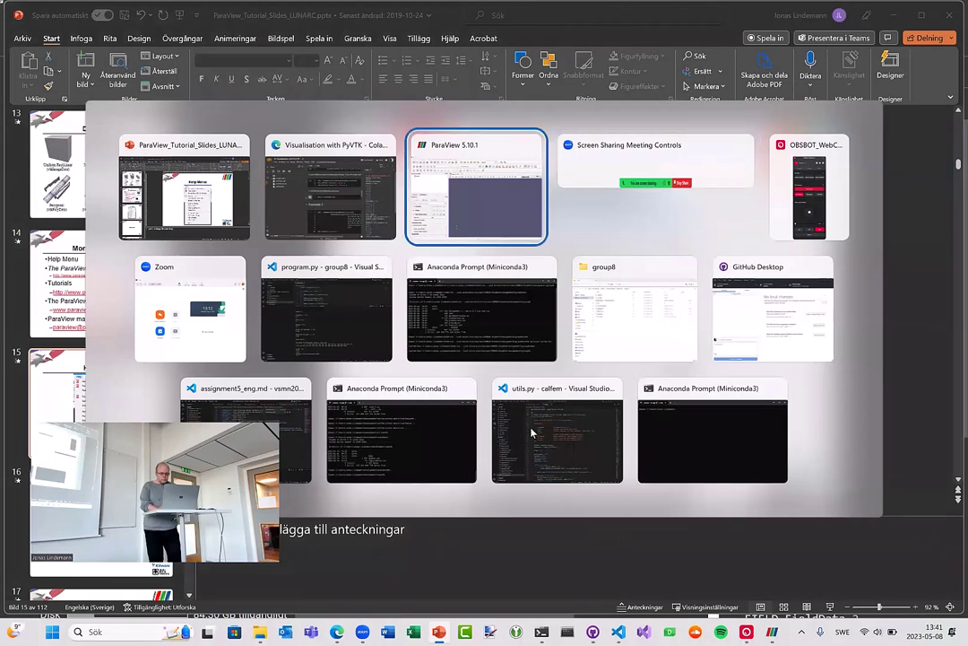
key(alt+Tab)
key(alt+Tab)
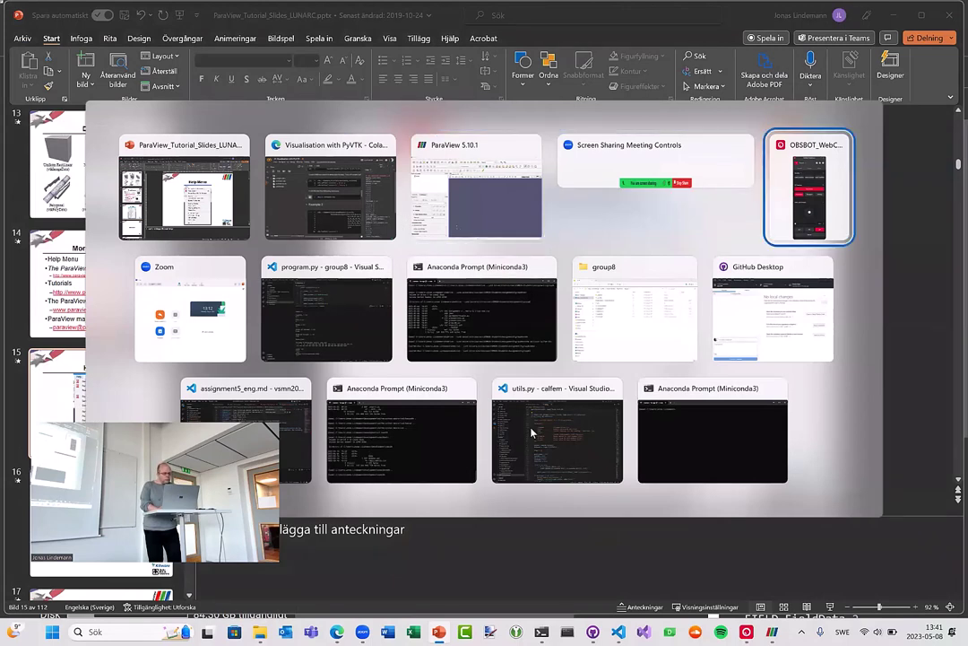
key(alt+shift+Tab)
key(alt+shift+Tab)
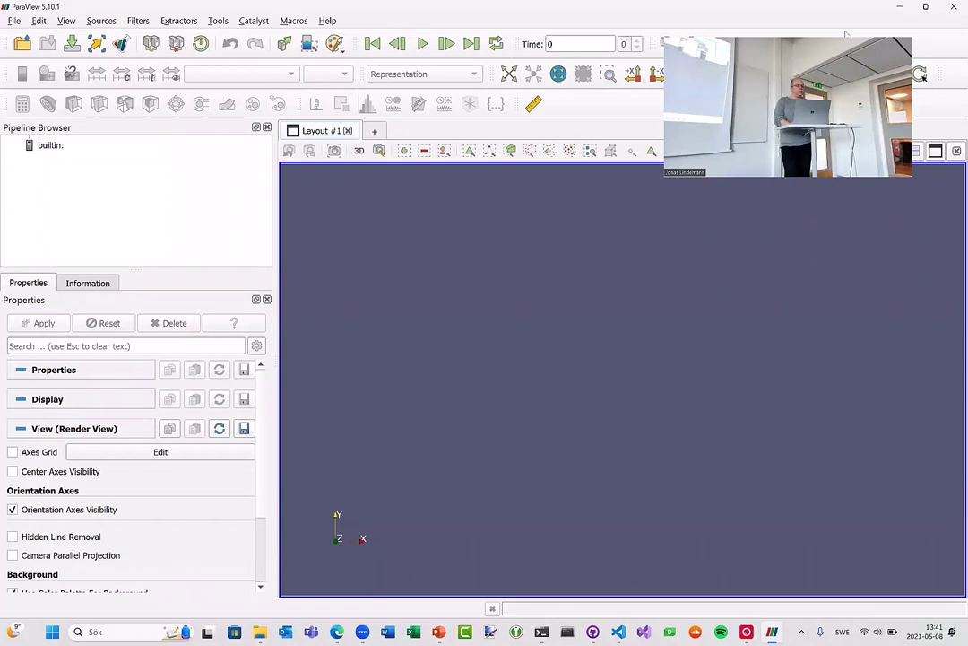
- Open example1.vtk from the user's Downloads folder and apply the reader to render it
click(22, 45)
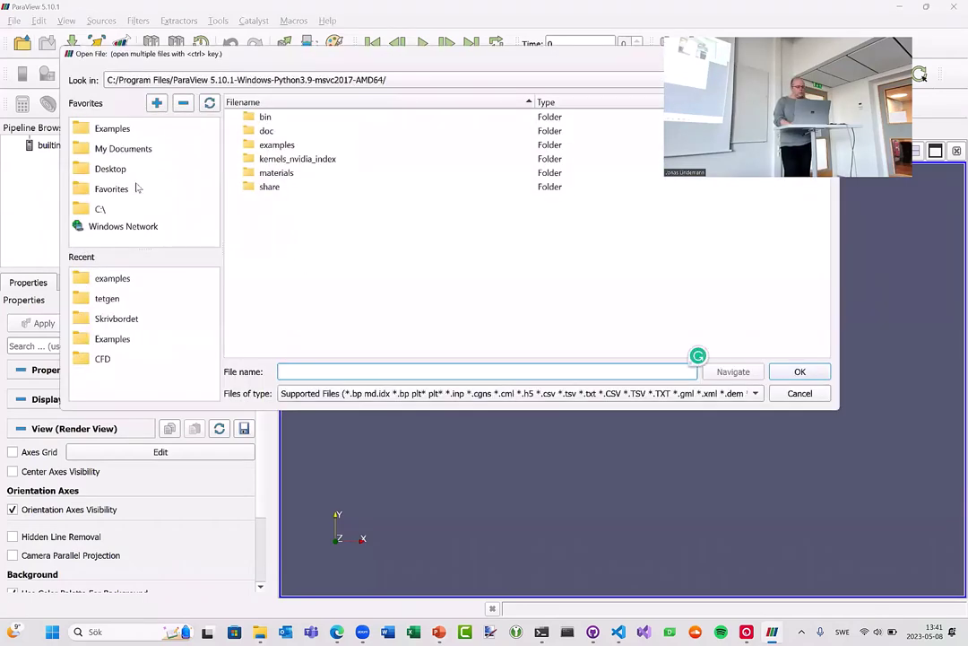
click(99, 212)
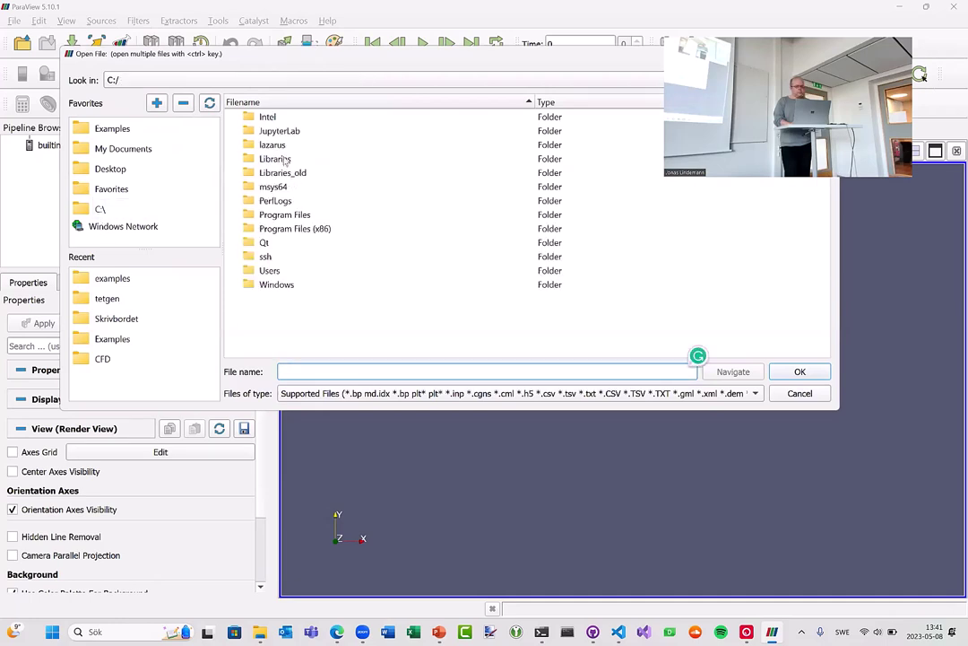
double_click(269, 277)
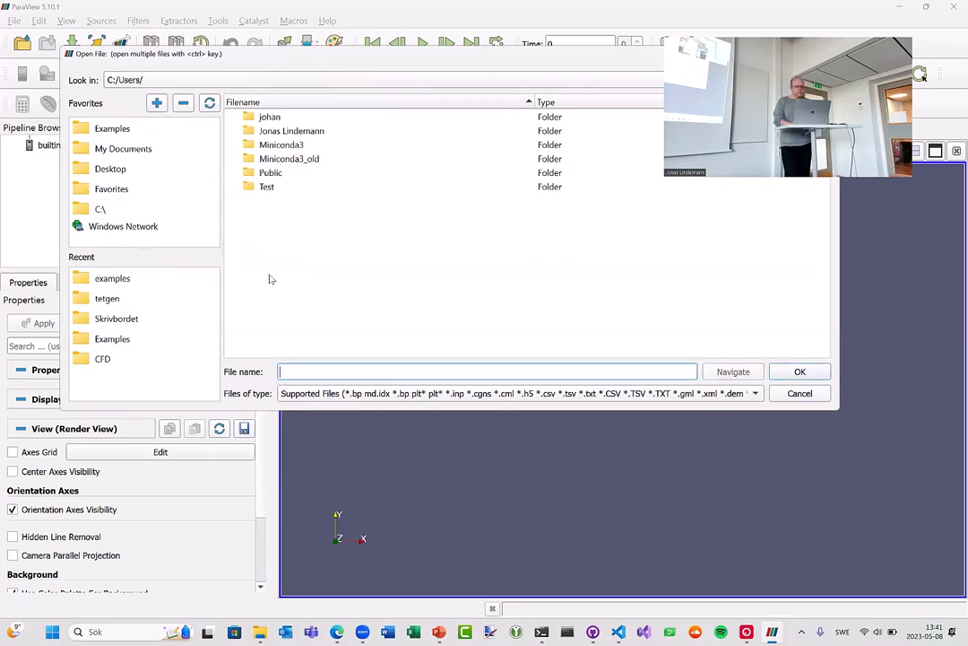
double_click(282, 132)
scroll(288, 286, down, 2)
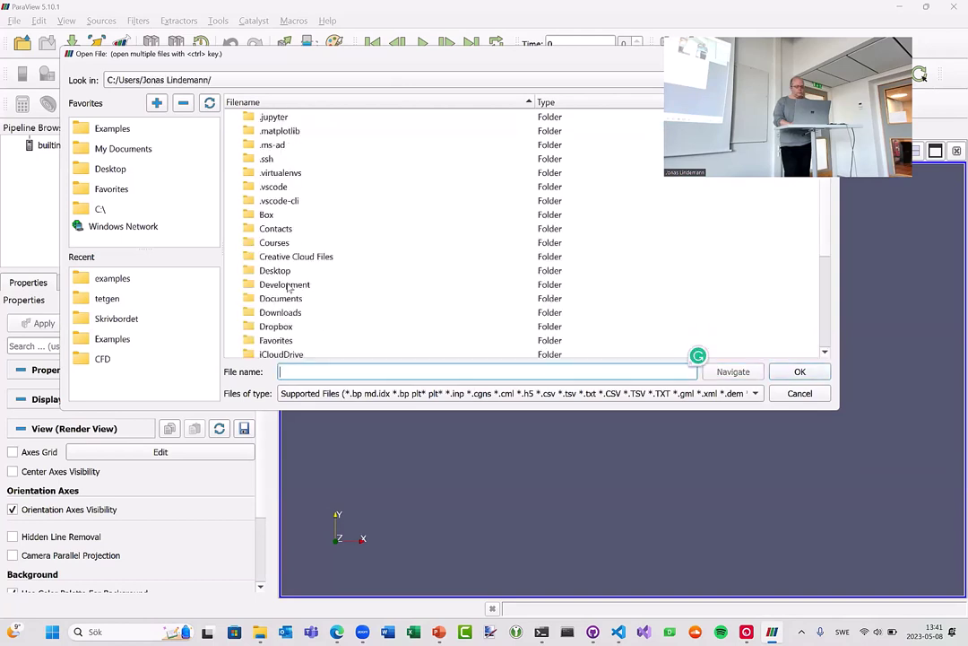
double_click(280, 312)
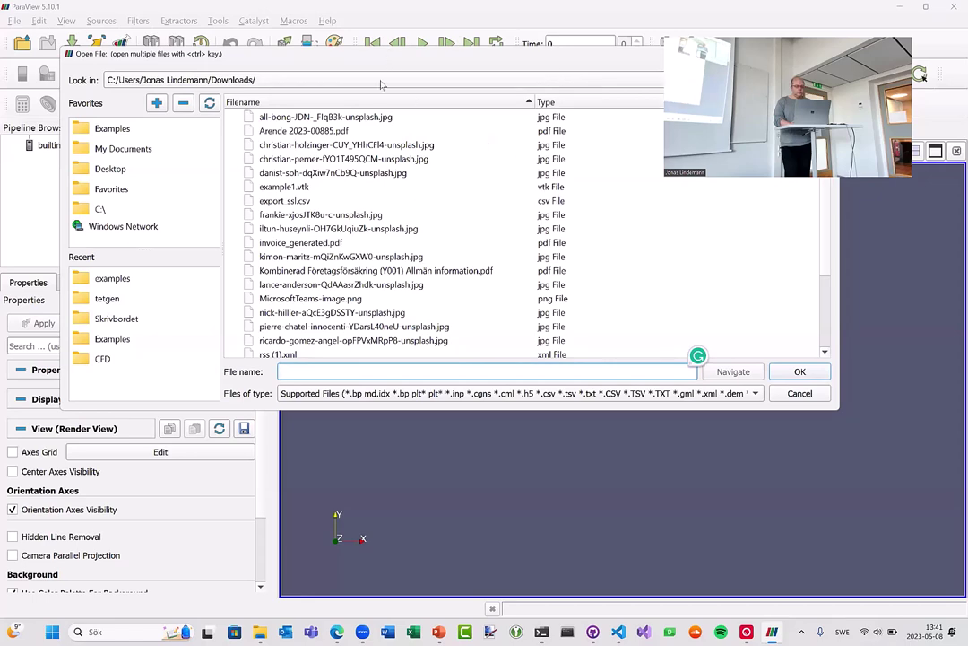
drag(390, 55, 362, 193)
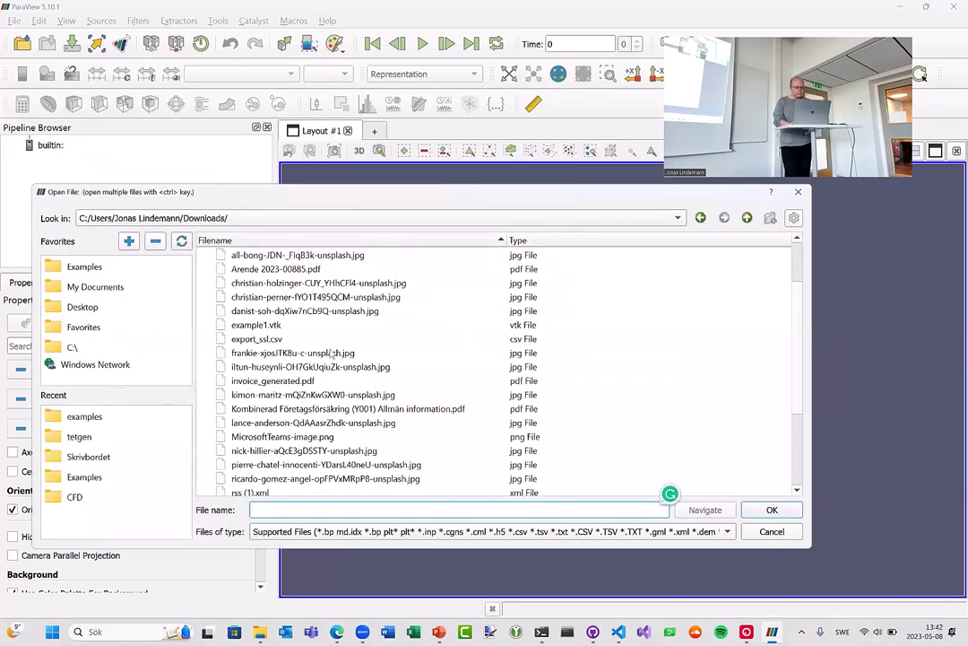
click(272, 327)
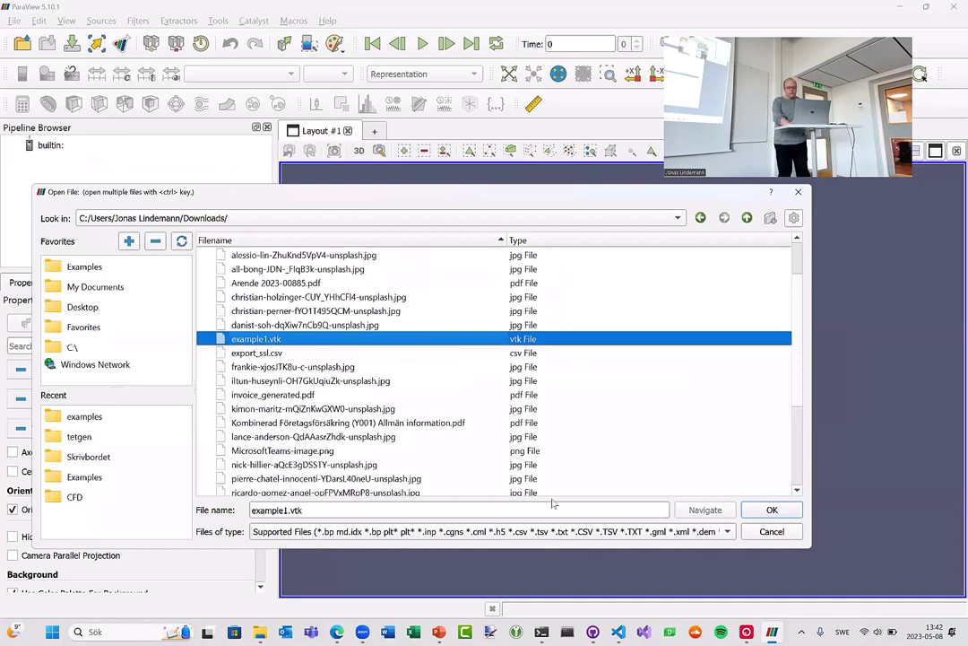
scroll(466, 425, up, 1)
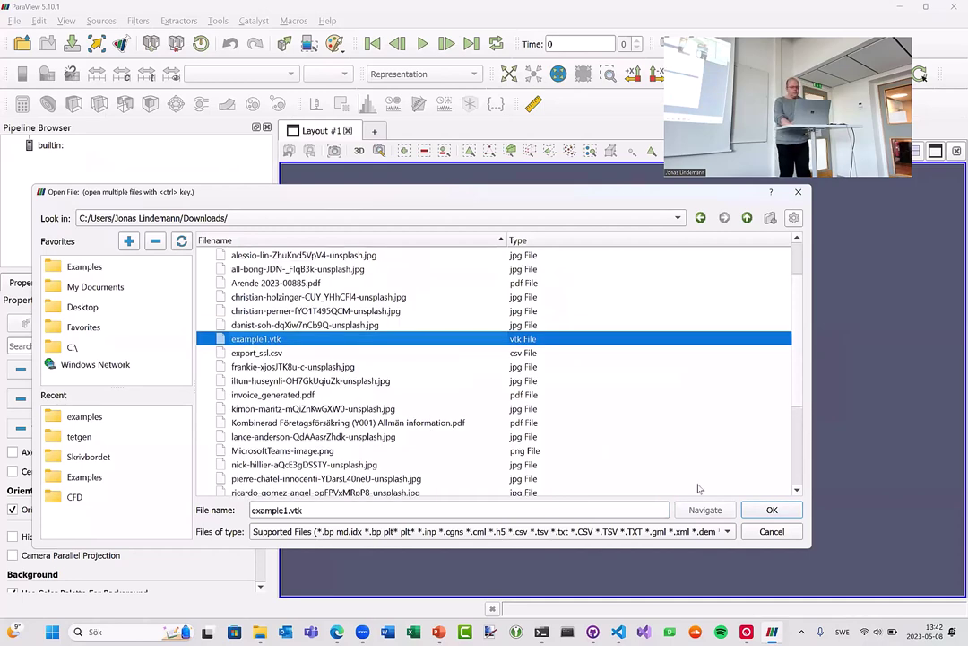
click(769, 508)
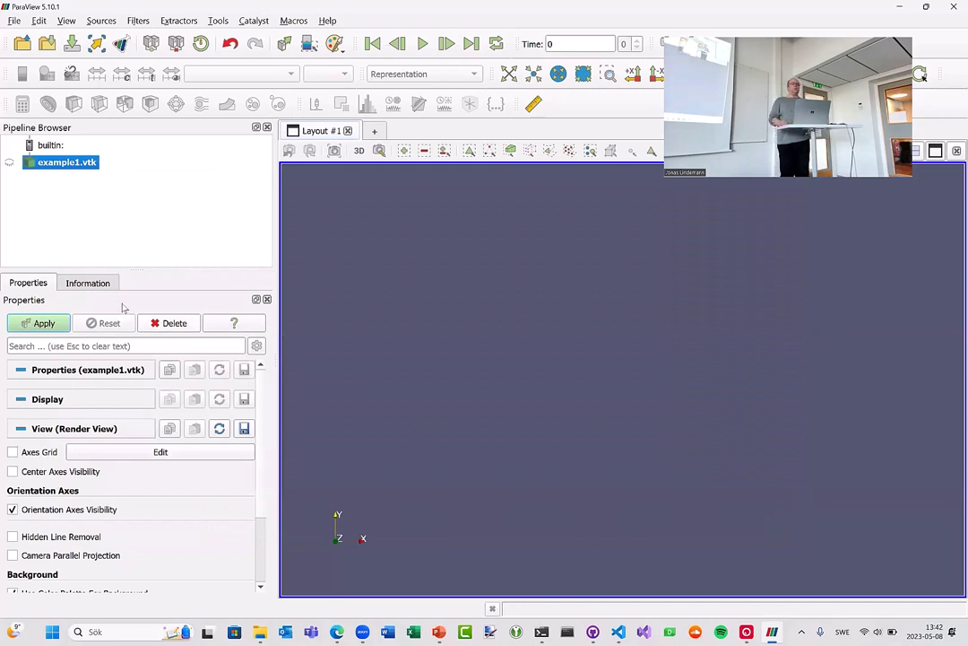
click(44, 324)
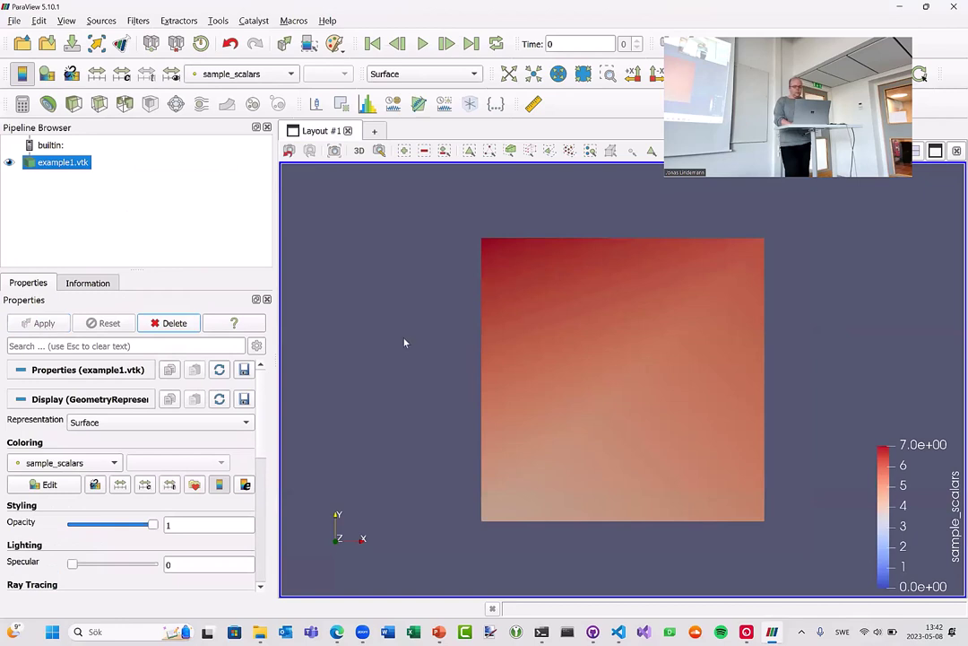
- Color the example1.vtk cube by the cellIds array and inspect its faces
mouse_move(625, 413)
mouse_down()
mouse_move(672, 430)
mouse_move(635, 412)
mouse_up()
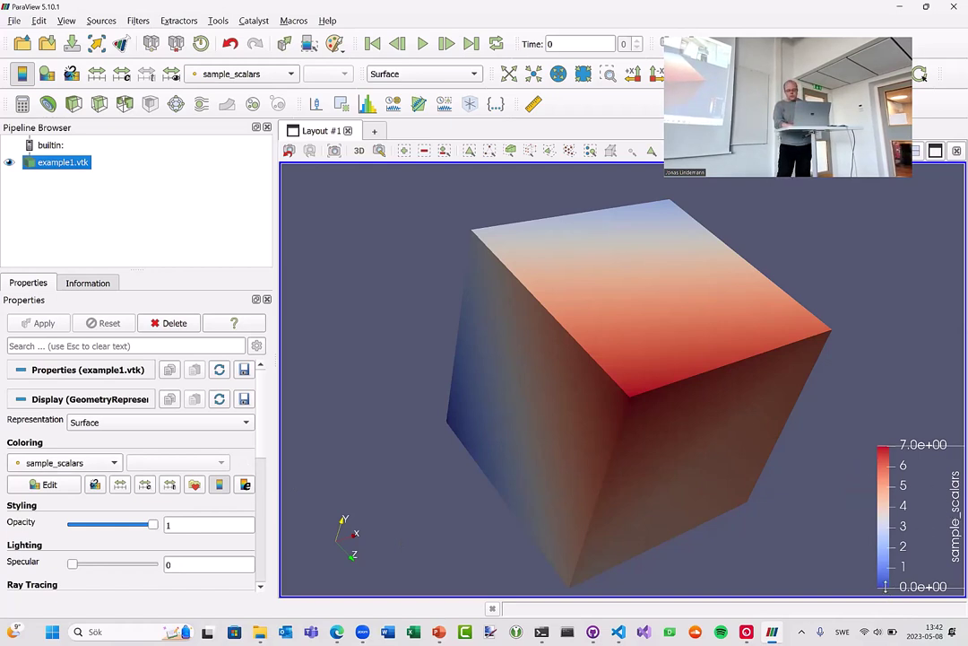
drag(532, 325, 477, 381)
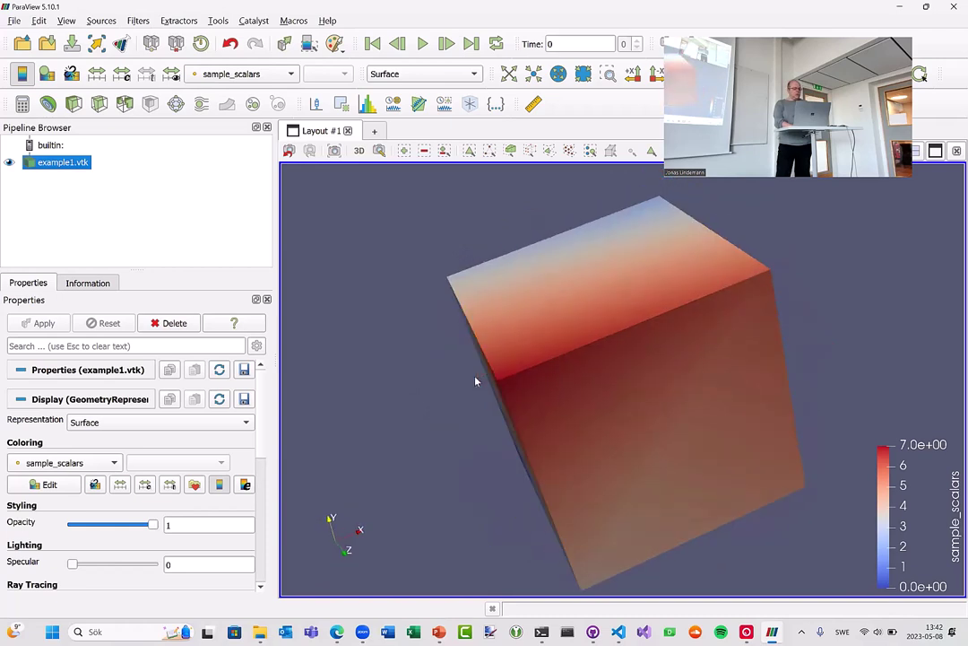
click(90, 465)
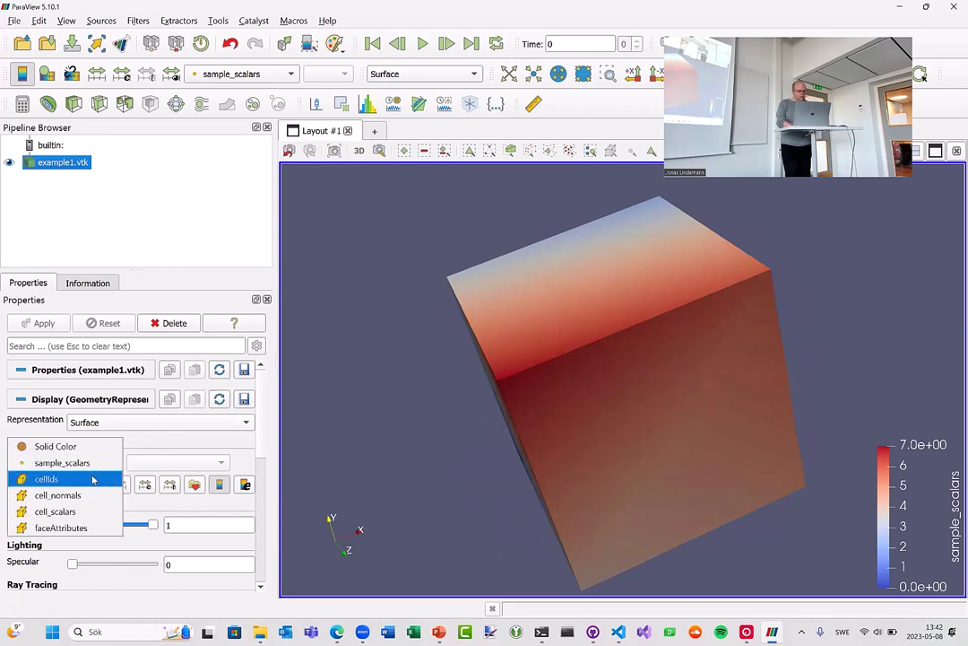
click(80, 483)
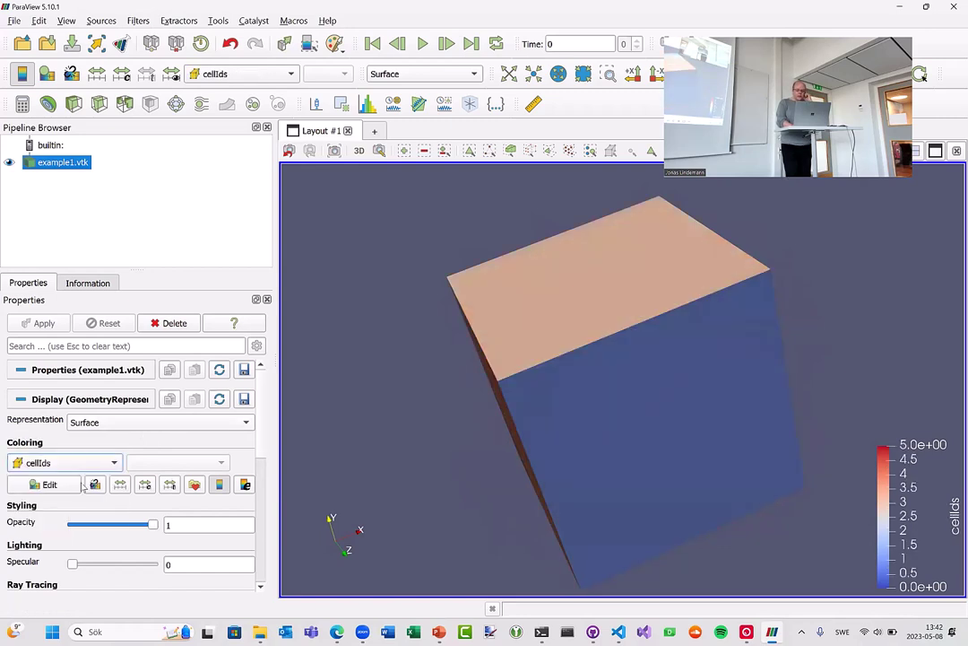
drag(484, 411, 374, 326)
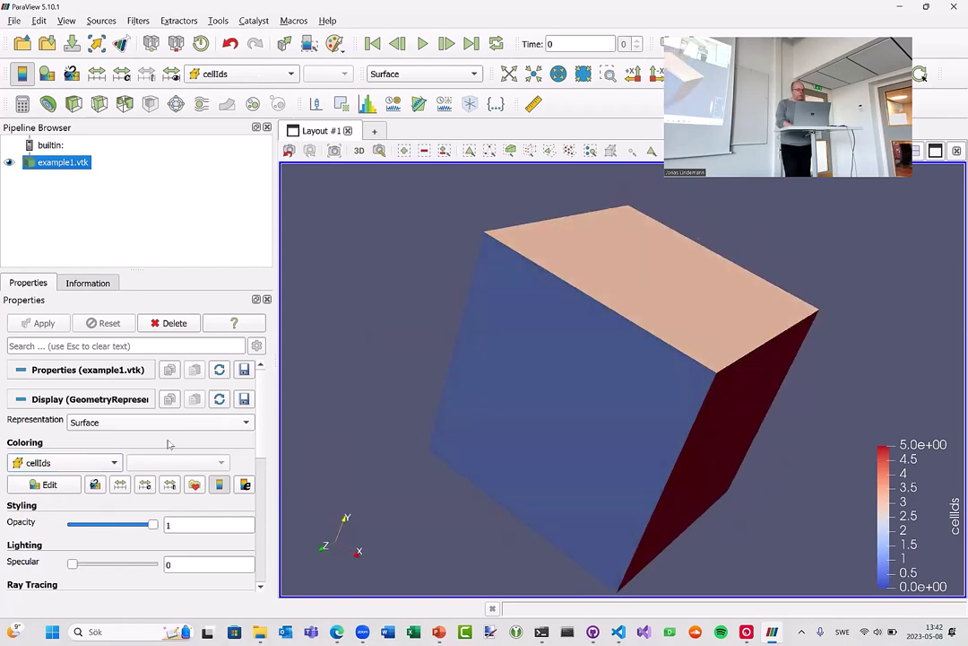
- Color the cube by the cell_scalars array and view it from another side
click(90, 463)
click(85, 495)
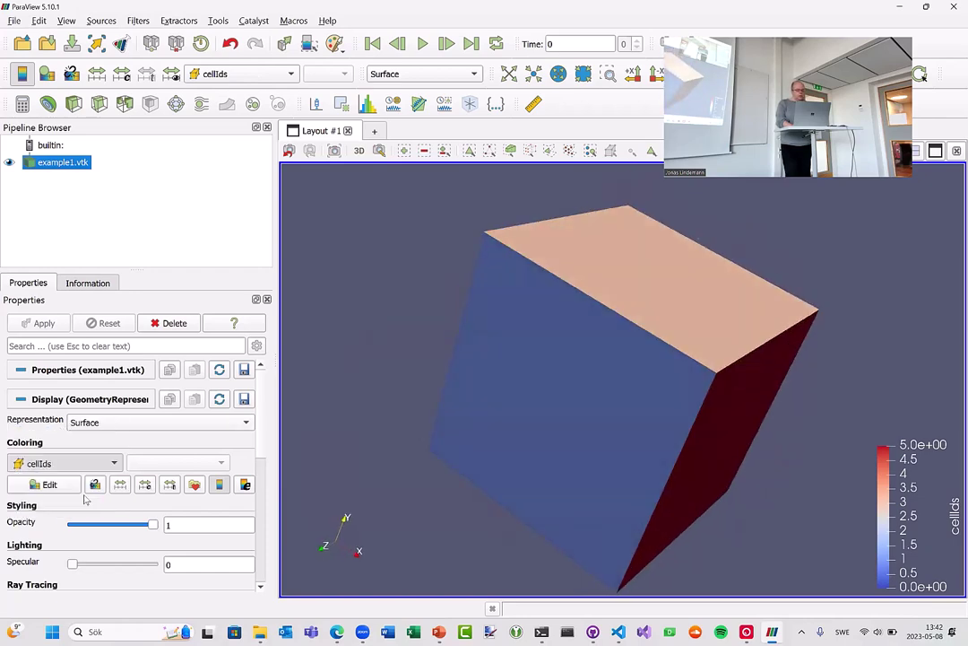
drag(654, 339, 240, 284)
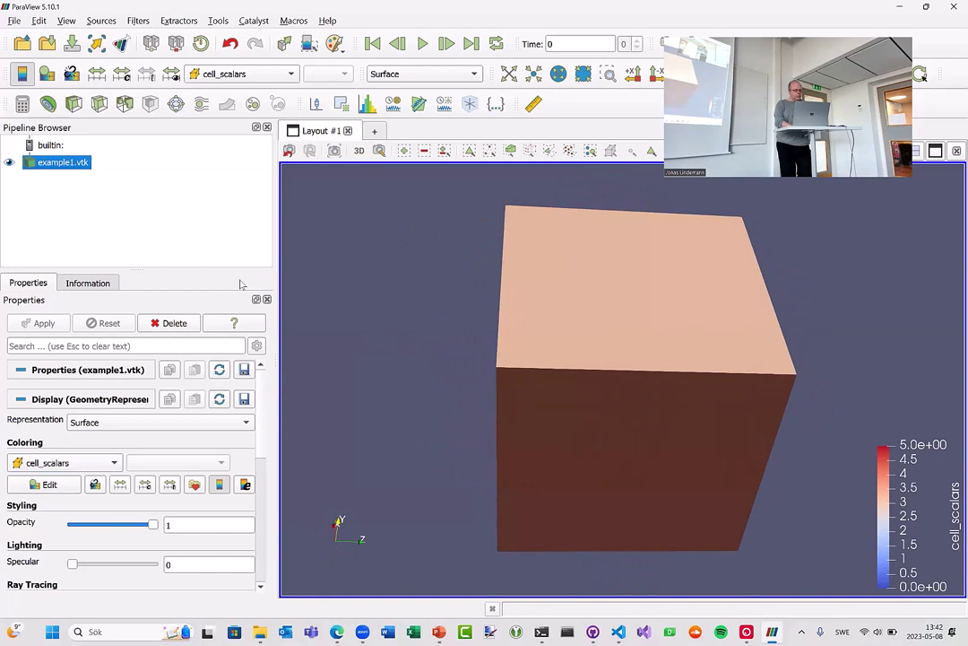
- Set the cube's coloring back to the sample_scalars point array and inspect the color gradient
click(75, 466)
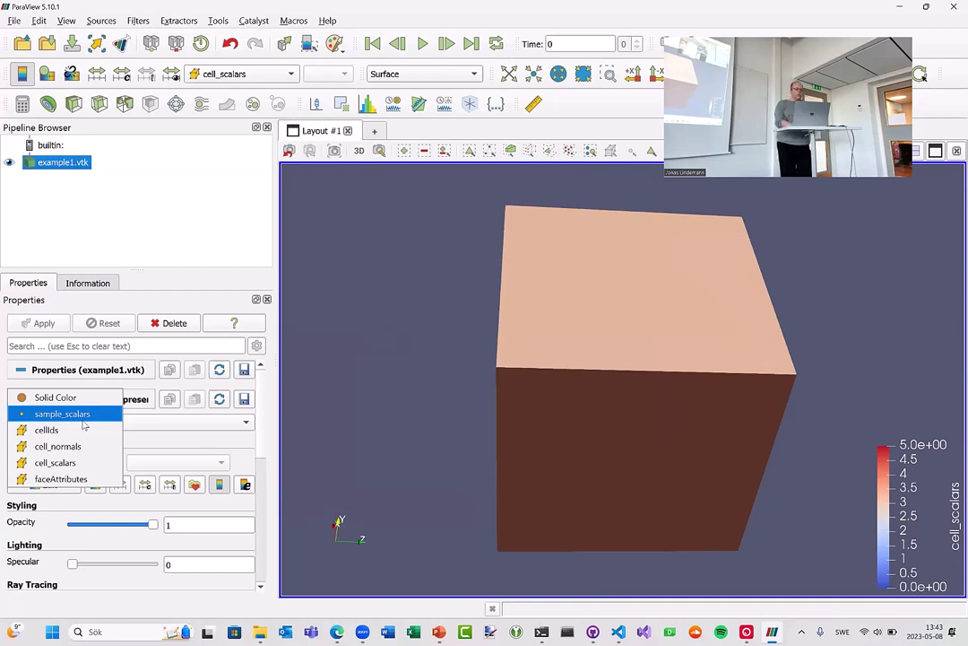
click(83, 422)
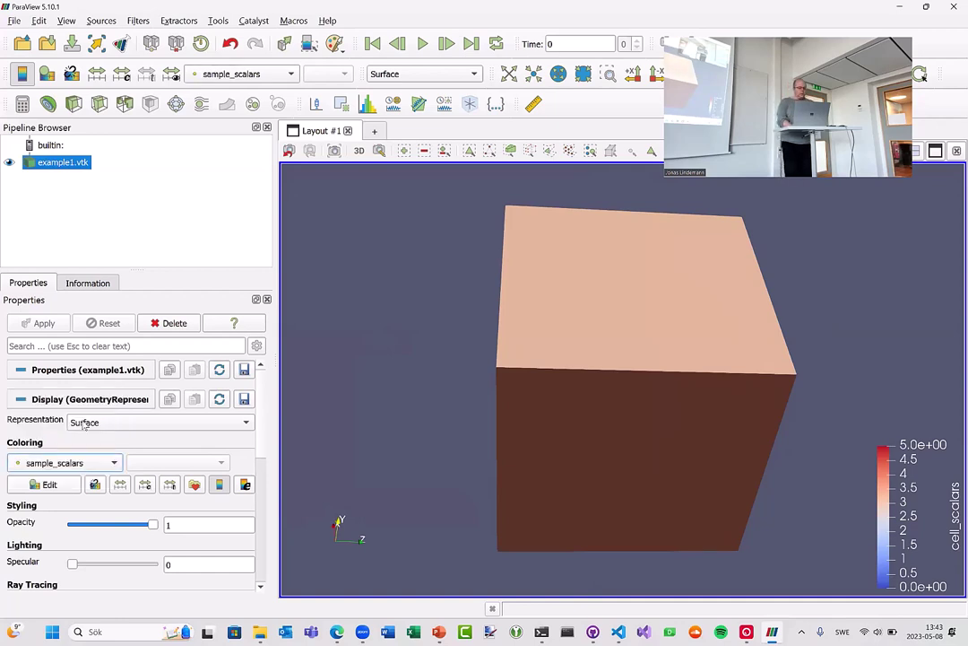
drag(579, 396, 553, 380)
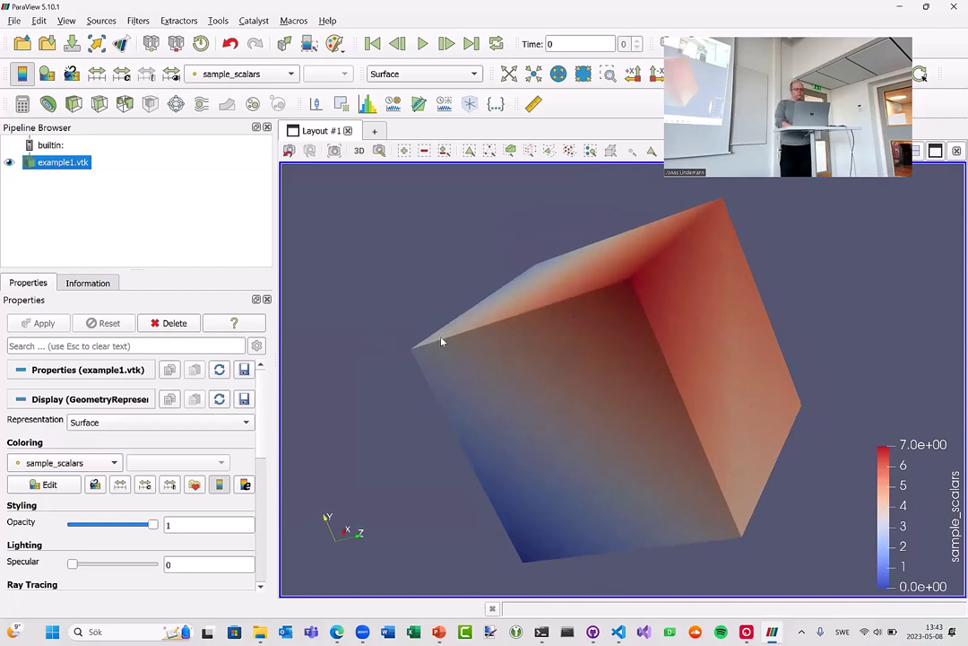
- Reset the ParaView session to clear the loaded example1.vtk from the pipeline
key(super+Tab)
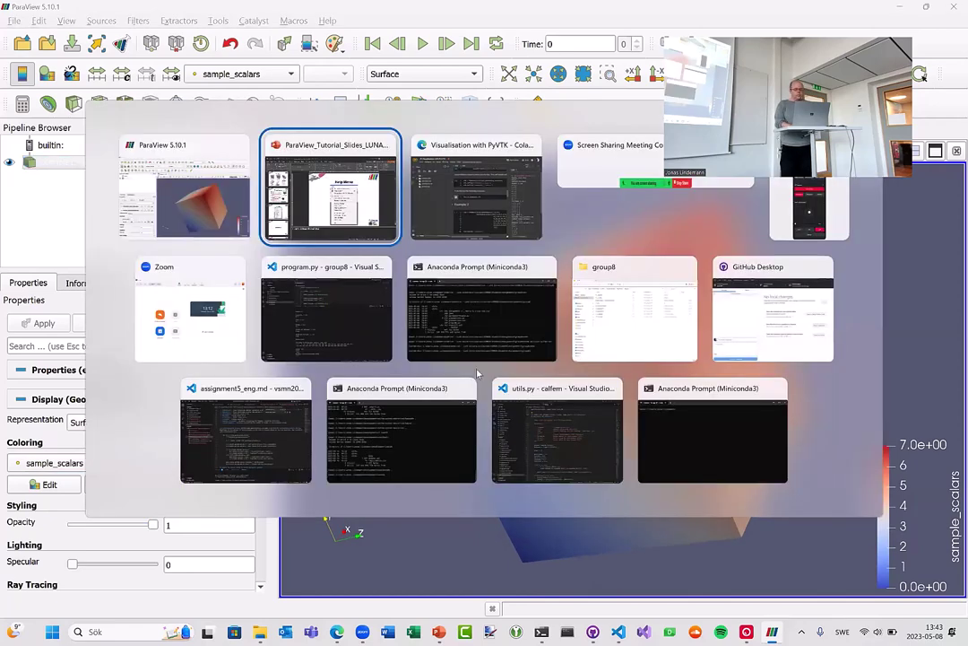
key(Left)
key(Return)
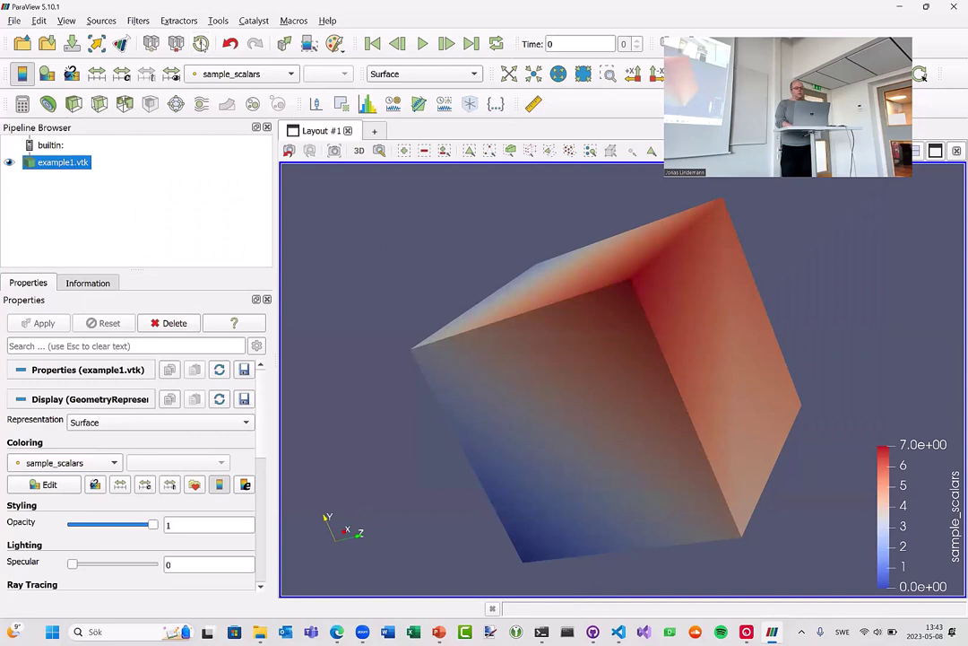
key(ctrl+Delete)
click(487, 346)
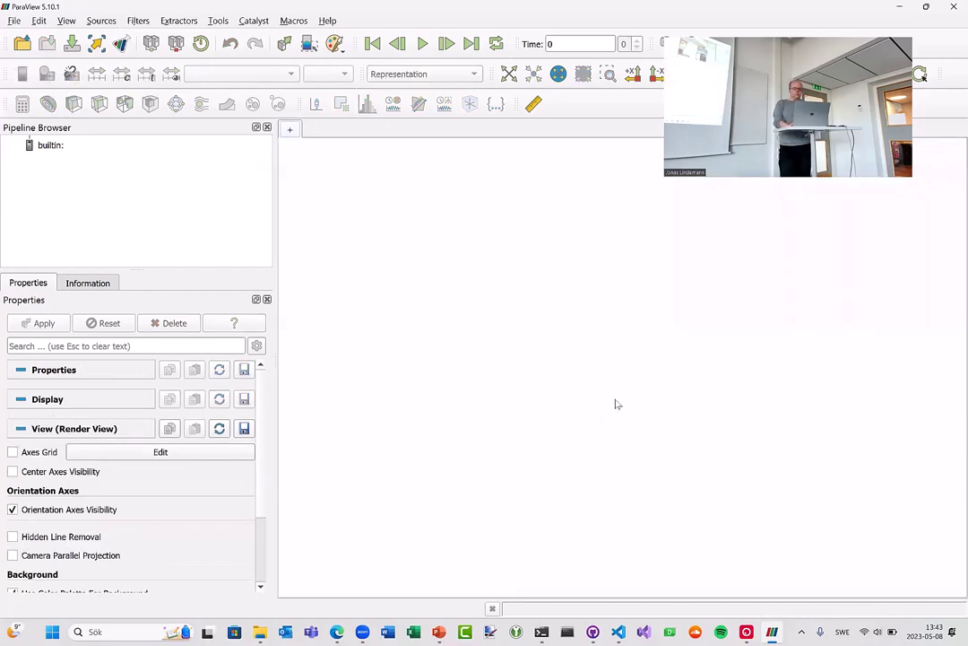
- Return to the Colab notebook and run the Example 2 cell that writes StructuredPoints([3,4,6]) with scalar point data to example2
key(alt+Tab)
key(alt+Tab)
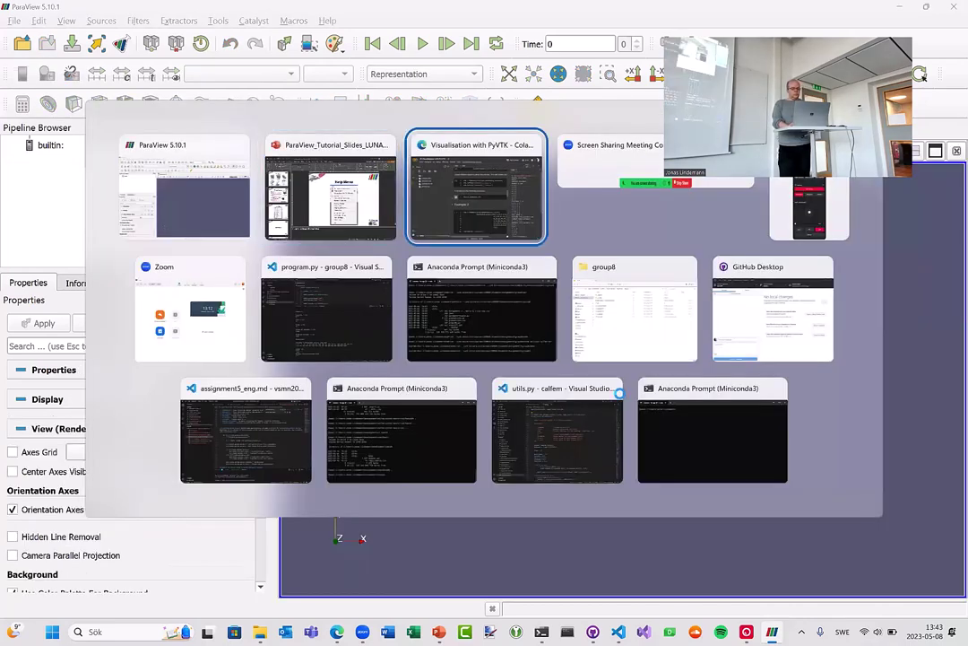
scroll(511, 359, down, 1)
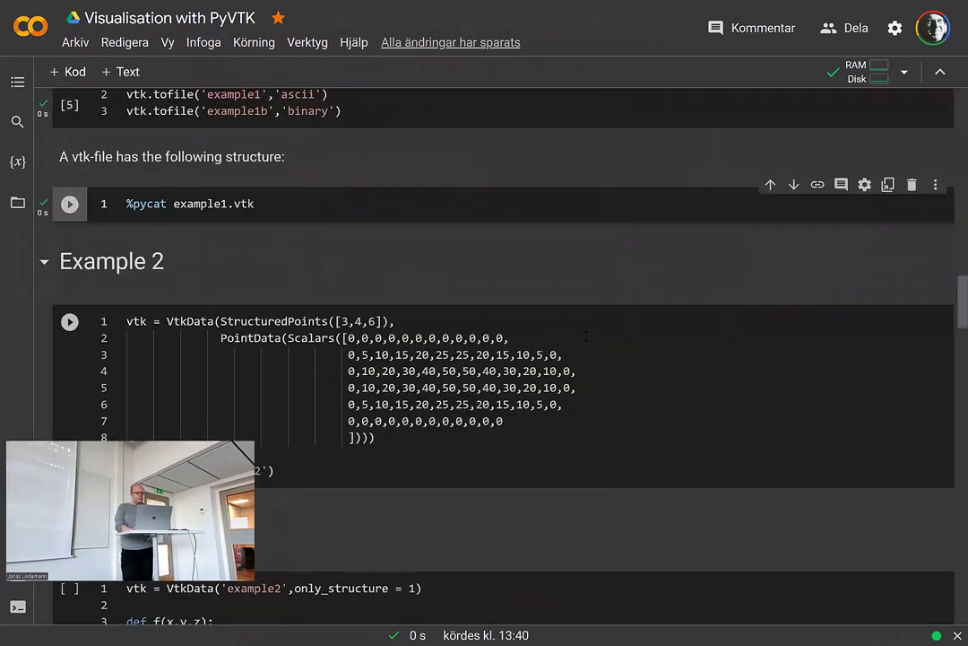
scroll(585, 335, down, 1)
scroll(585, 336, down, 2)
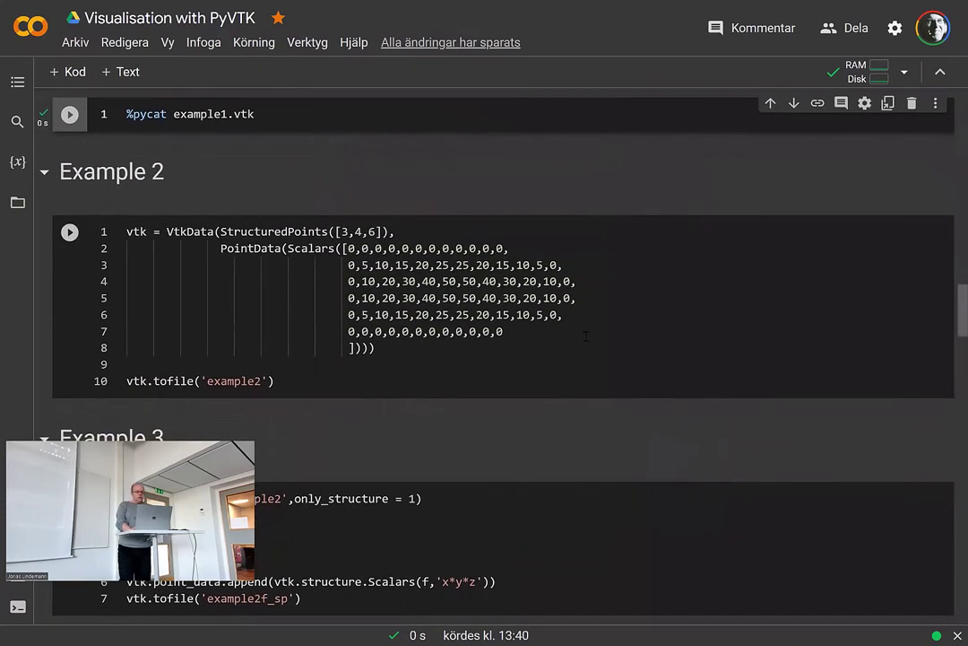
scroll(586, 335, down, 1)
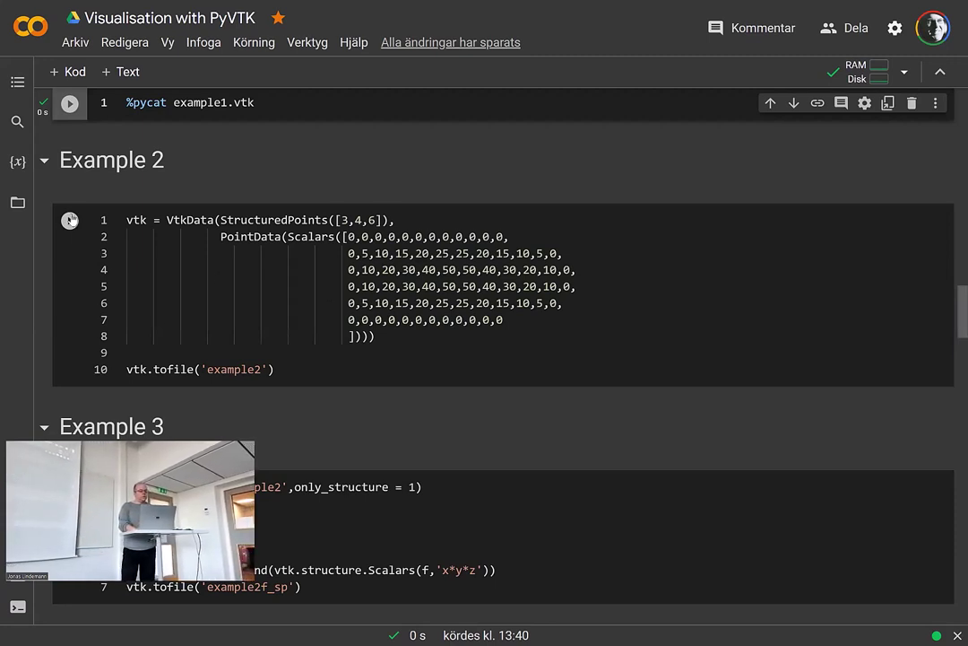
click(250, 341)
key(ctrl+Return)
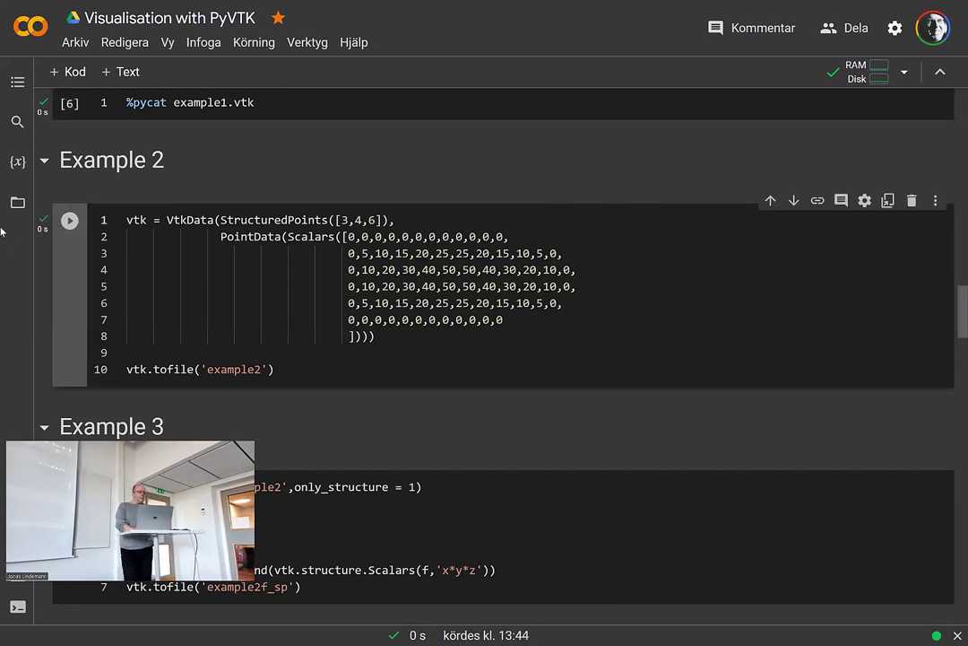
- Download example2.vtk from the notebook's file browser
click(17, 202)
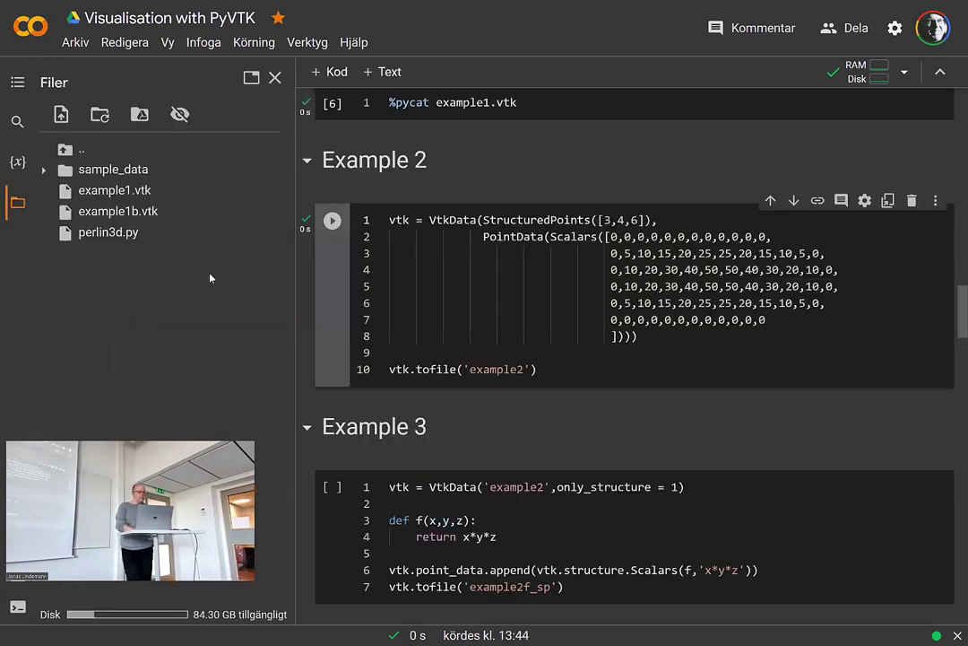
click(284, 232)
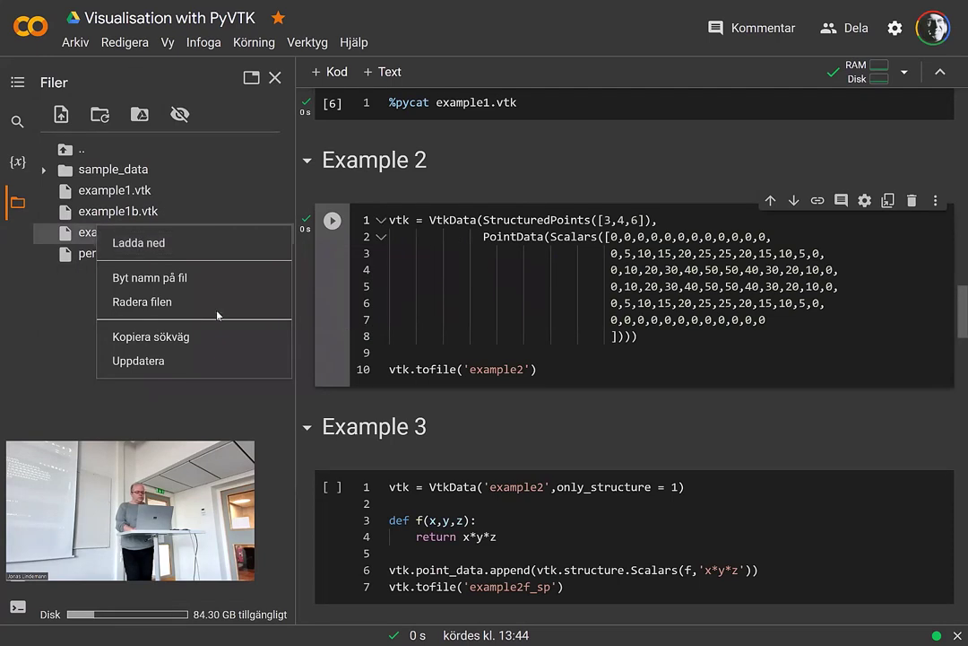
click(179, 247)
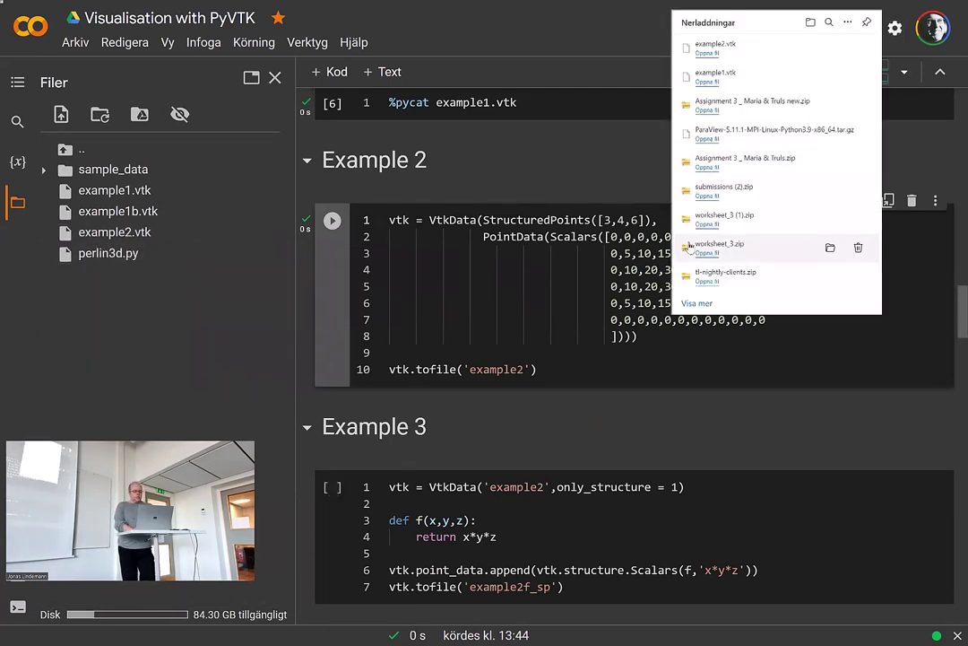
- Switch to ParaView and browse to the Downloads folder for opening a file, with the listing sorted by type
key(alt+Tab)
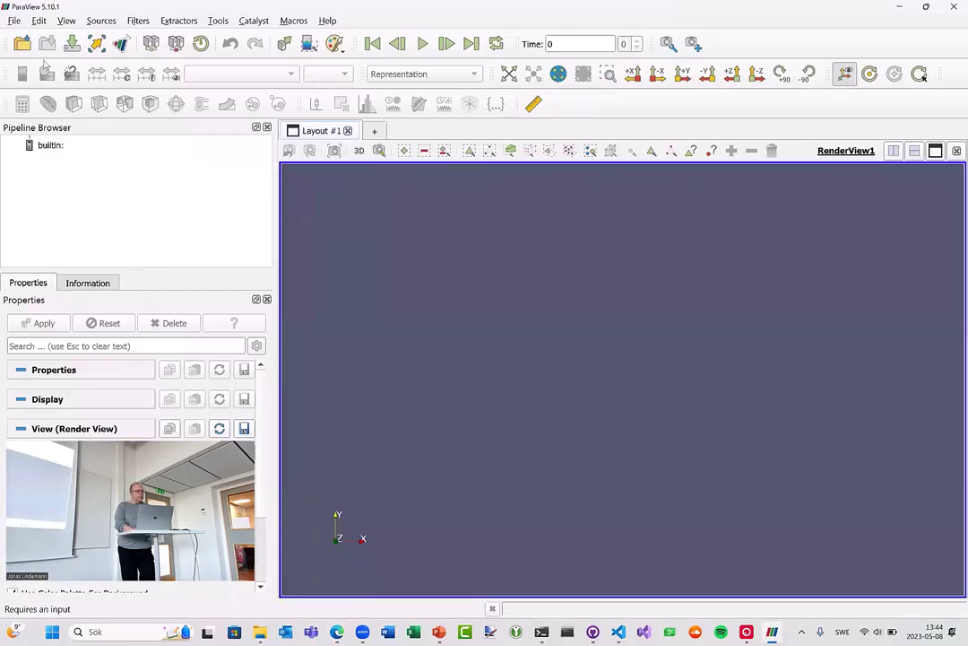
click(22, 43)
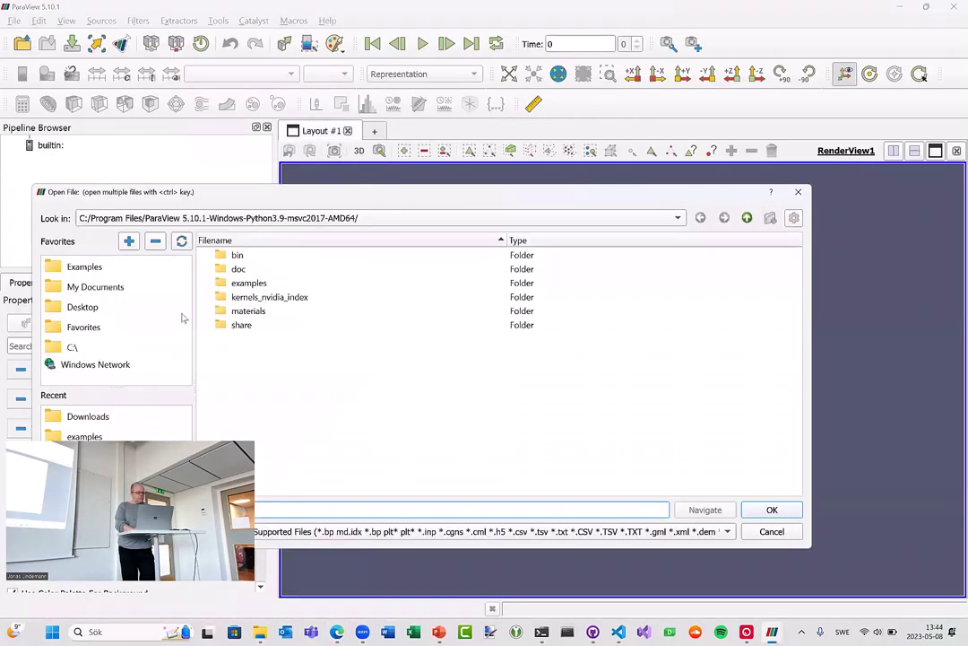
drag(204, 197, 310, 108)
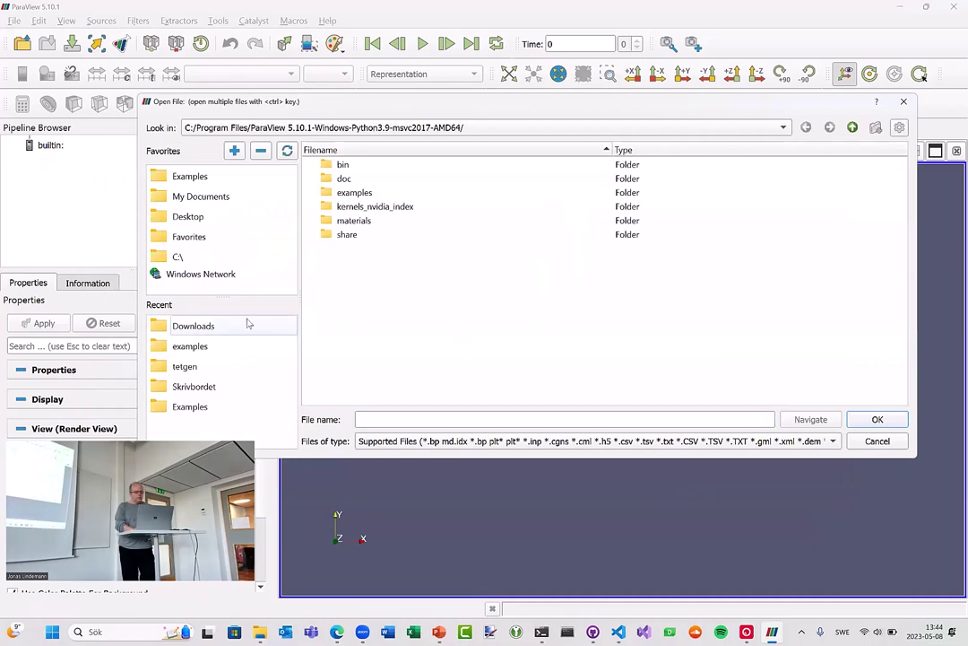
click(211, 328)
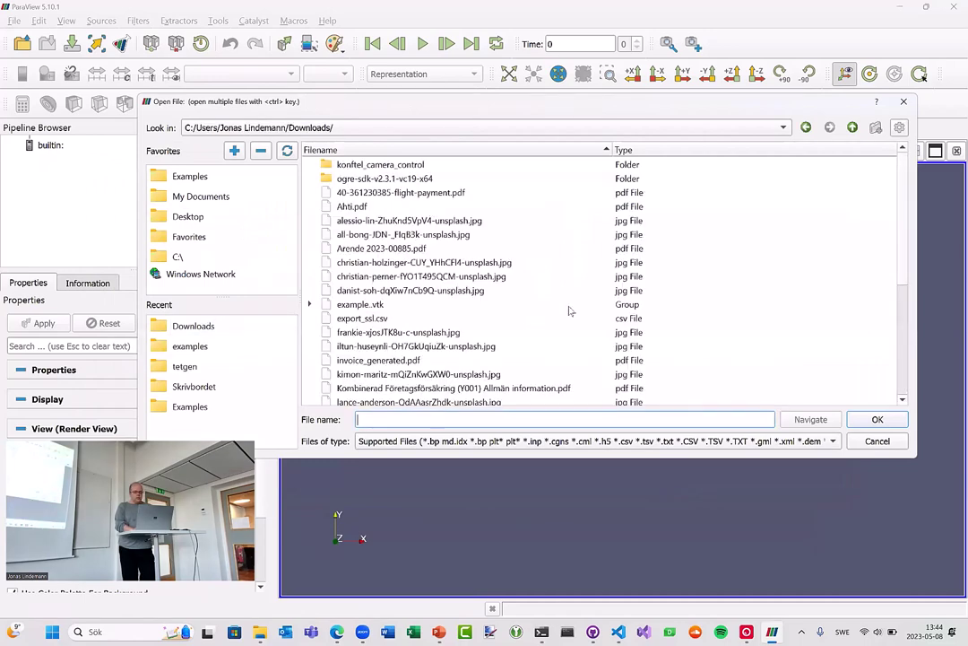
scroll(573, 309, down, 2)
scroll(573, 298, up, 2)
click(643, 151)
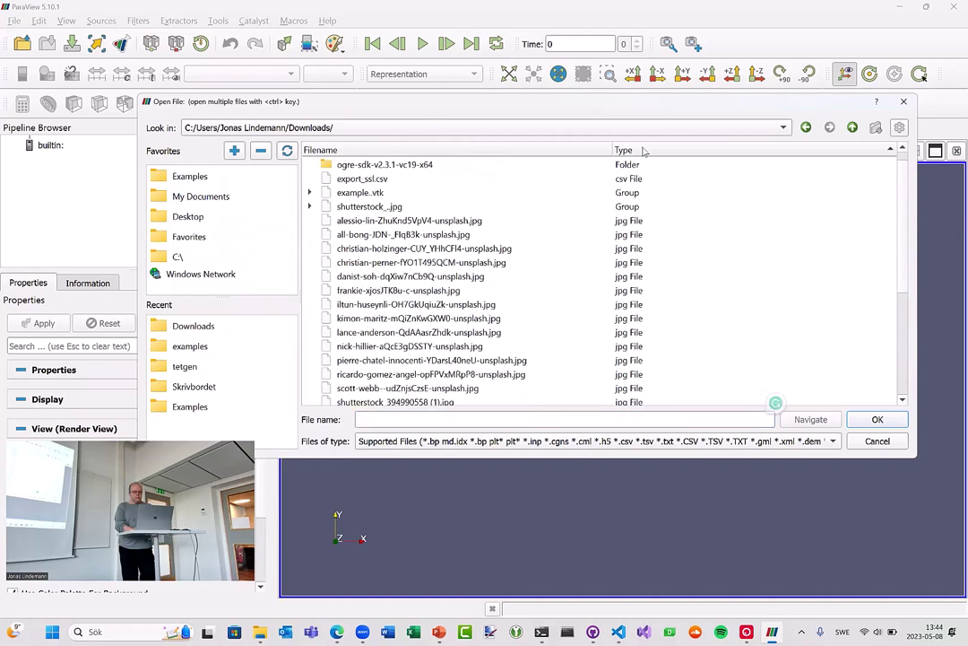
- Open example2.vtk from the example..vtk group and apply it so the dataset is loaded in the render view
scroll(505, 260, down, 3)
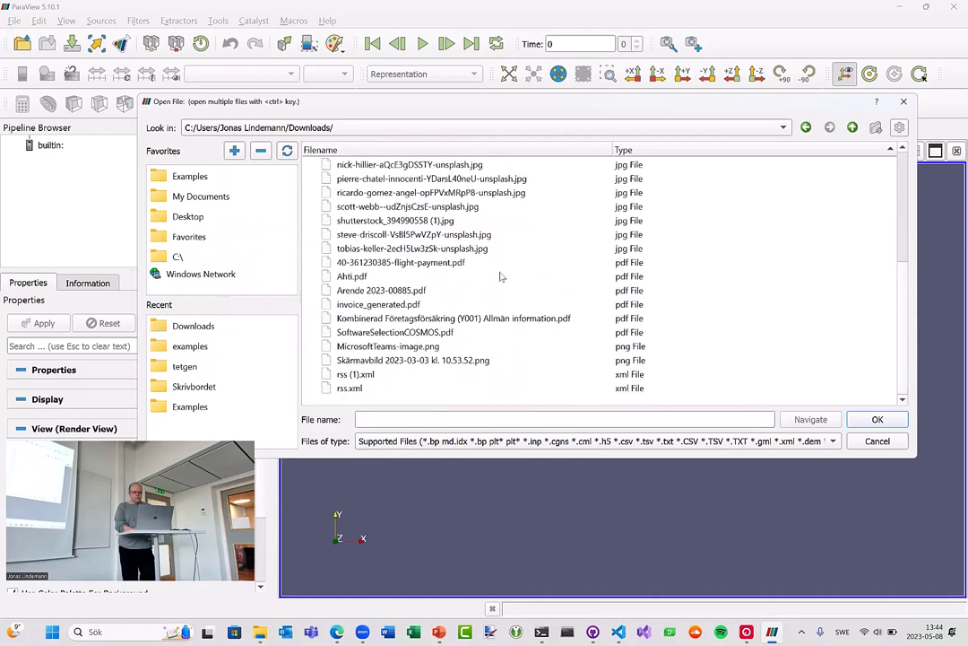
scroll(500, 277, up, 5)
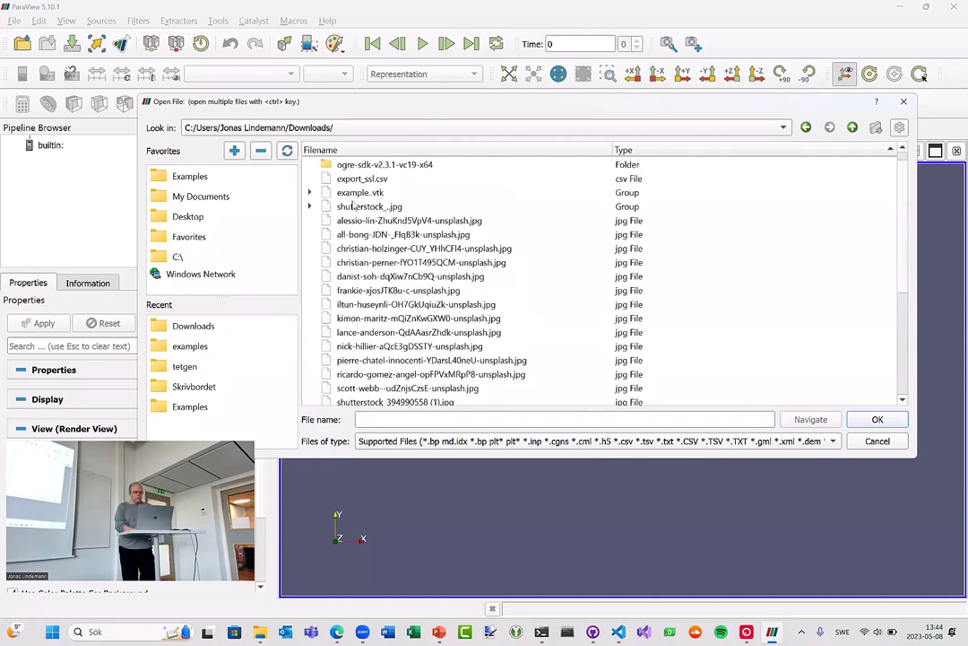
click(310, 192)
click(378, 221)
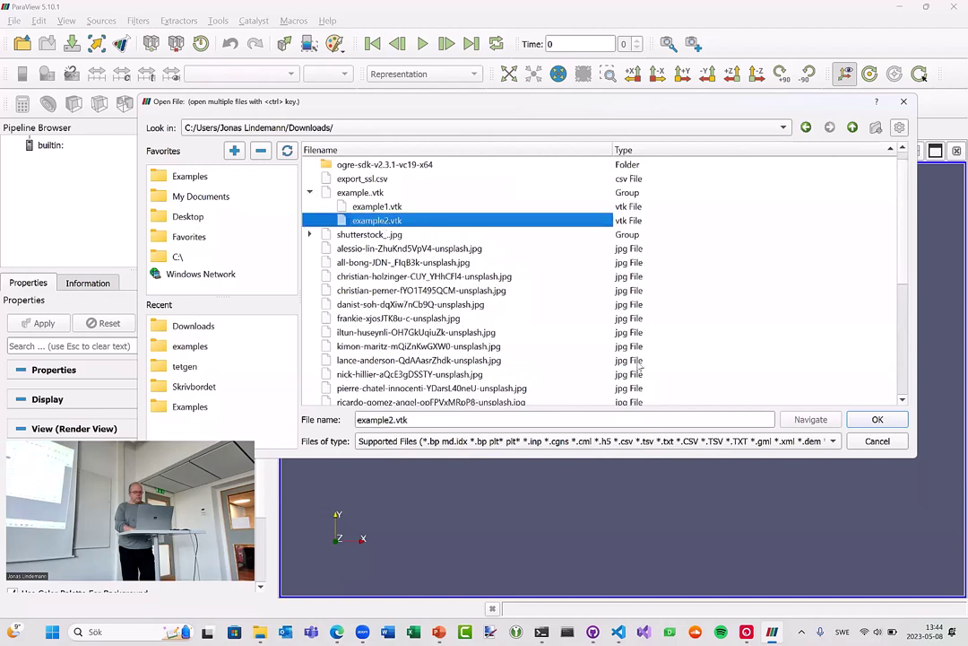
click(900, 421)
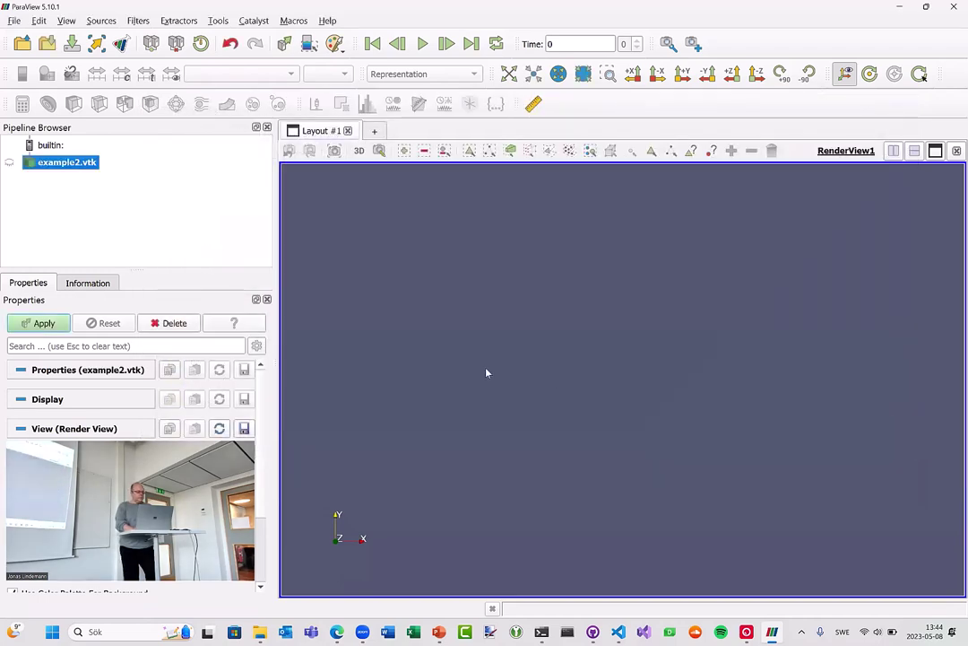
click(38, 322)
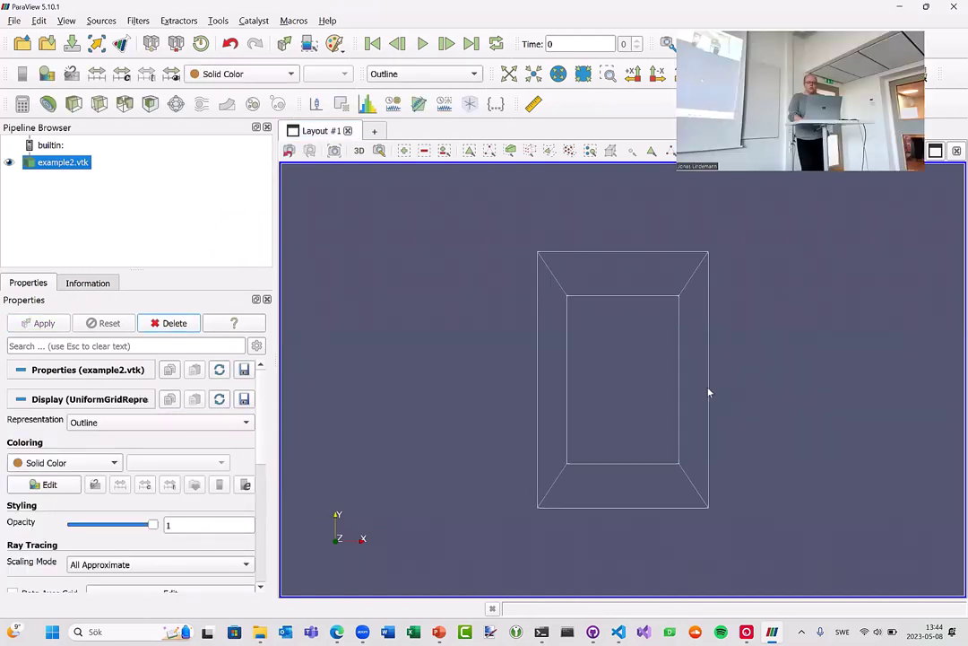
- Display the example2.vtk grid as Surface With Edges, viewed at an angle
drag(708, 392, 745, 400)
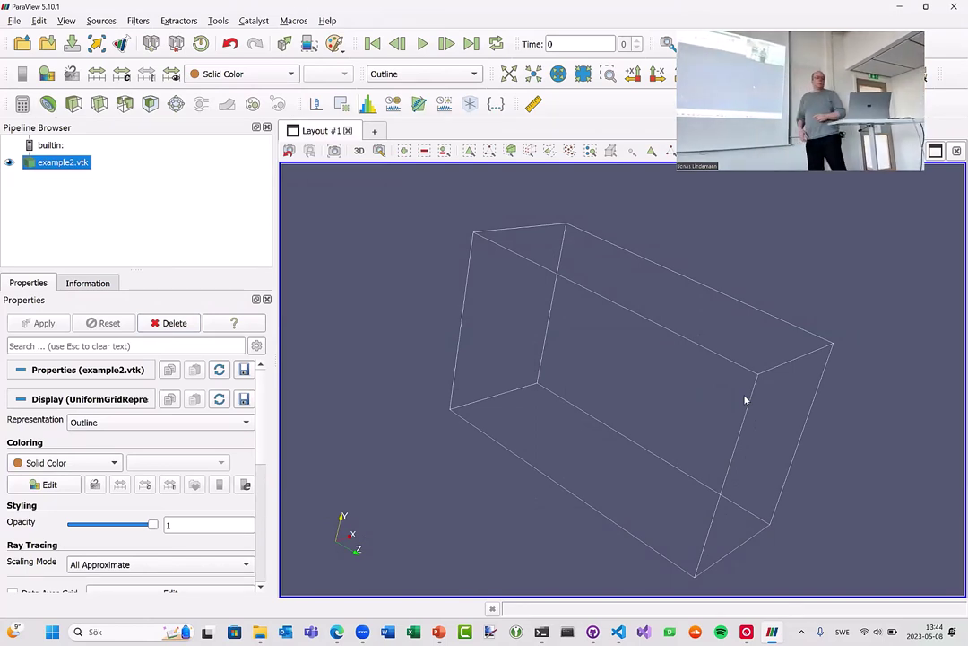
click(421, 74)
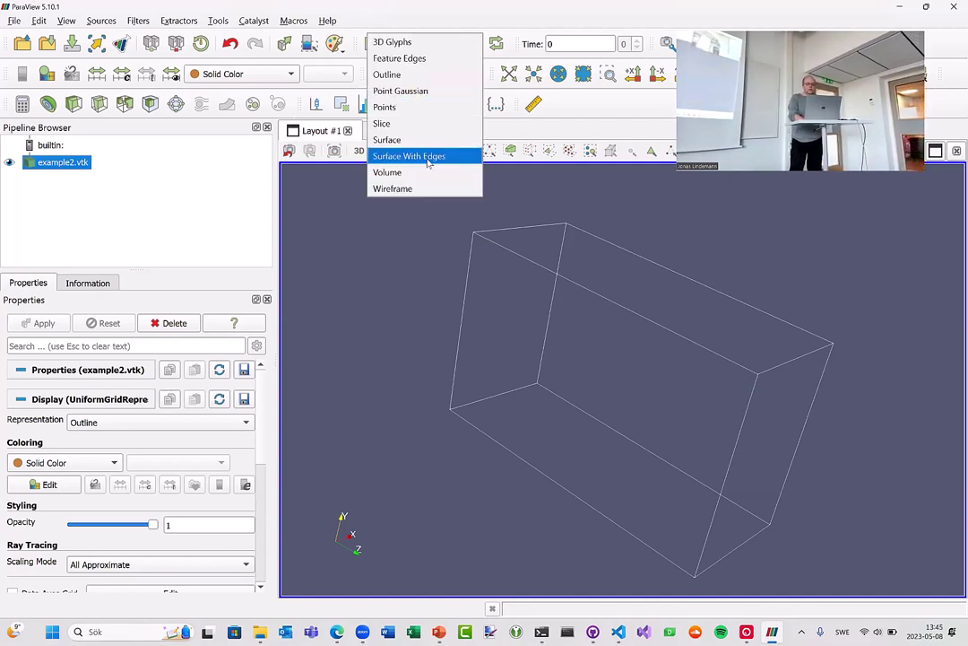
click(429, 157)
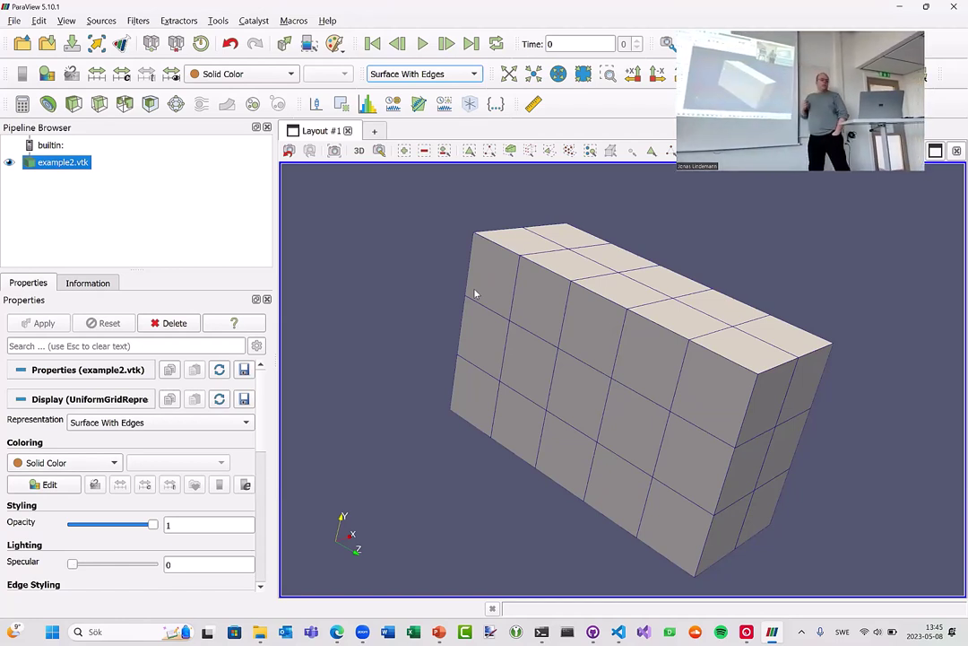
- Color the example2.vtk grid by the Scalars0 point array and view it from the side
click(86, 463)
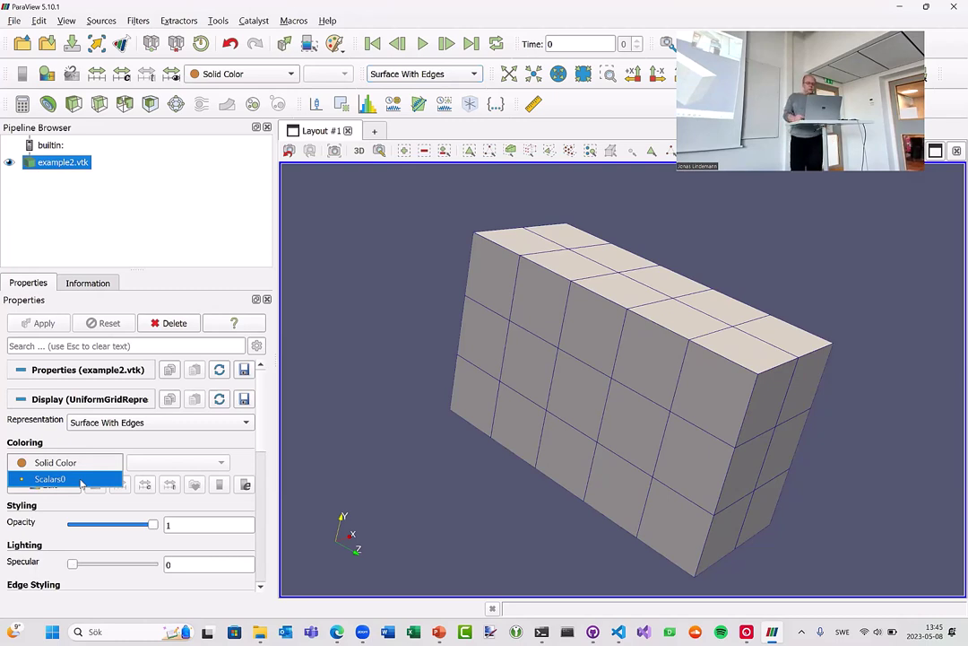
click(81, 479)
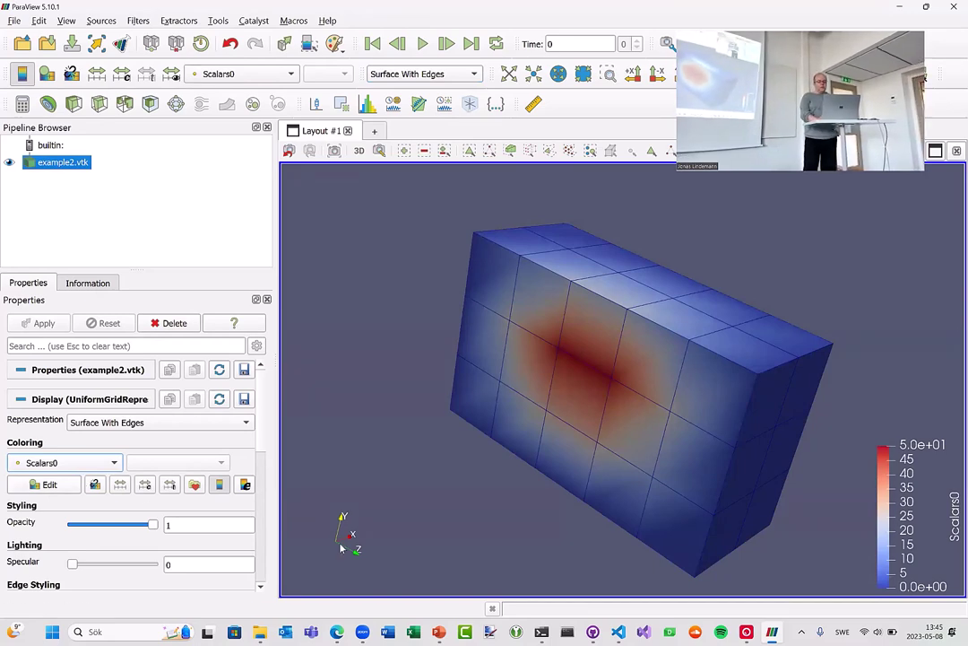
drag(471, 478, 517, 416)
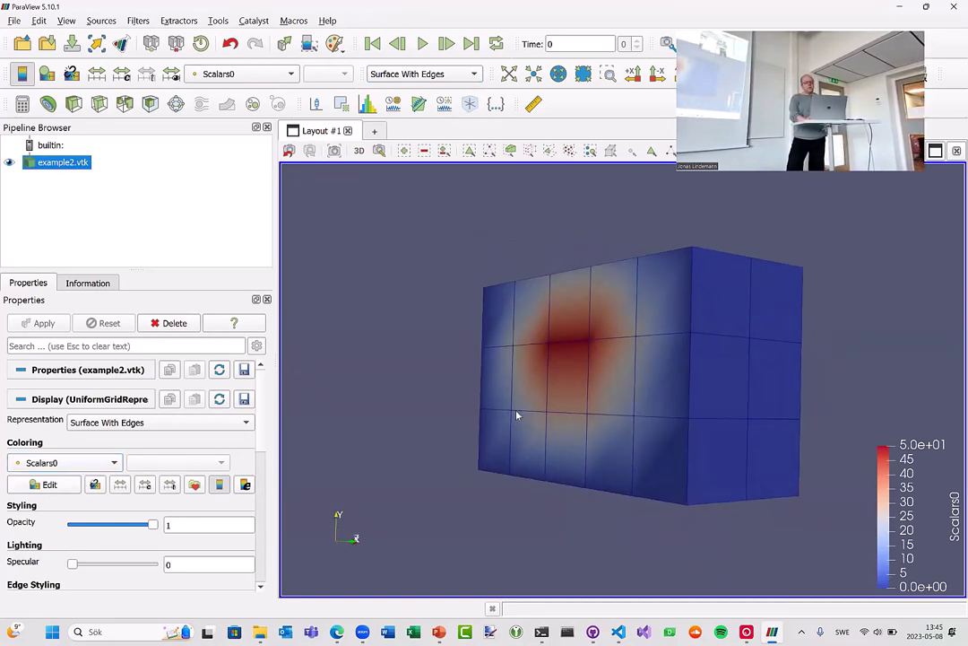
- Clip the grid with a plane normal to X and shift the plane to an X origin of about 0.38
click(72, 103)
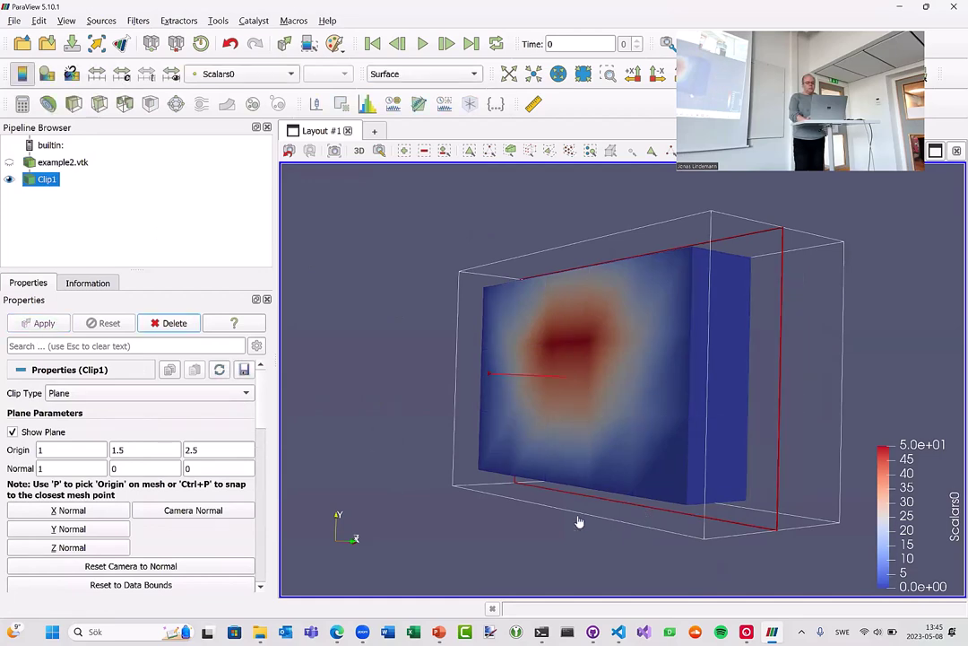
drag(579, 520, 622, 479)
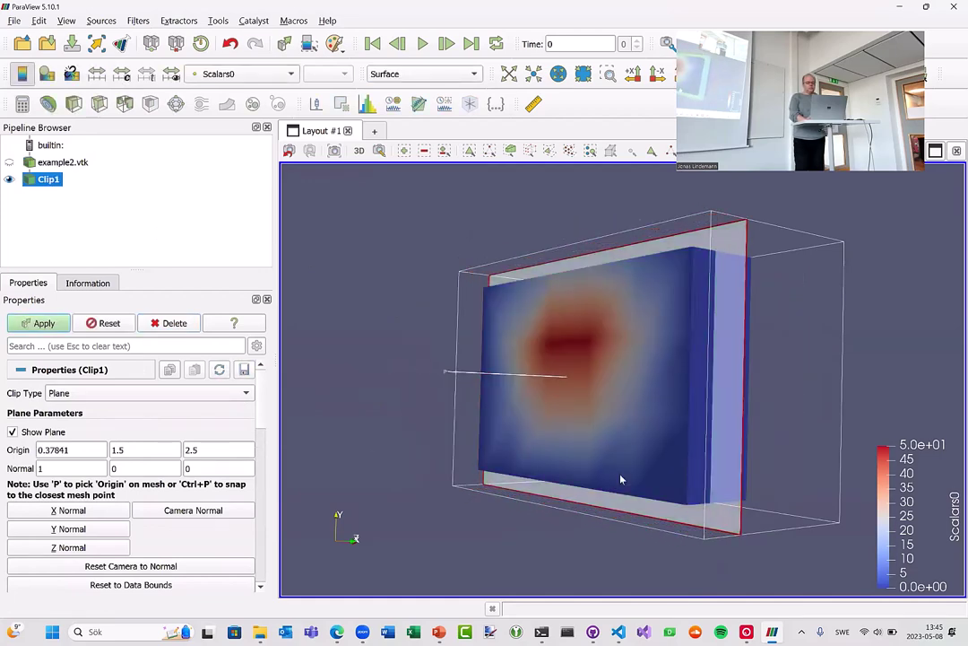
click(45, 323)
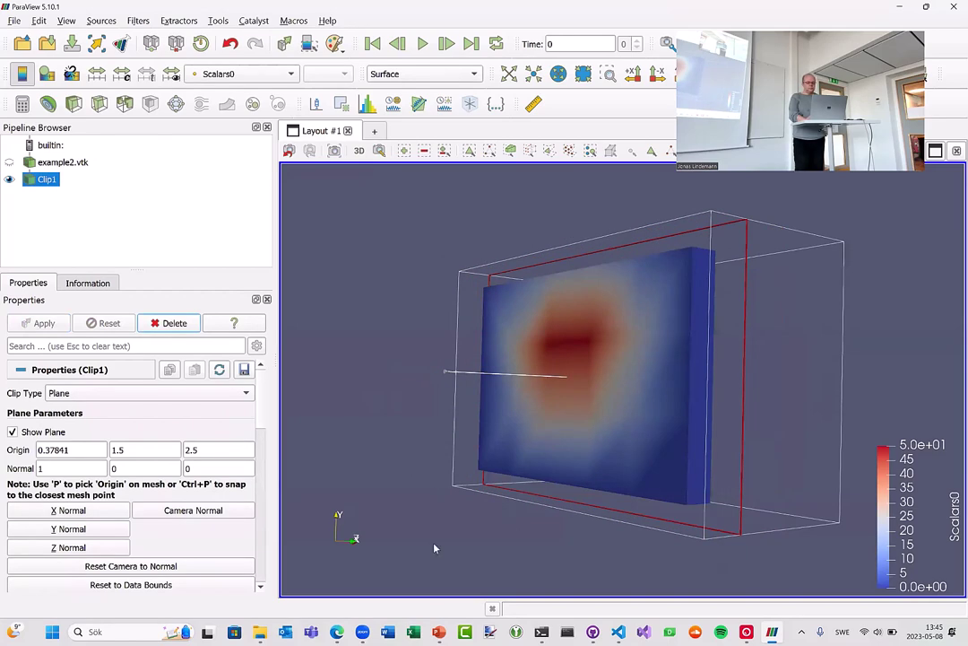
- Tilt the clip plane to a normal of about (0.87, -0.01, -0.50), apply it and inspect the cut face
drag(434, 548, 296, 541)
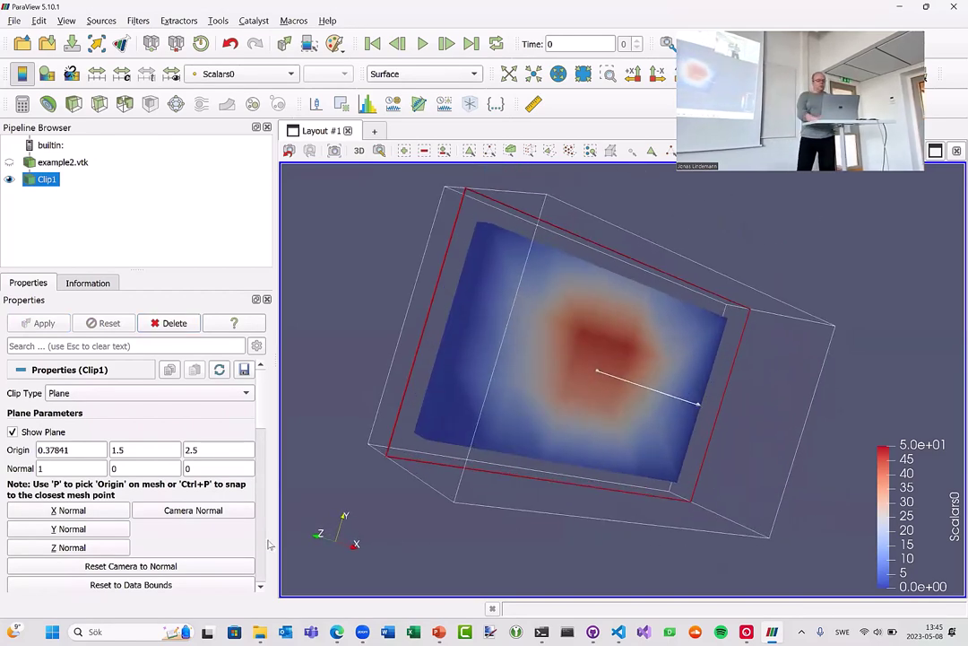
drag(696, 403, 734, 414)
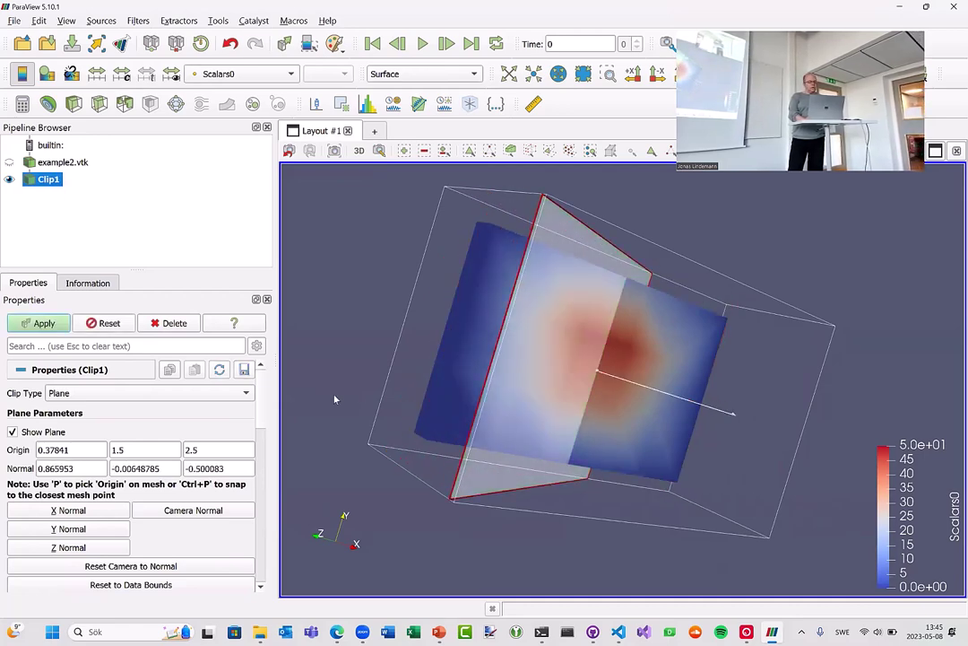
click(47, 321)
drag(635, 562, 534, 597)
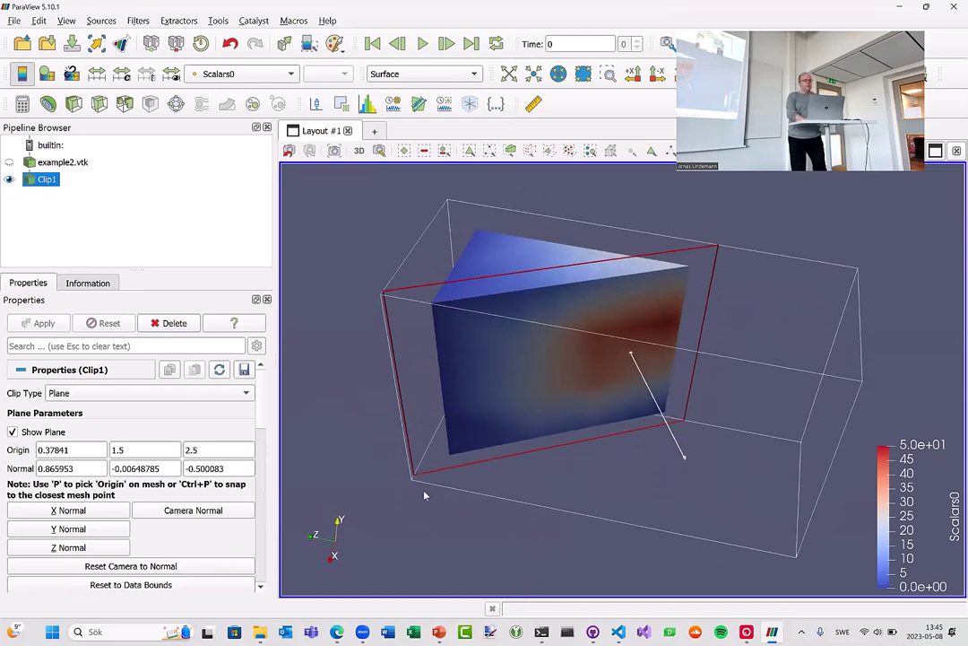
- Reset the ParaView session to discard example2.vtk and its clip, and return to the Colab notebook
click(201, 43)
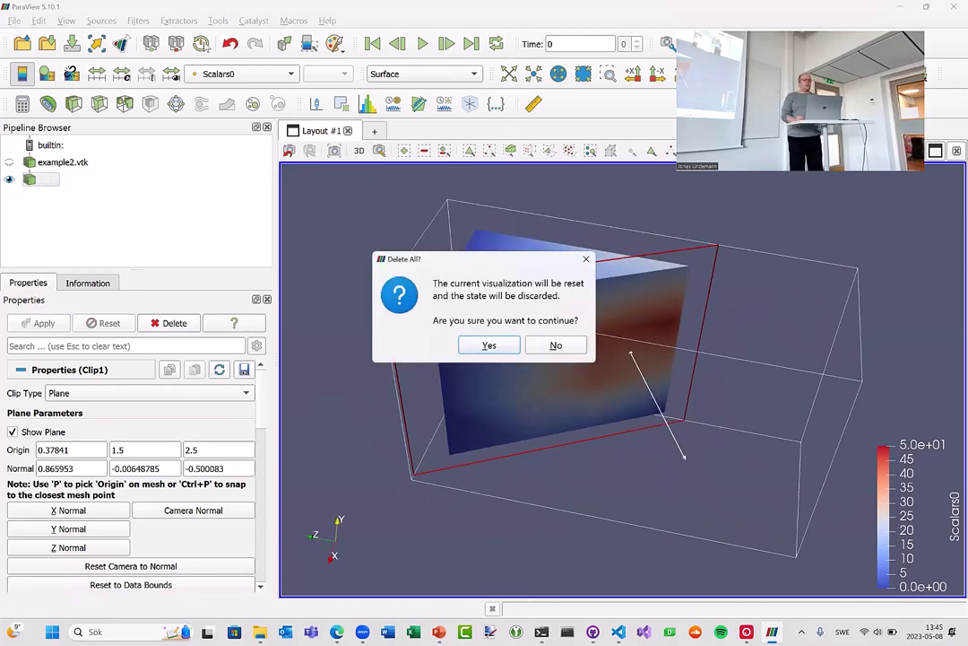
click(494, 346)
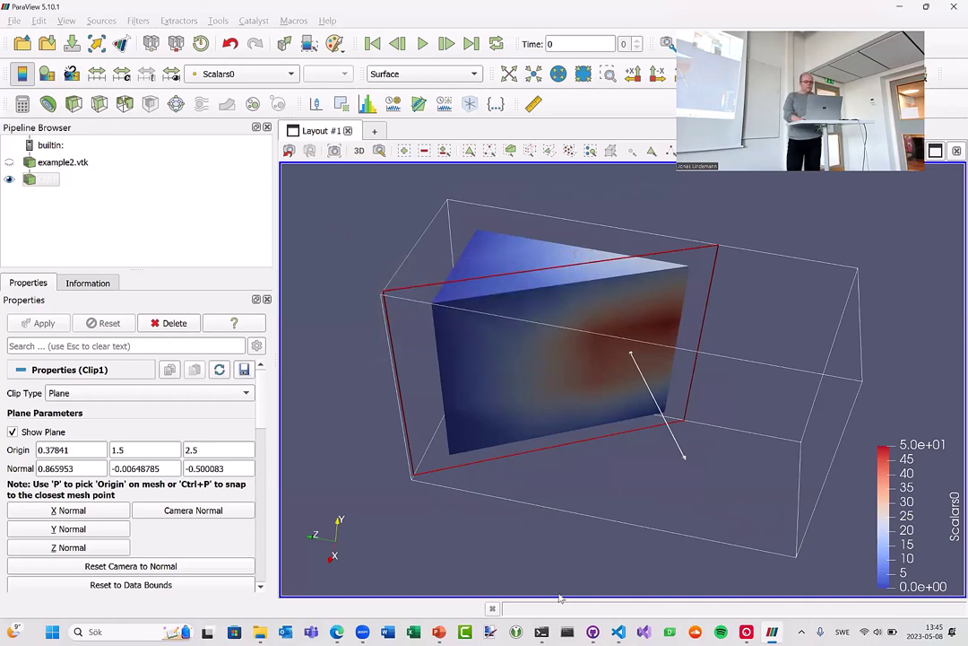
key(alt+Tab)
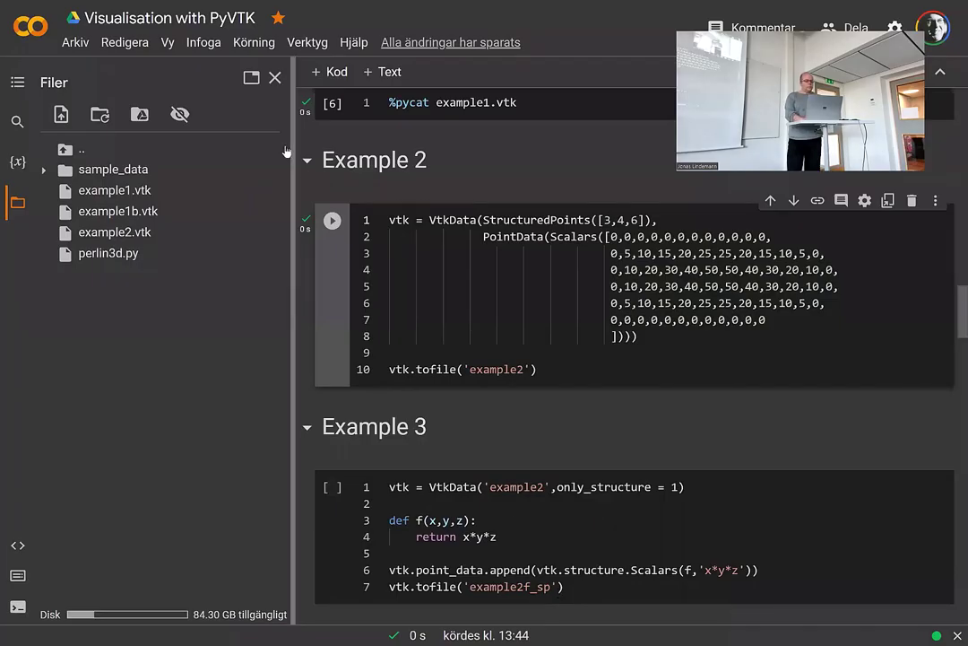
- Close the file browser and run the Example 3 cell that adds x*y*z scalars to the example2 structure and writes example2f_sp
click(274, 78)
scroll(366, 364, down, 3)
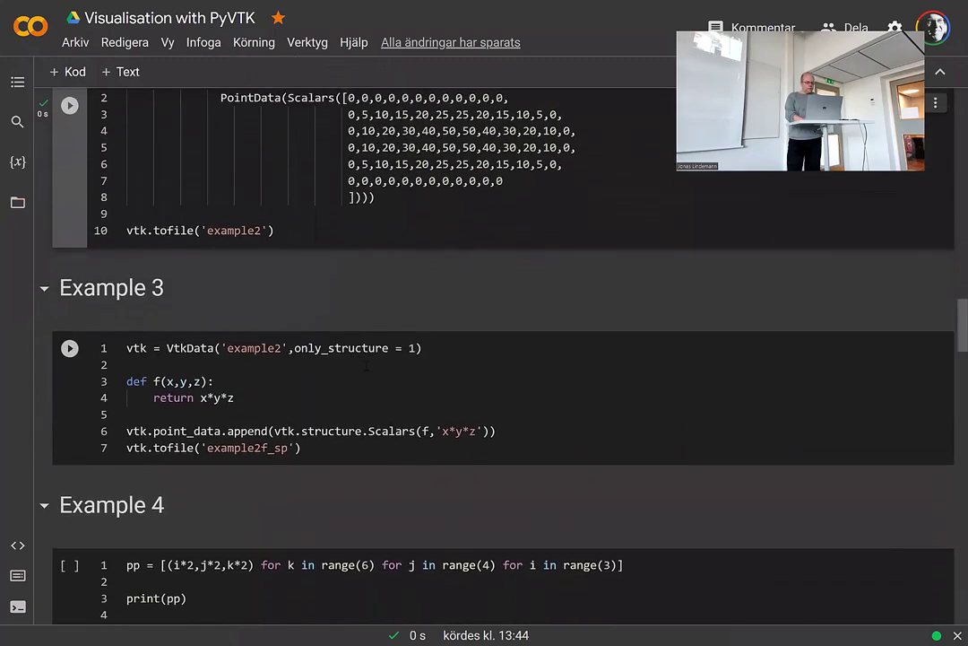
scroll(366, 365, down, 1)
scroll(367, 365, down, 1)
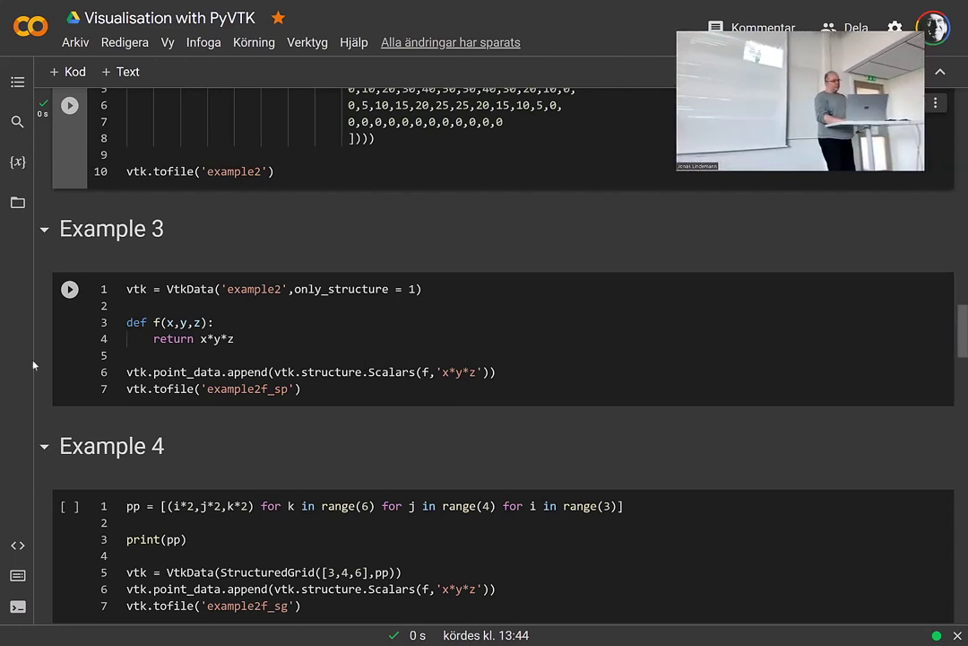
double_click(76, 288)
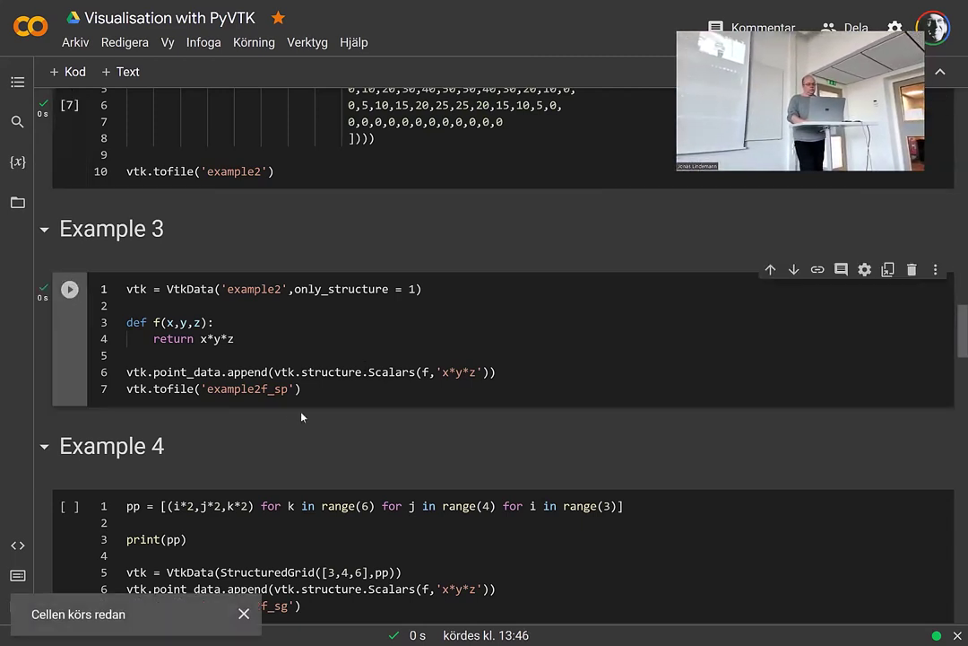